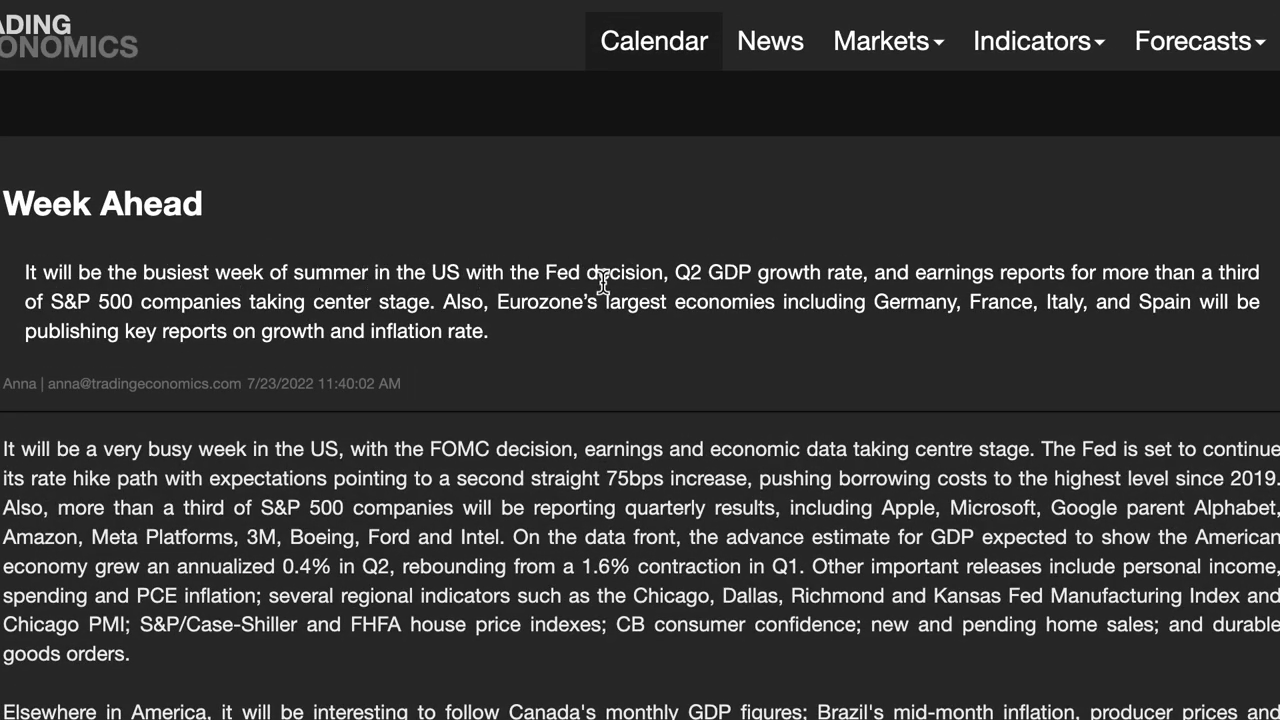
Read the Week Ahead summary, highlighting "Q2 GDP growth rate" and the sentence about the Eurozone's largest economies.
drag(674, 278, 851, 286)
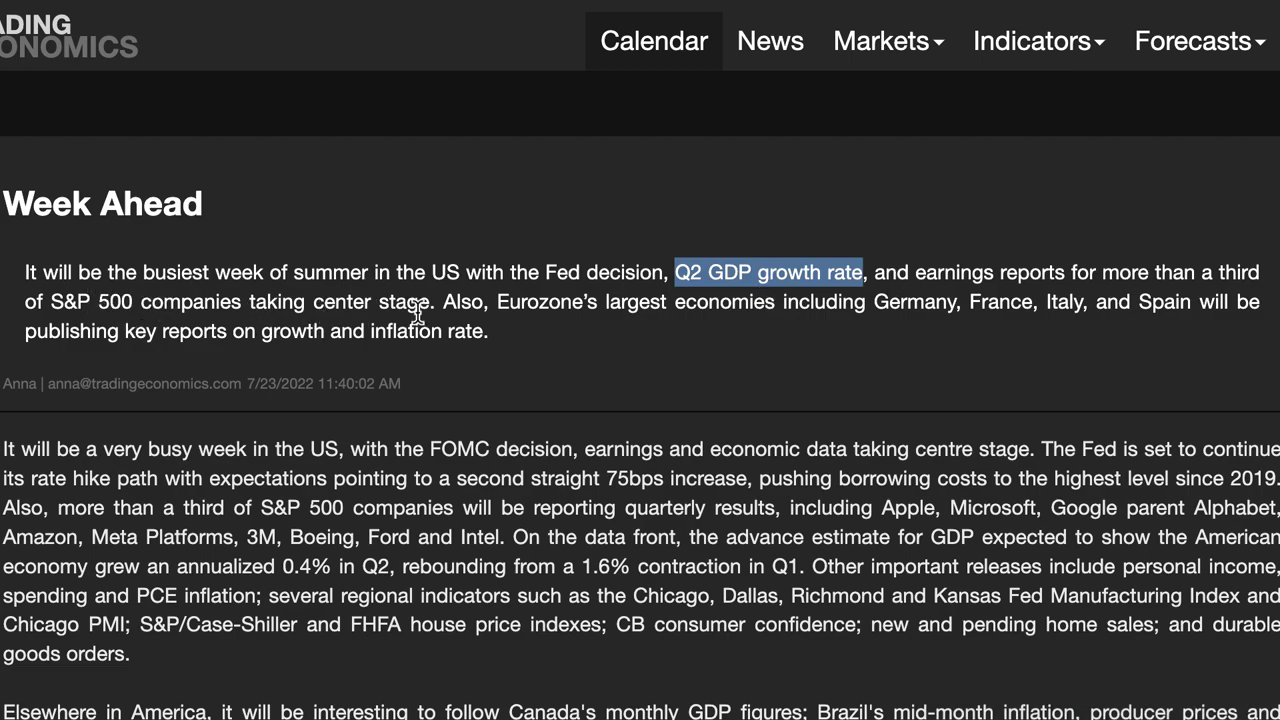
click(450, 308)
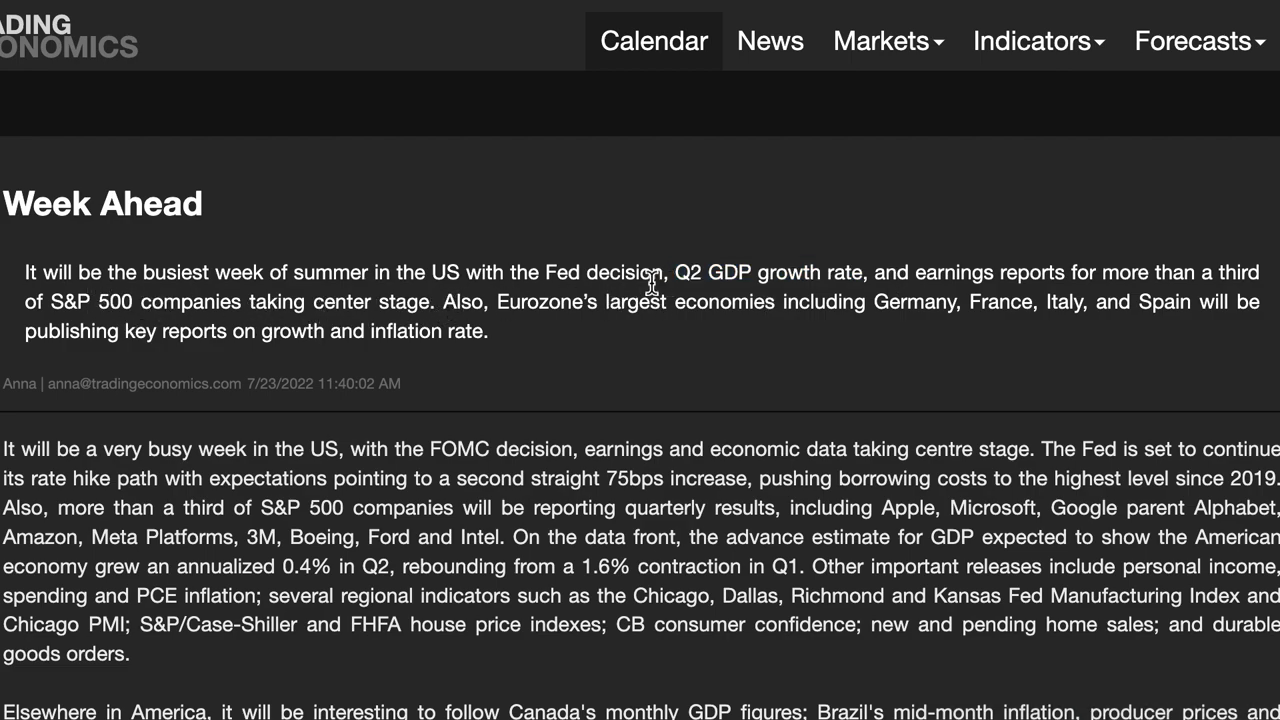
drag(686, 278, 870, 282)
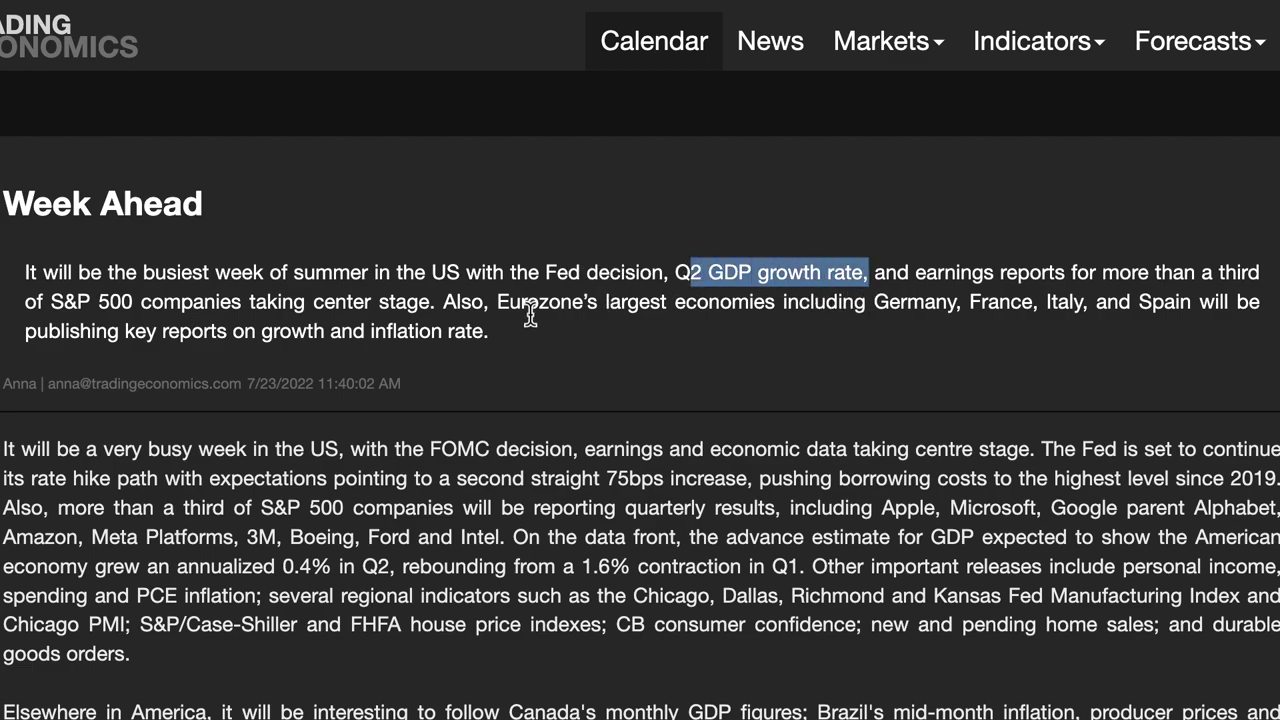
click(472, 304)
drag(444, 302, 497, 352)
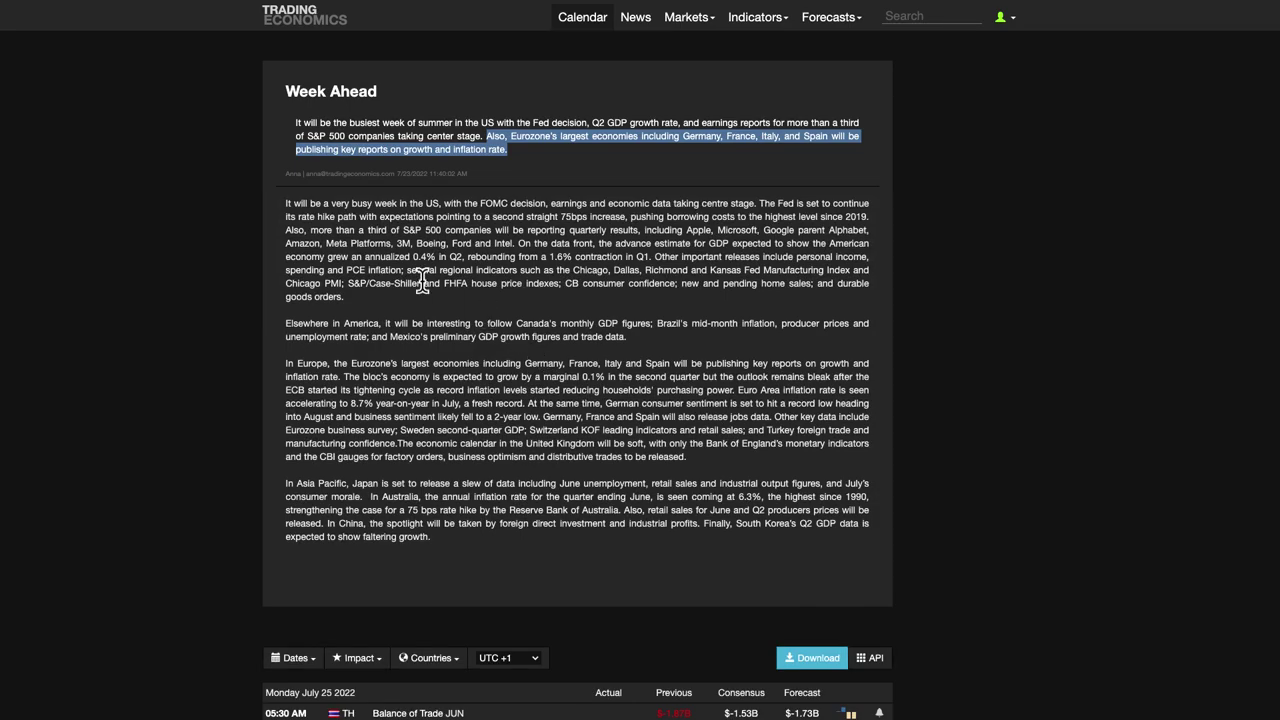
Highlight all the detailed regional paragraphs of the Week Ahead article, and reopen the article from the site's home page.
drag(286, 206, 864, 545)
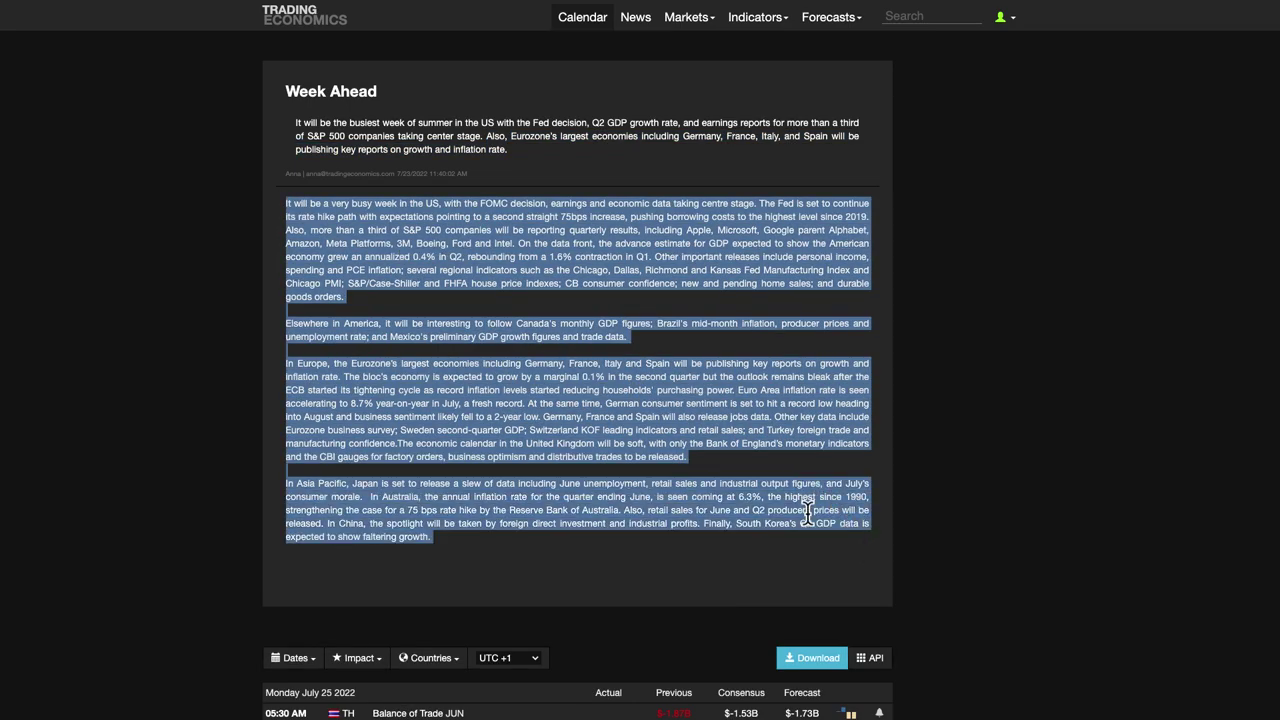
click(670, 445)
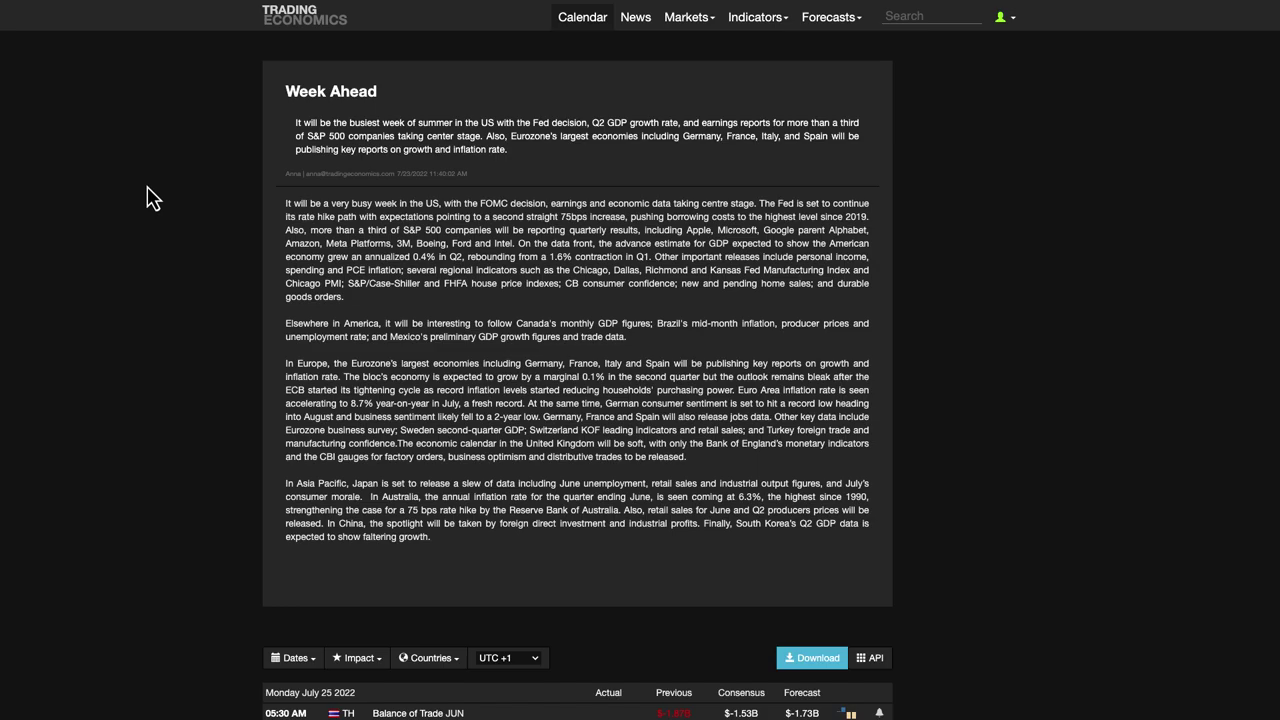
key(alt+Left)
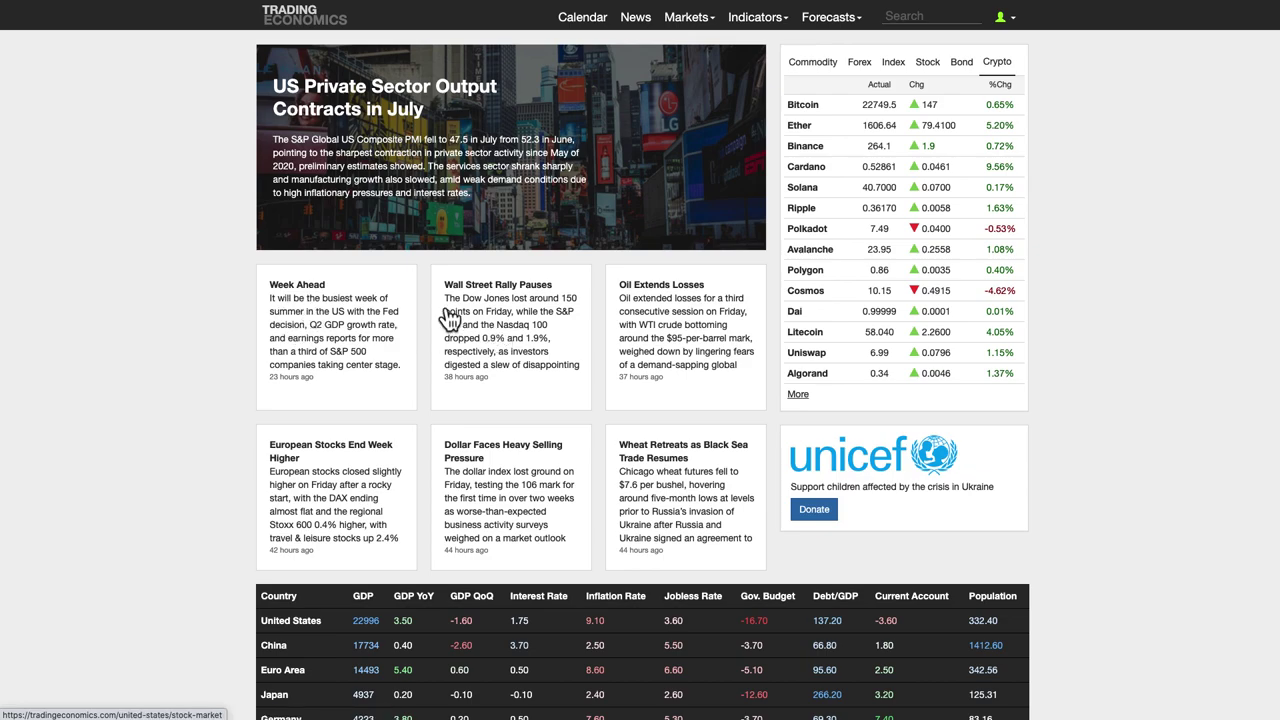
click(304, 286)
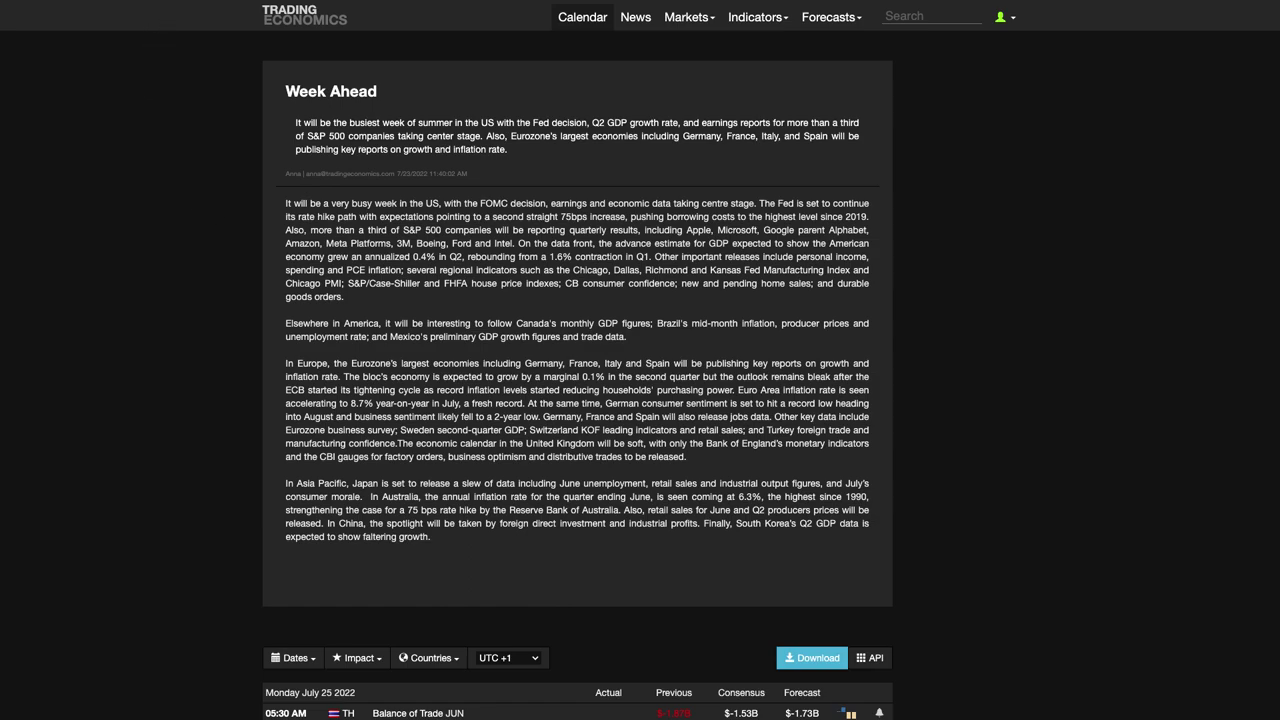
Switch to the TradingView U.S. Dollar Currency Index daily chart, show the one-year range, and examine the June and July candles closely.
click(205, 3)
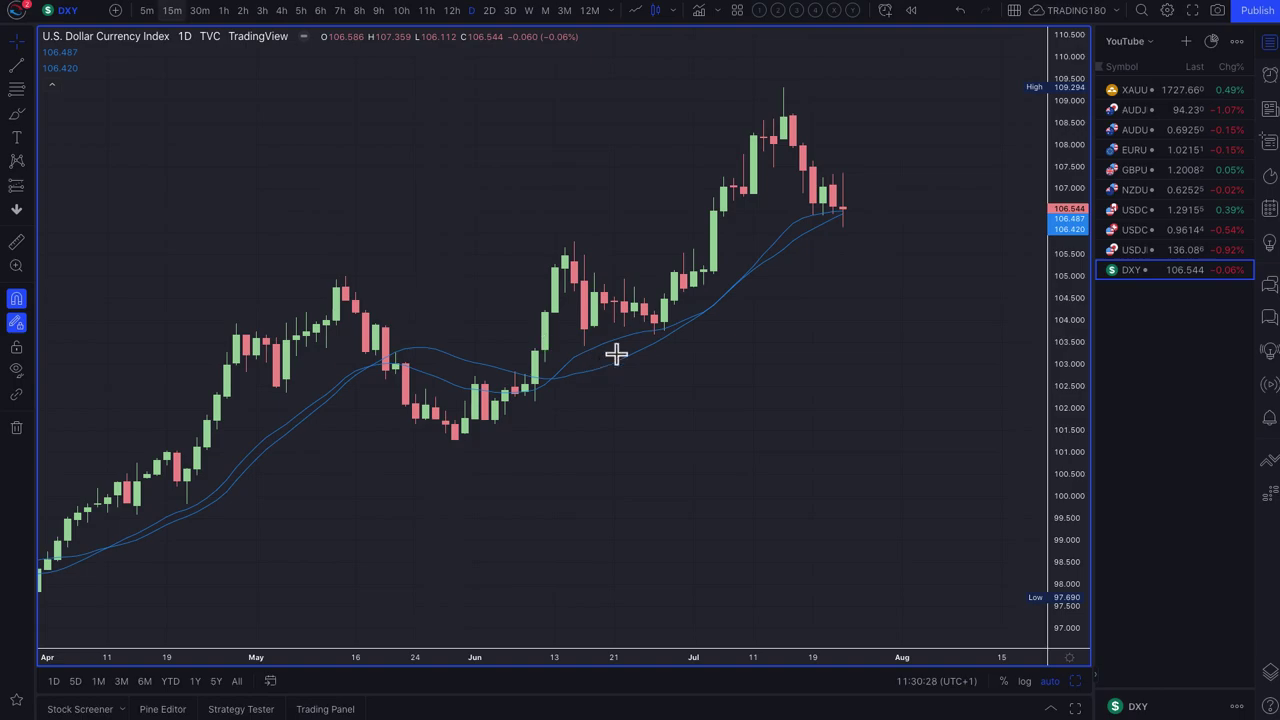
scroll(706, 300, down, 2)
scroll(623, 374, down, 3)
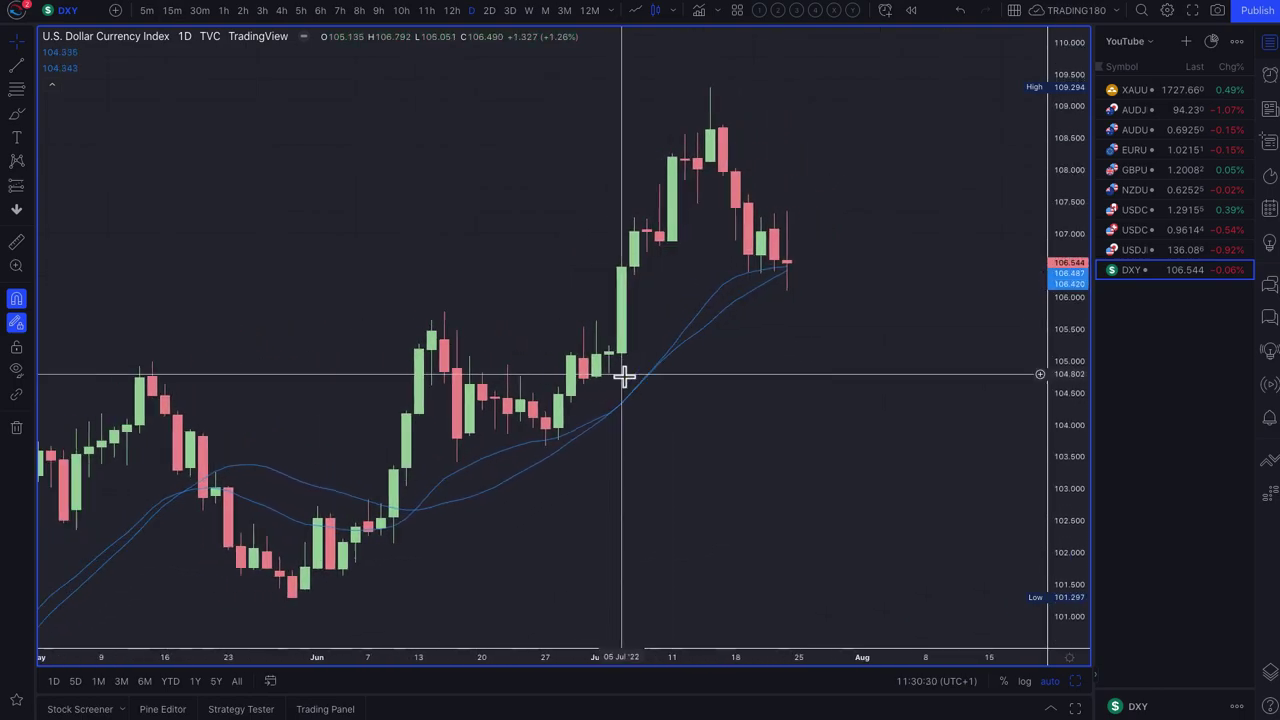
click(197, 683)
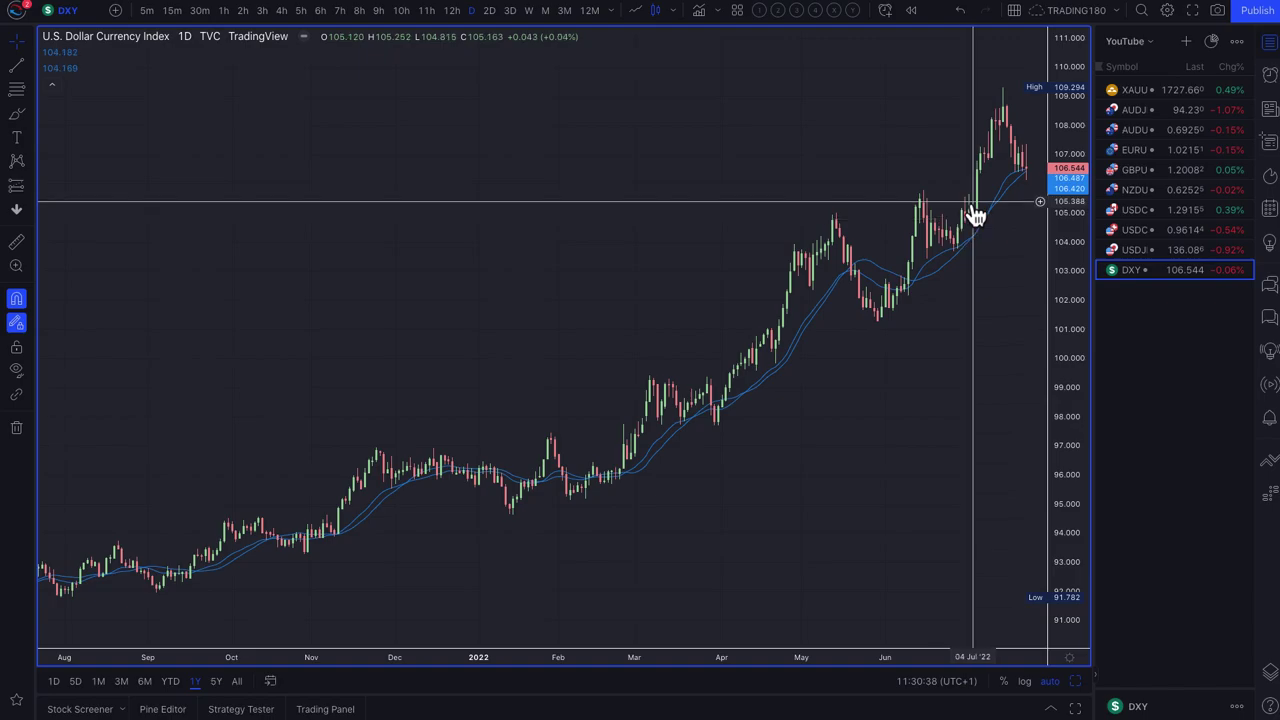
scroll(968, 226, up, 10)
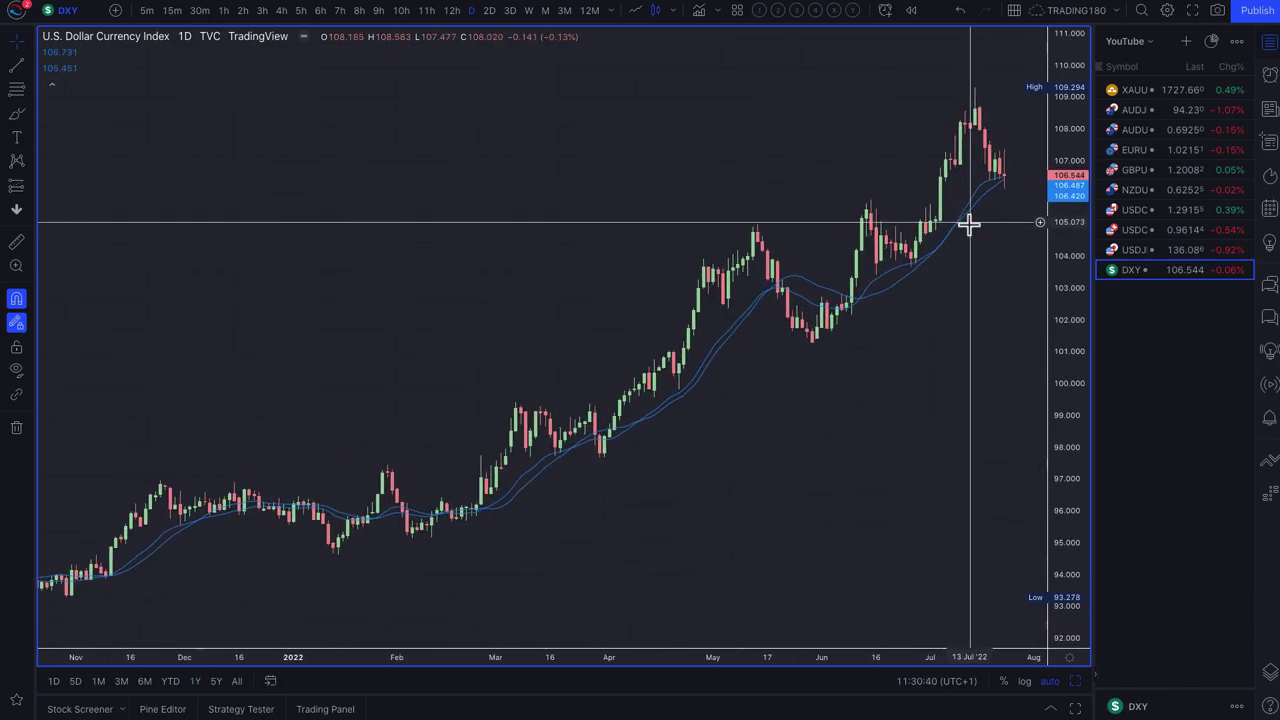
scroll(840, 288, up, 3)
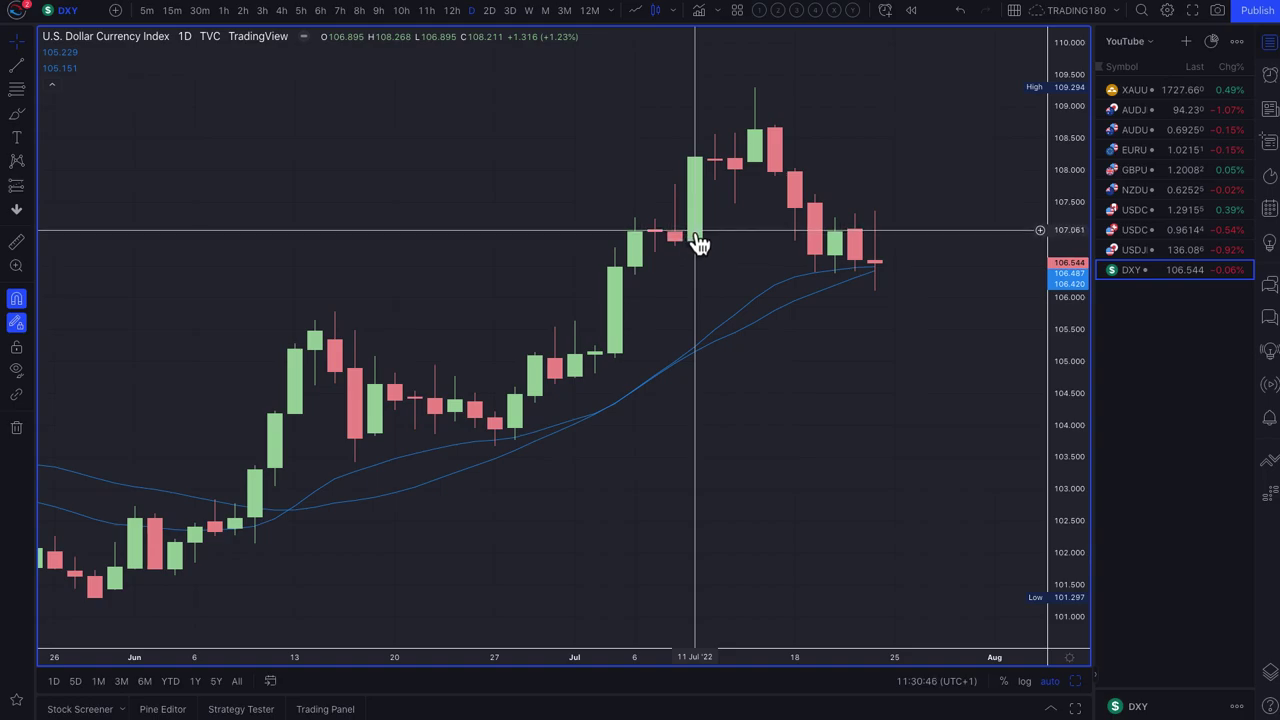
click(22, 96)
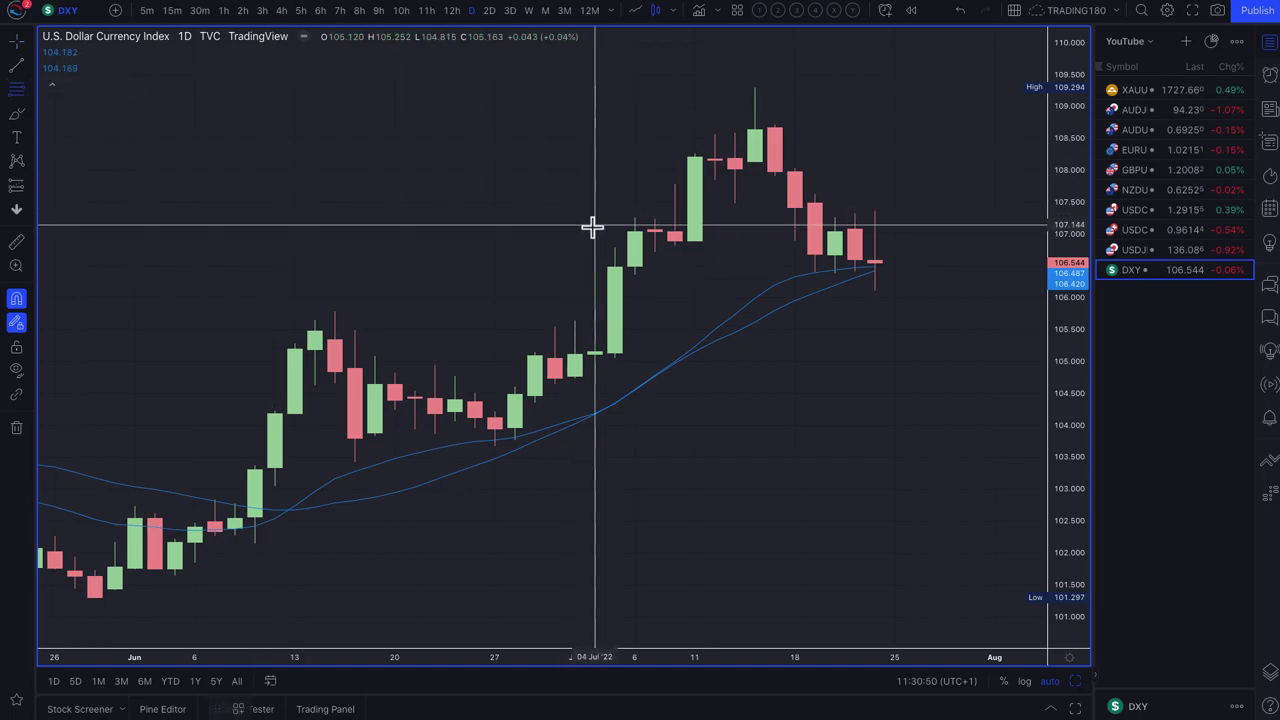
click(672, 234)
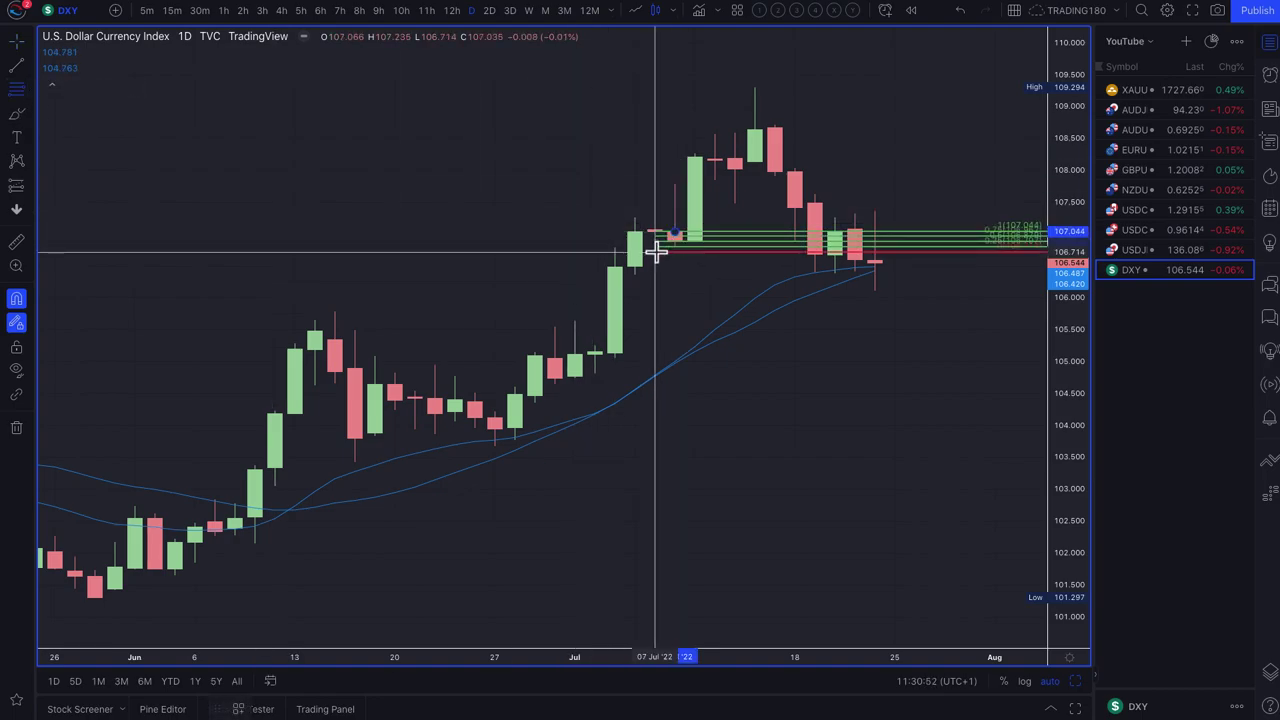
key(Escape)
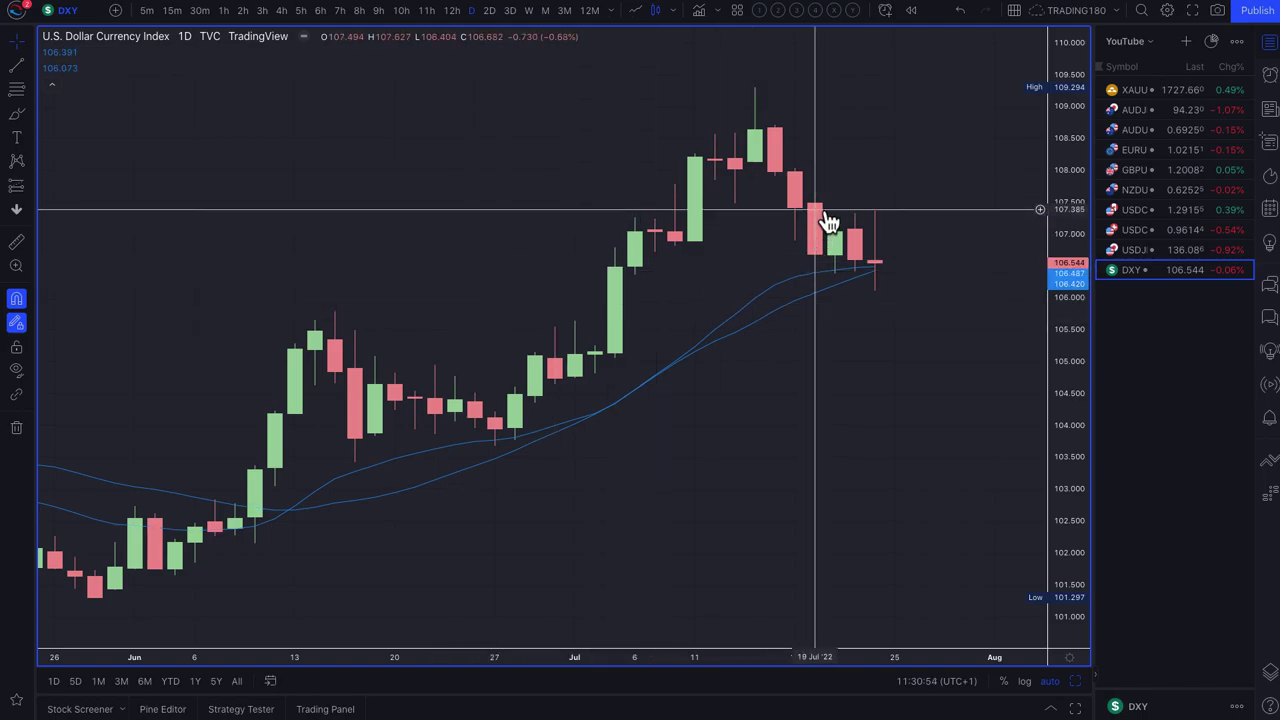
Mark two Fibonacci demand zones with the "2. DEMAND" template, from 105.056 to 104.645 and from 104.121 to 103.418.
click(16, 95)
click(554, 360)
click(551, 385)
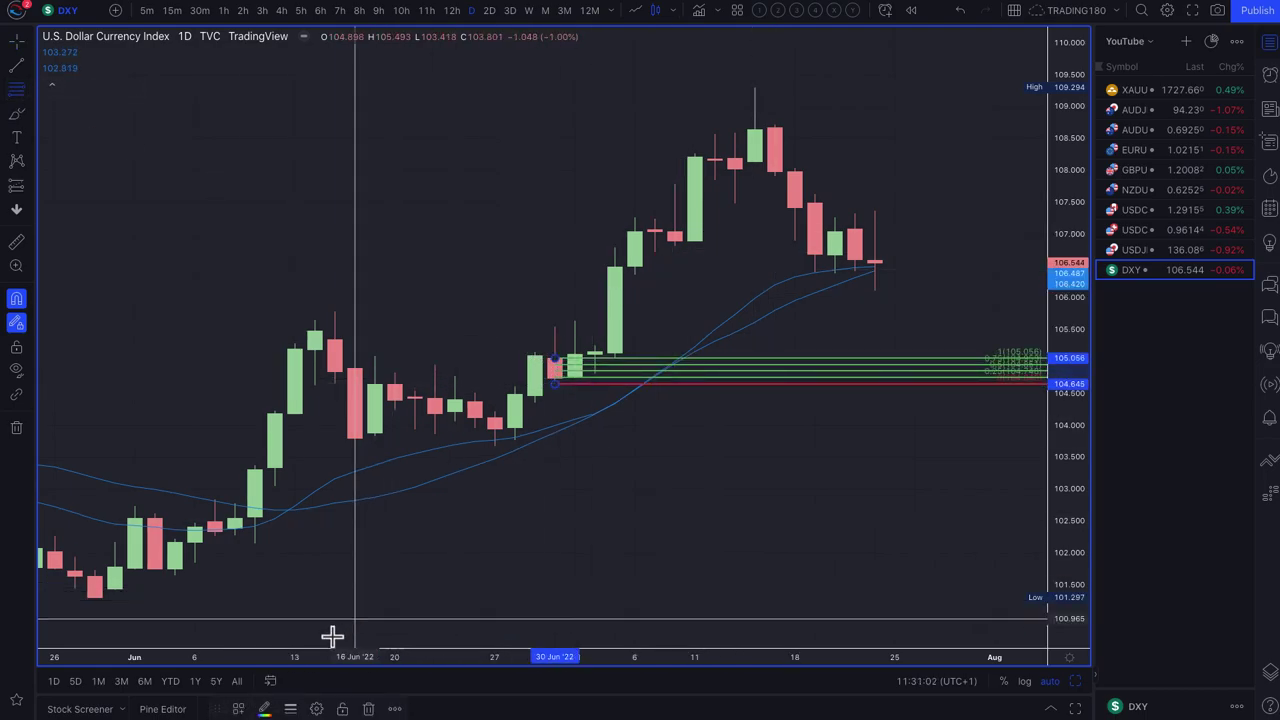
click(239, 708)
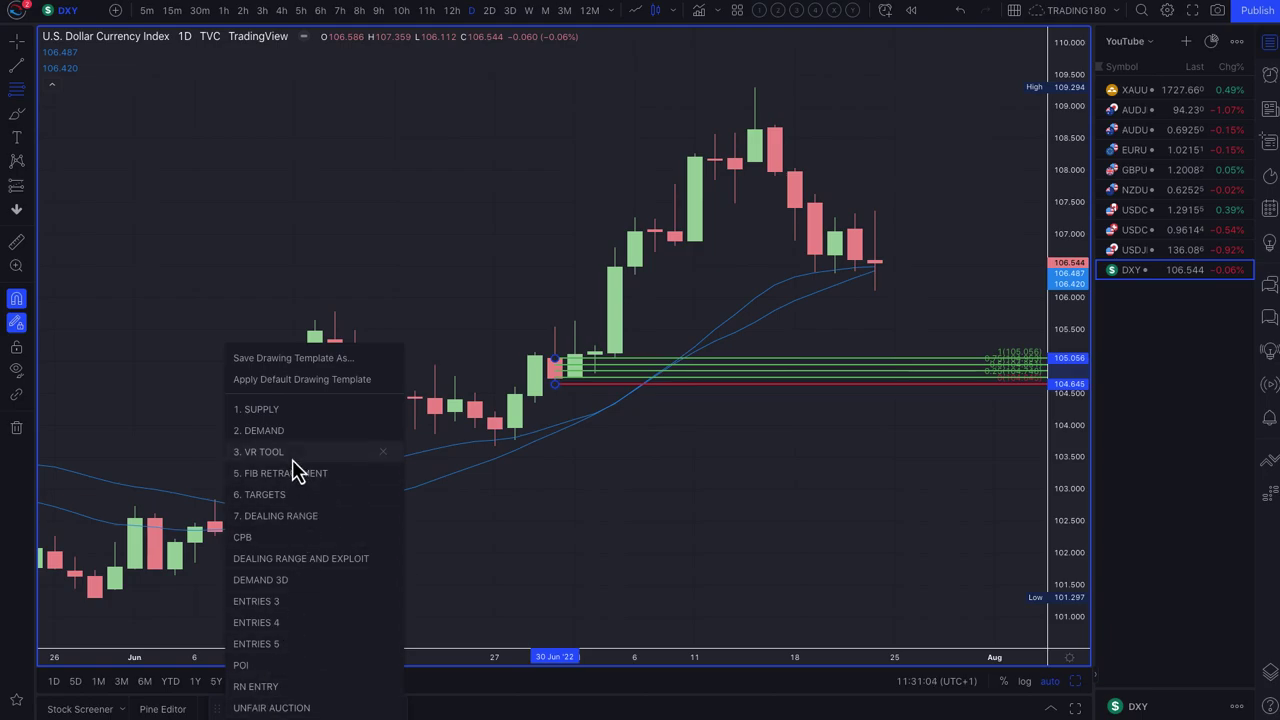
click(293, 432)
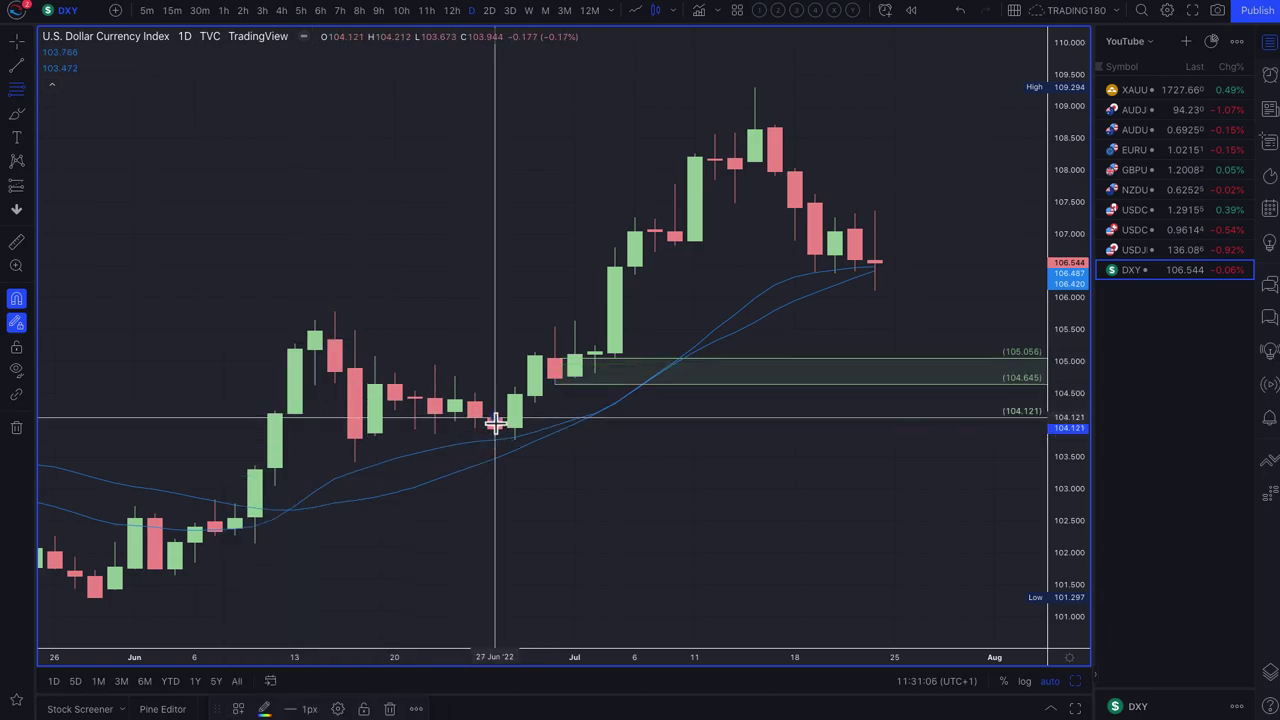
click(354, 461)
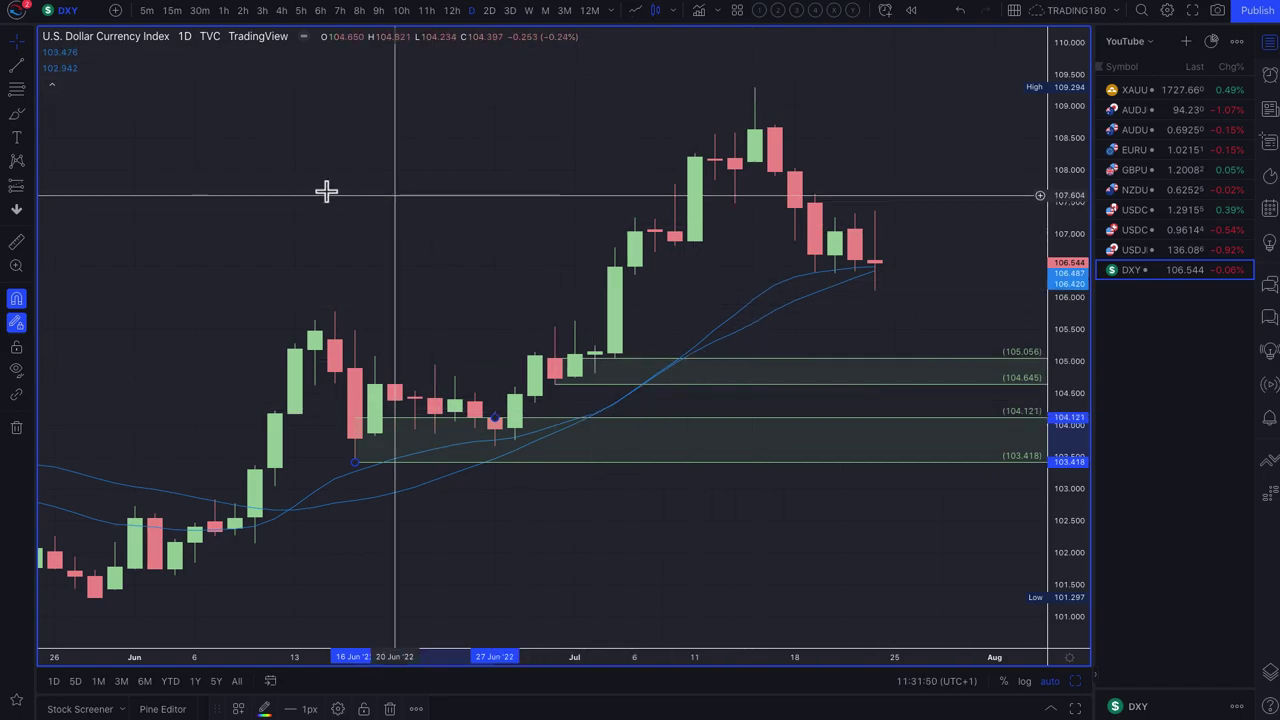
Trace the price decline from the mid-July high to the 20 July low with the brush, and undo the stroke.
click(13, 116)
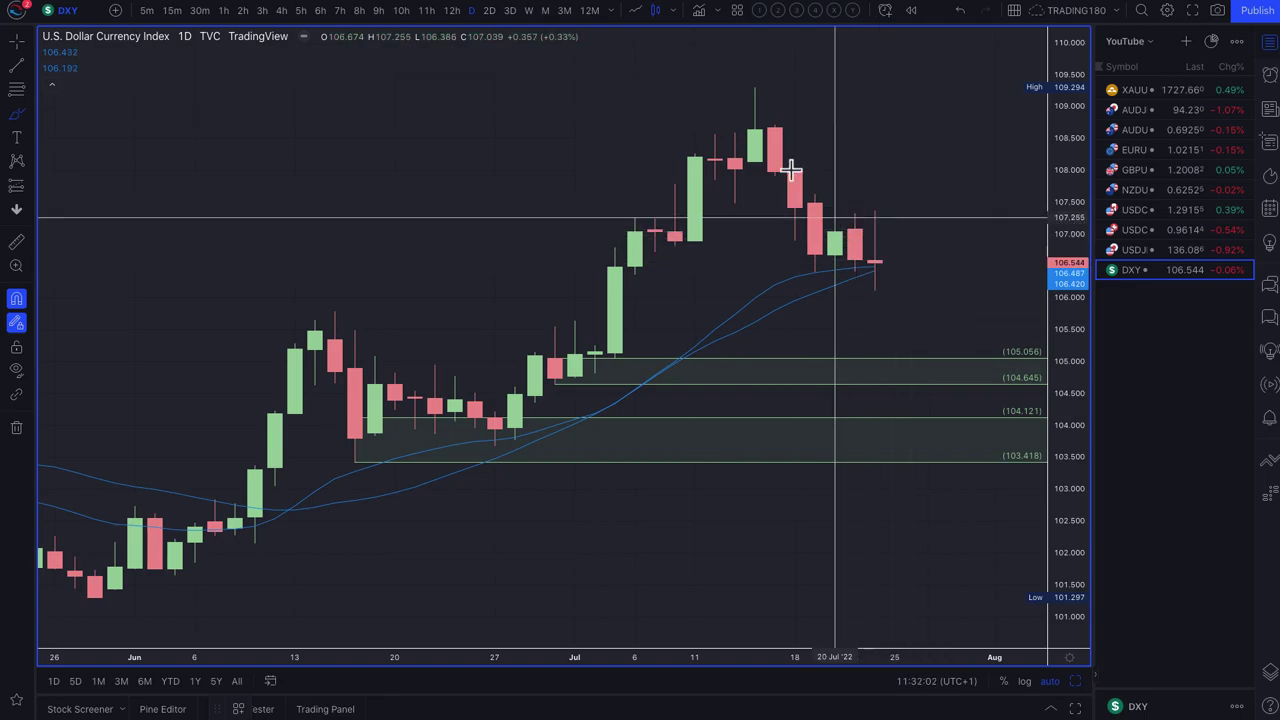
drag(753, 90, 833, 276)
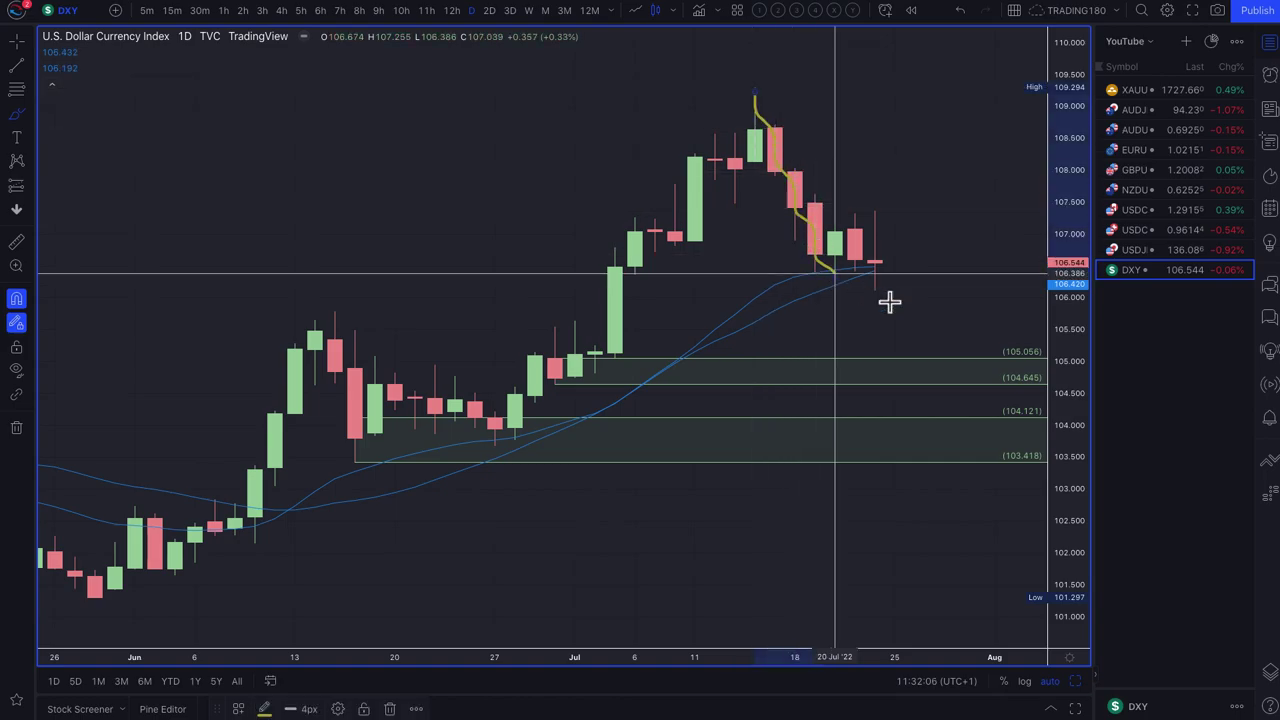
key(ctrl+z)
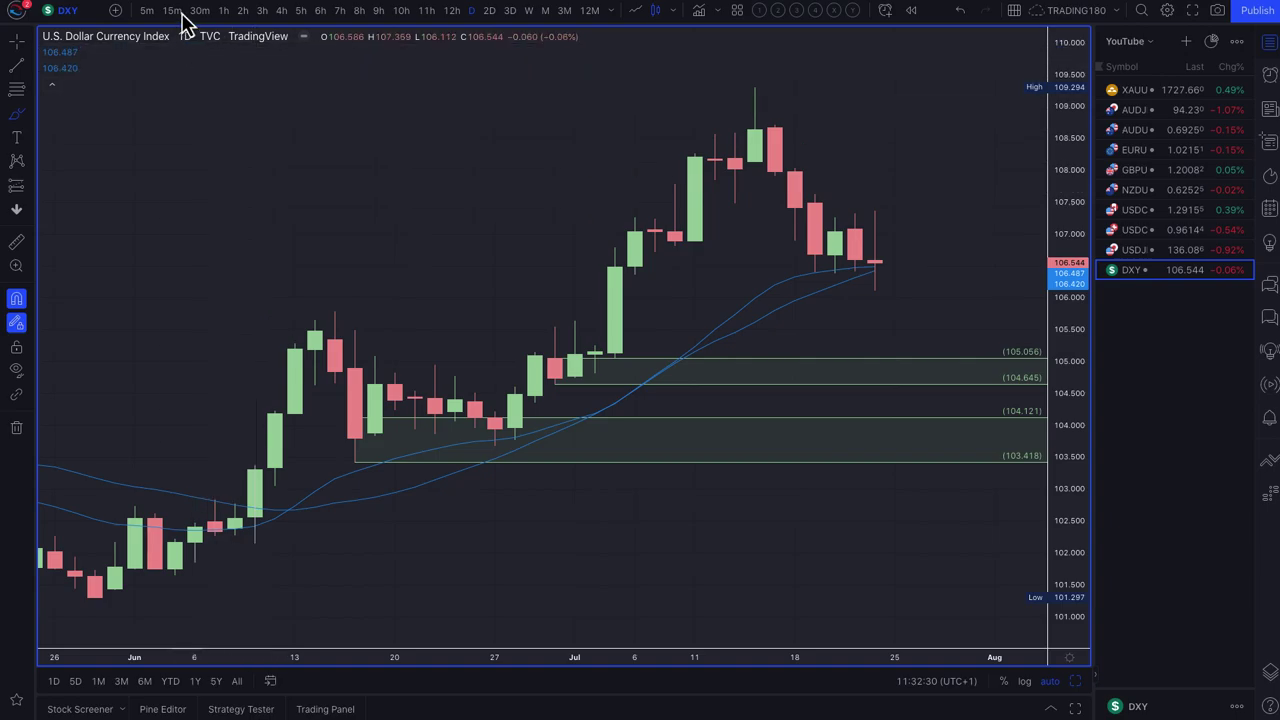
Switch to the Bloomberg article "US Business Activity Contracts for First Time Since 2020" and read its headline, opening two paragraphs and PMI chart.
click(230, 5)
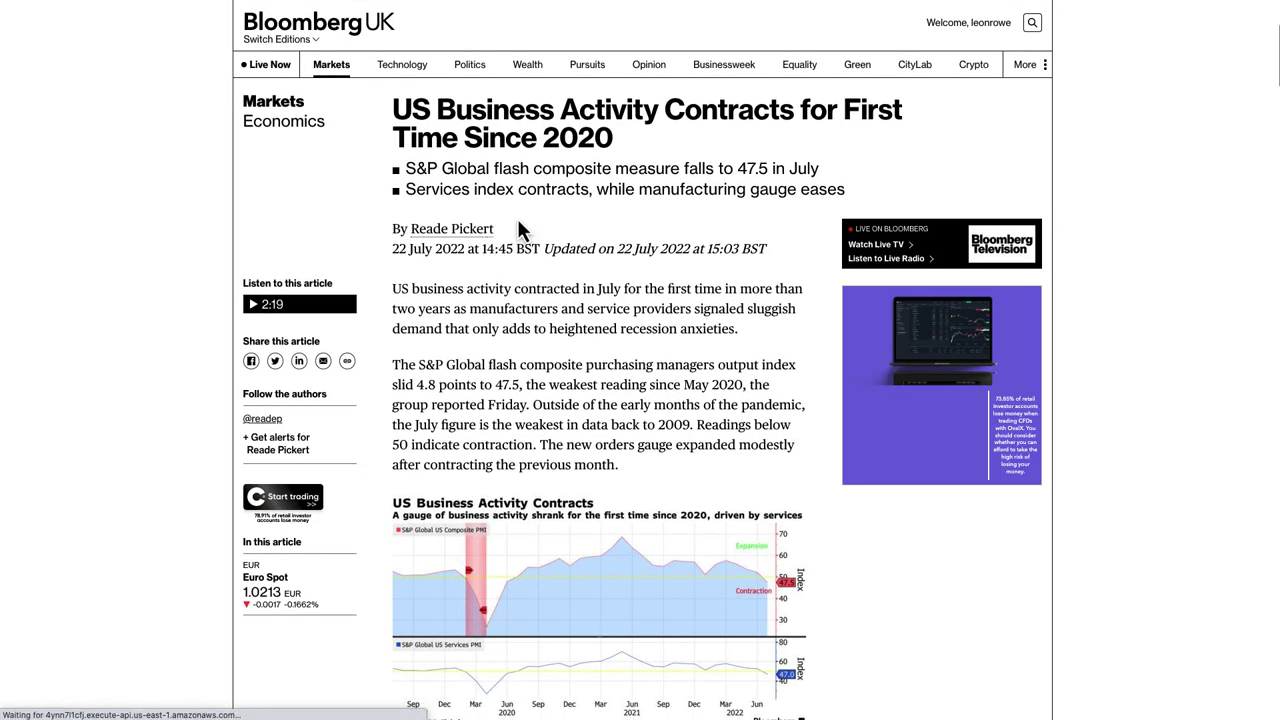
drag(395, 110, 489, 198)
click(416, 302)
drag(415, 302, 748, 338)
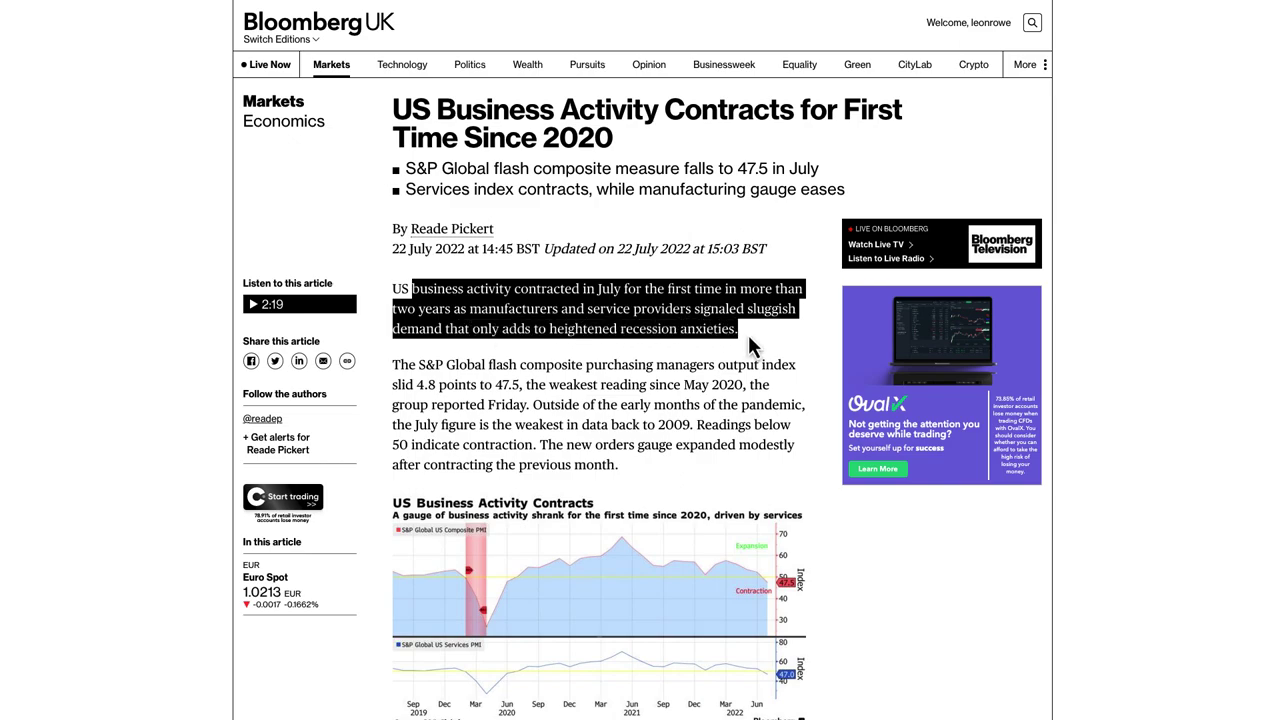
drag(394, 366, 700, 490)
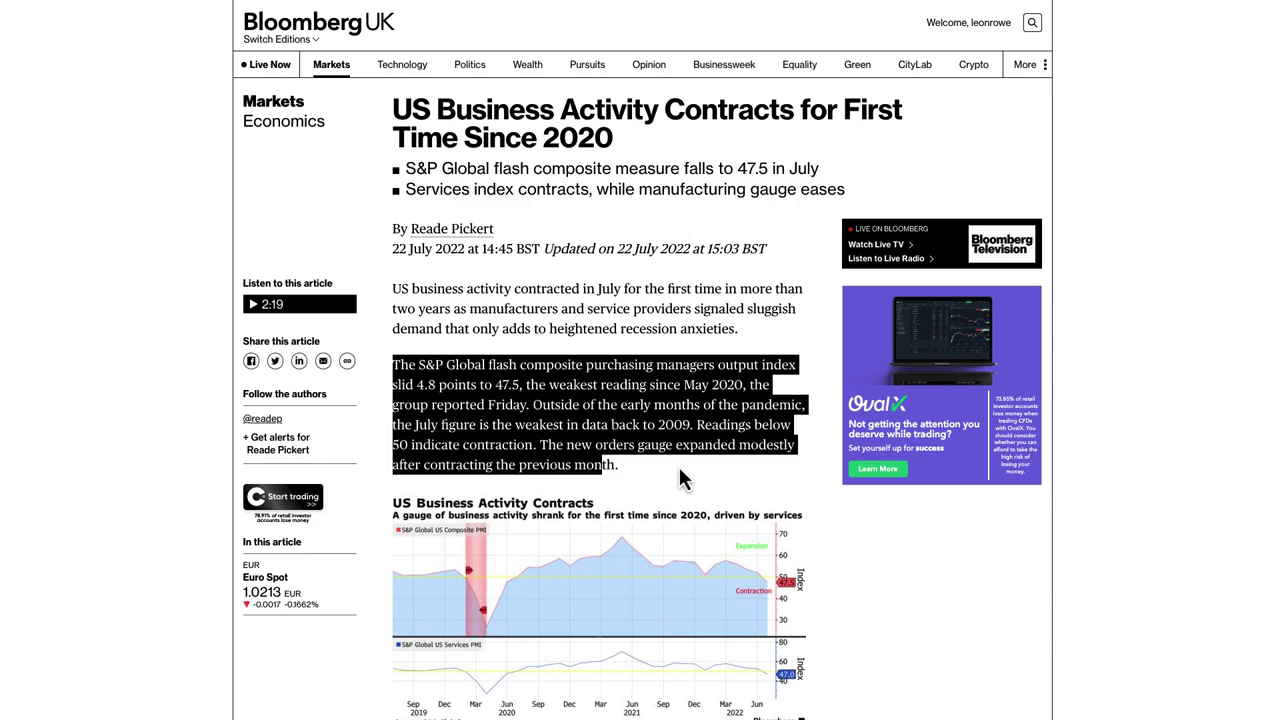
click(830, 448)
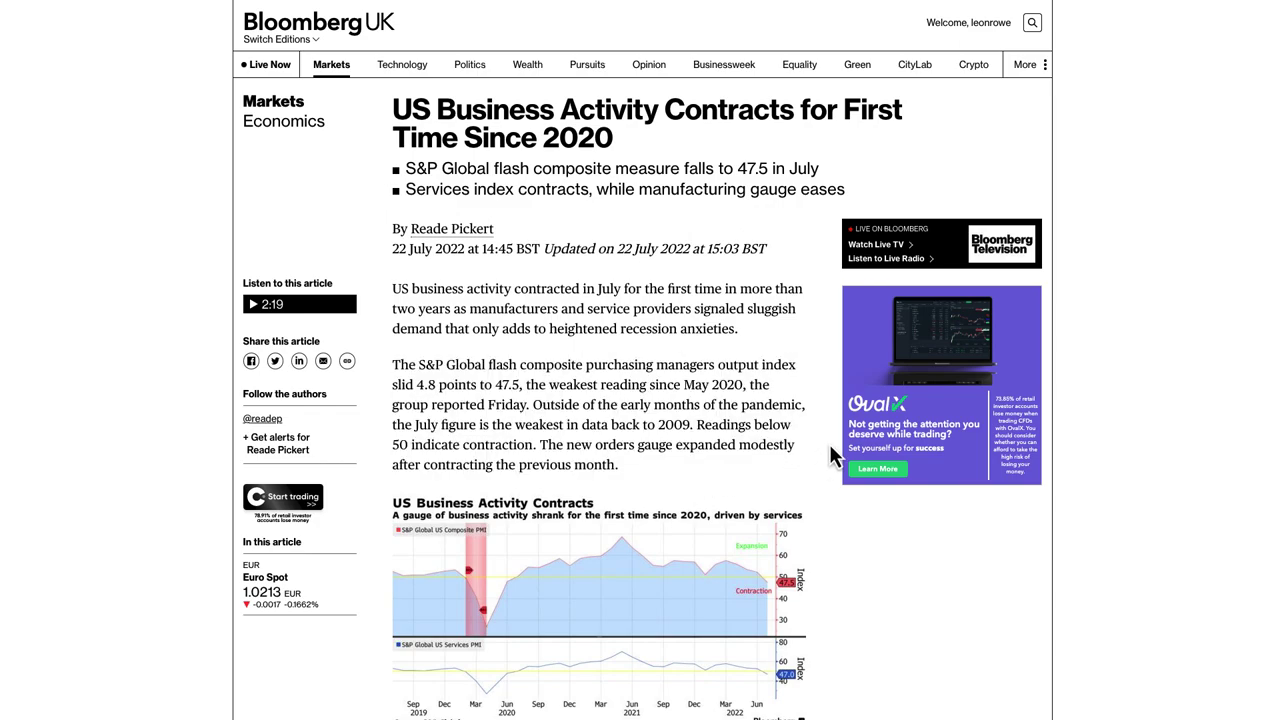
mouse_move(790, 568)
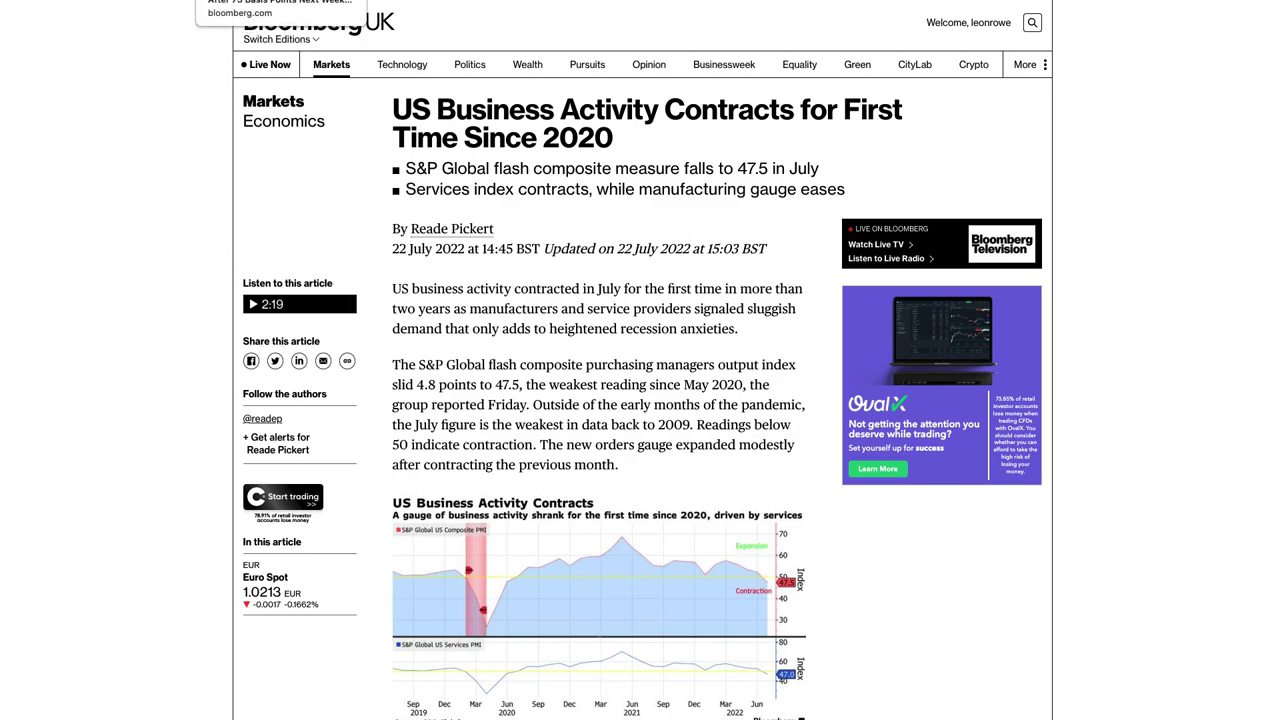
Open the Bloomberg article "Powell Seen Slowing Fed's Hikes After 75 Basis Points Next Week" and highlight its headline and summary points.
click(280, 0)
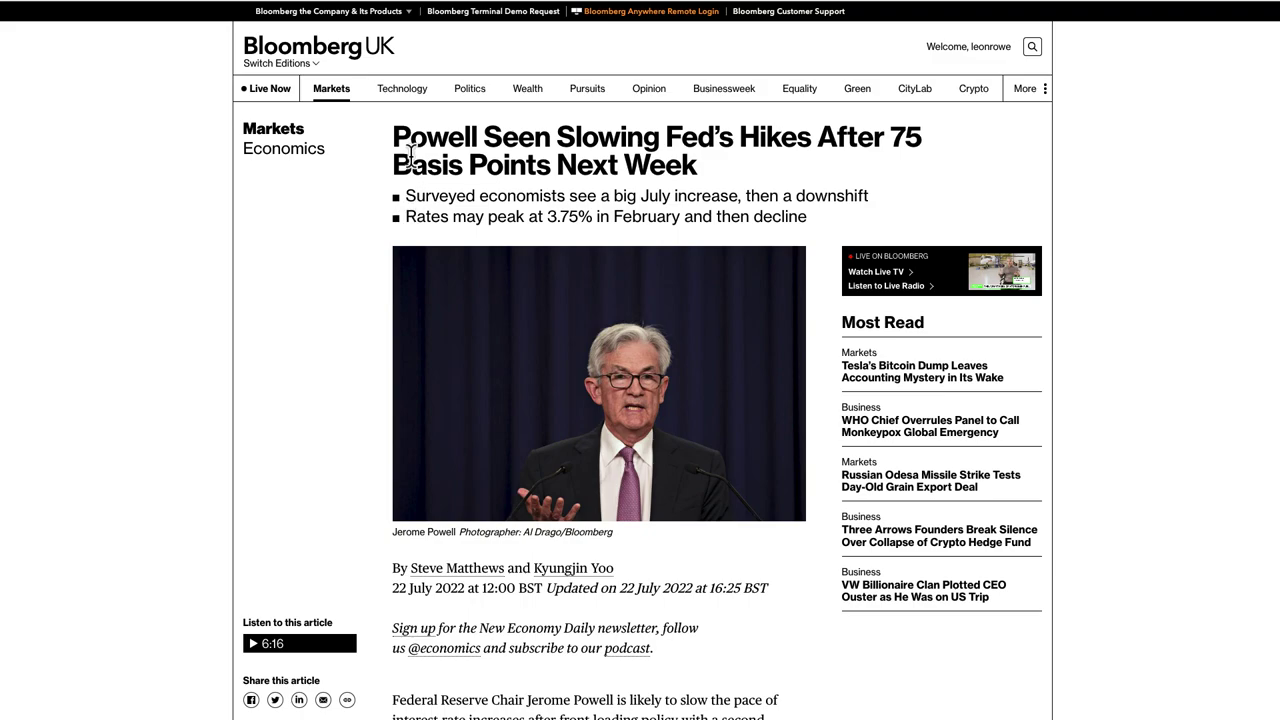
drag(404, 145, 698, 170)
click(445, 196)
drag(586, 196, 808, 220)
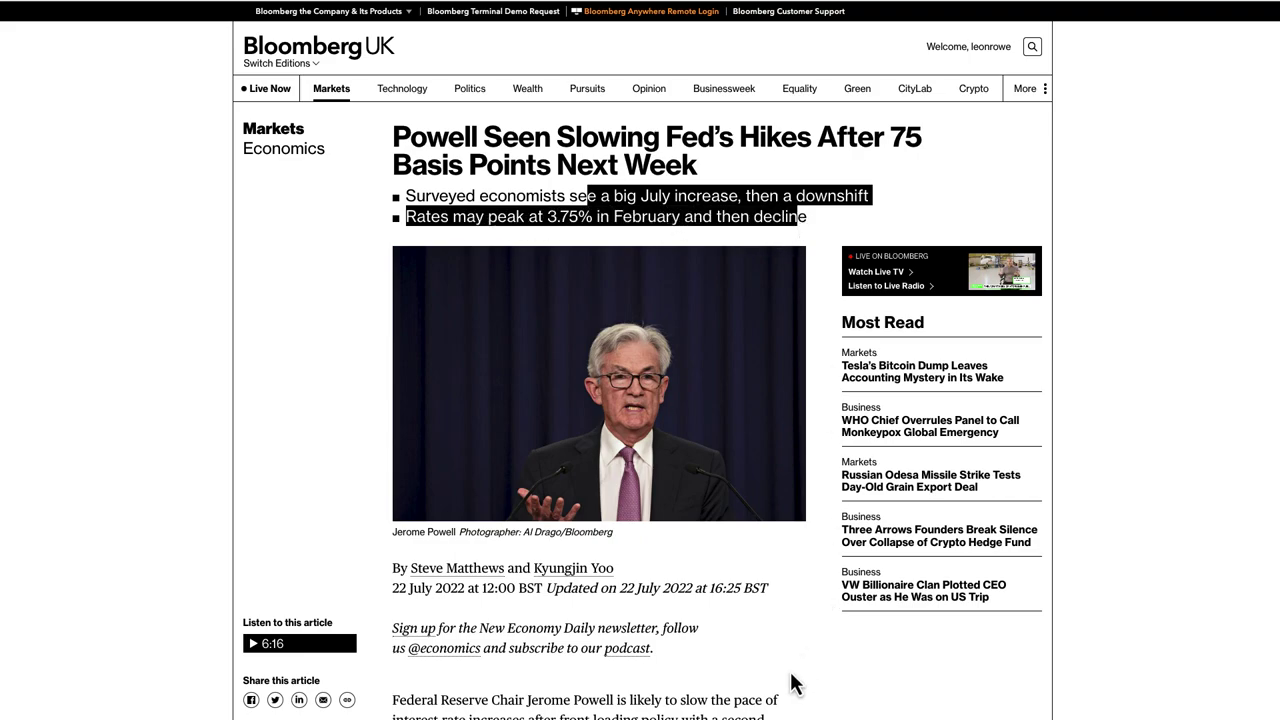
Read and highlight the Powell article's opening text on the expected rate path, and return to the dollar index chart in TradingView.
scroll(789, 686, down, 5)
scroll(652, 541, down, 4)
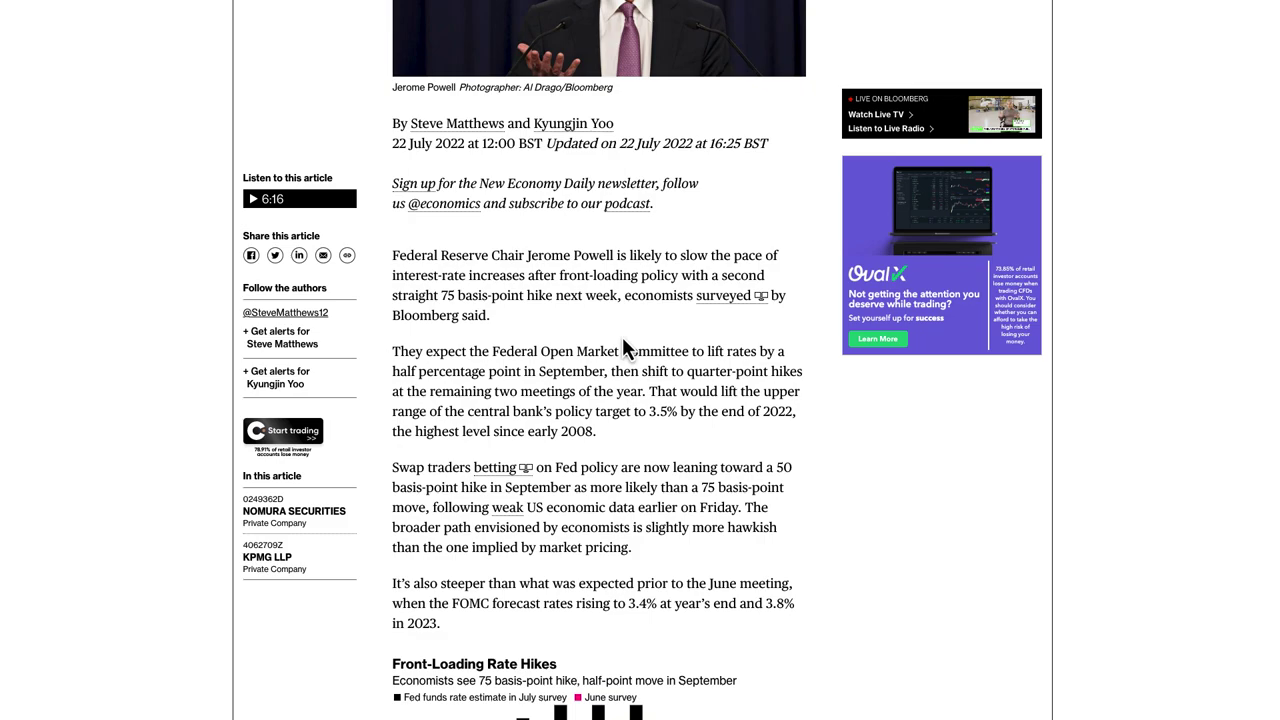
scroll(622, 340, up, 3)
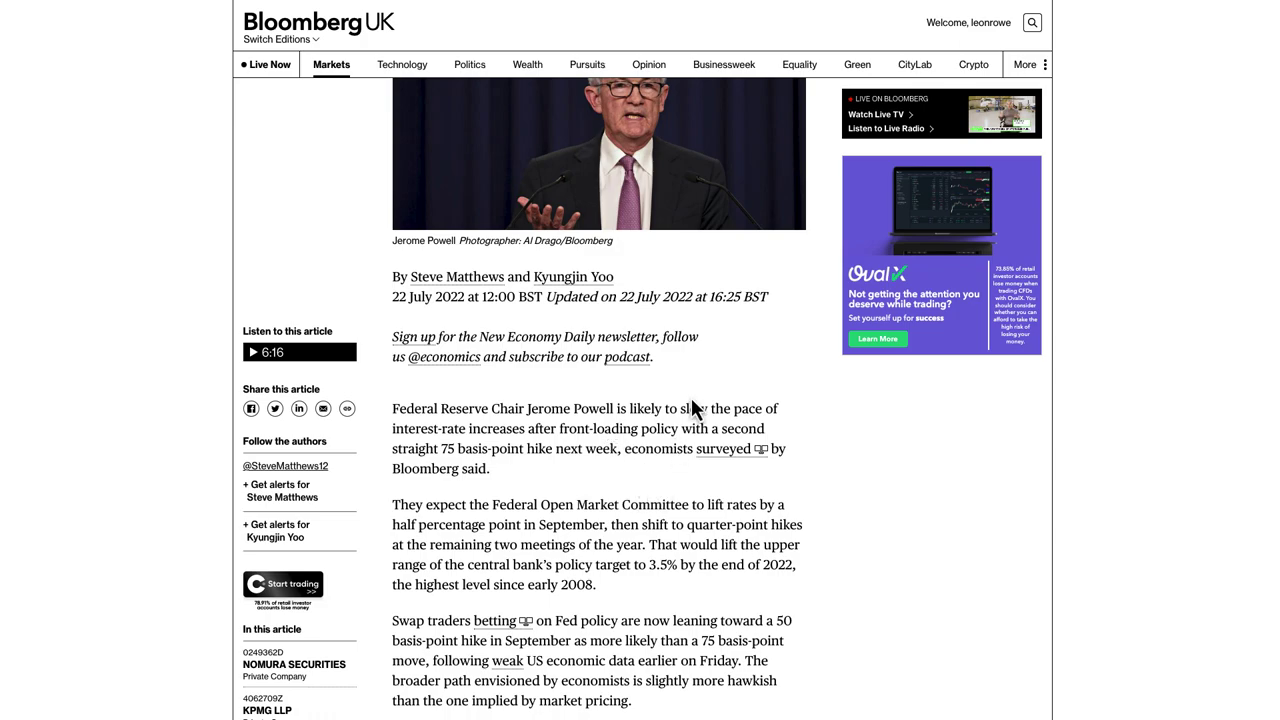
scroll(691, 408, up, 2)
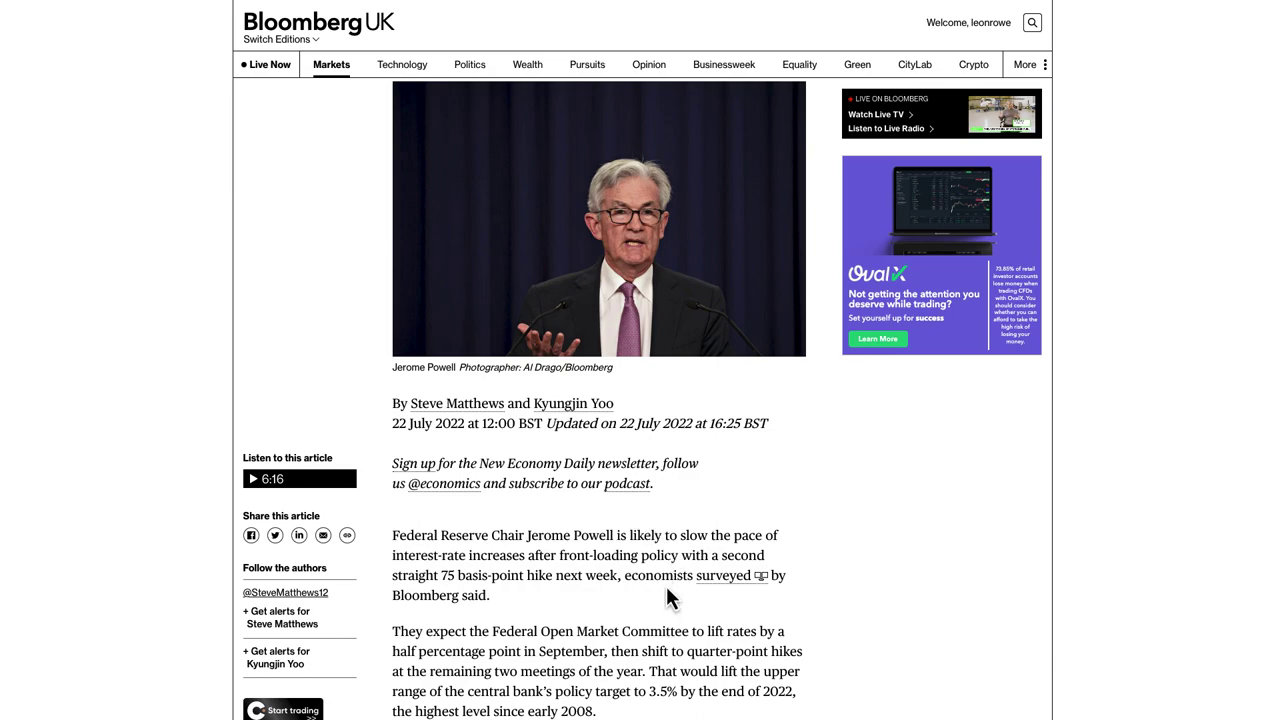
scroll(531, 511, up, 1)
scroll(531, 508, up, 3)
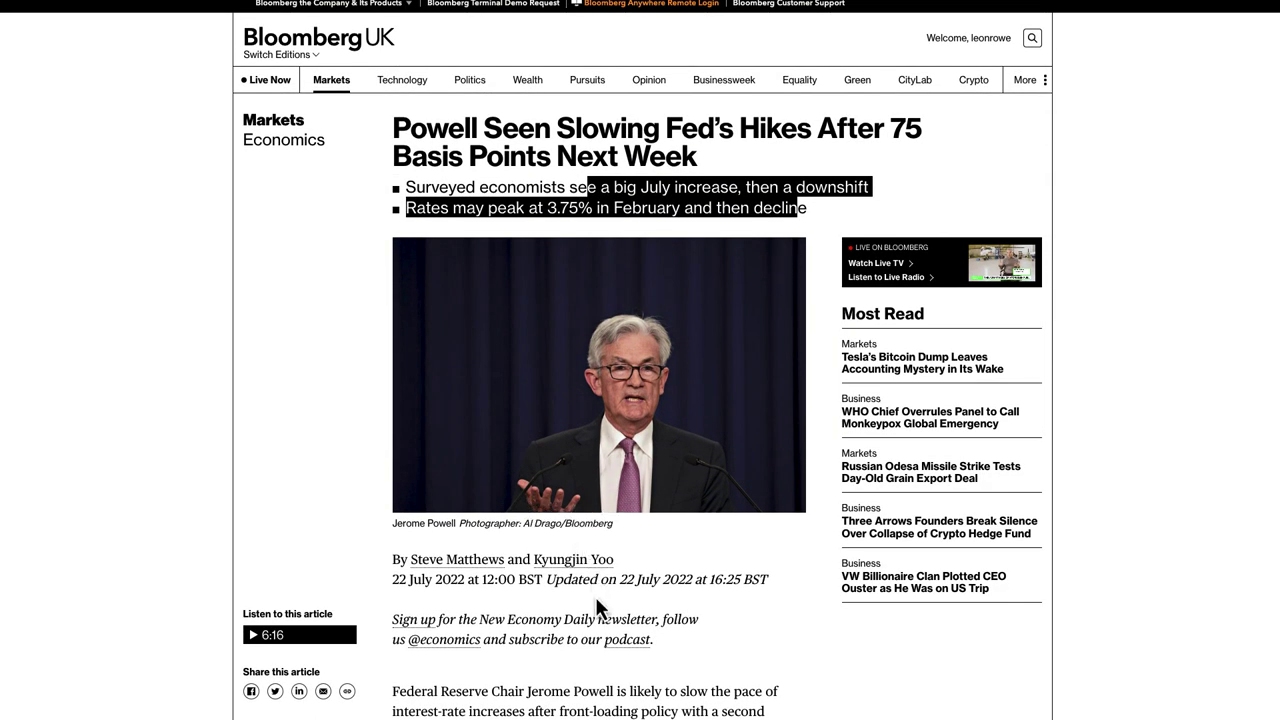
scroll(595, 590, down, 5)
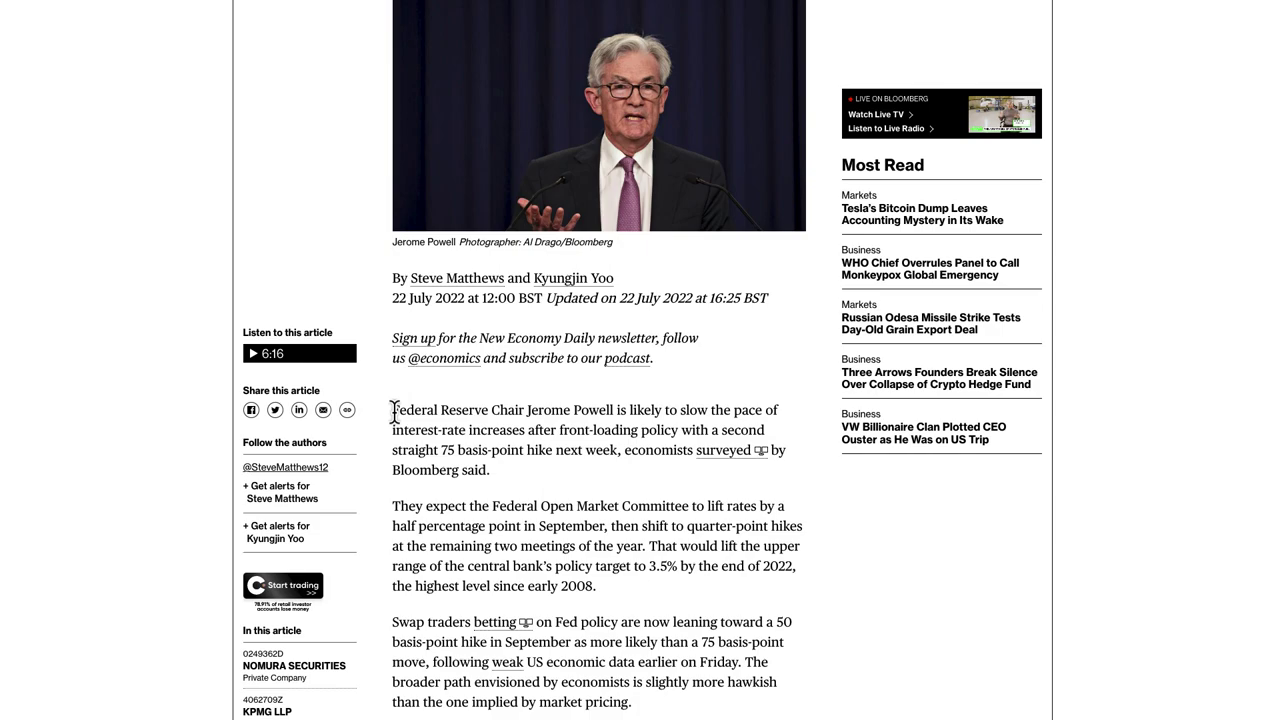
drag(394, 411, 660, 492)
click(557, 503)
scroll(510, 482, up, 3)
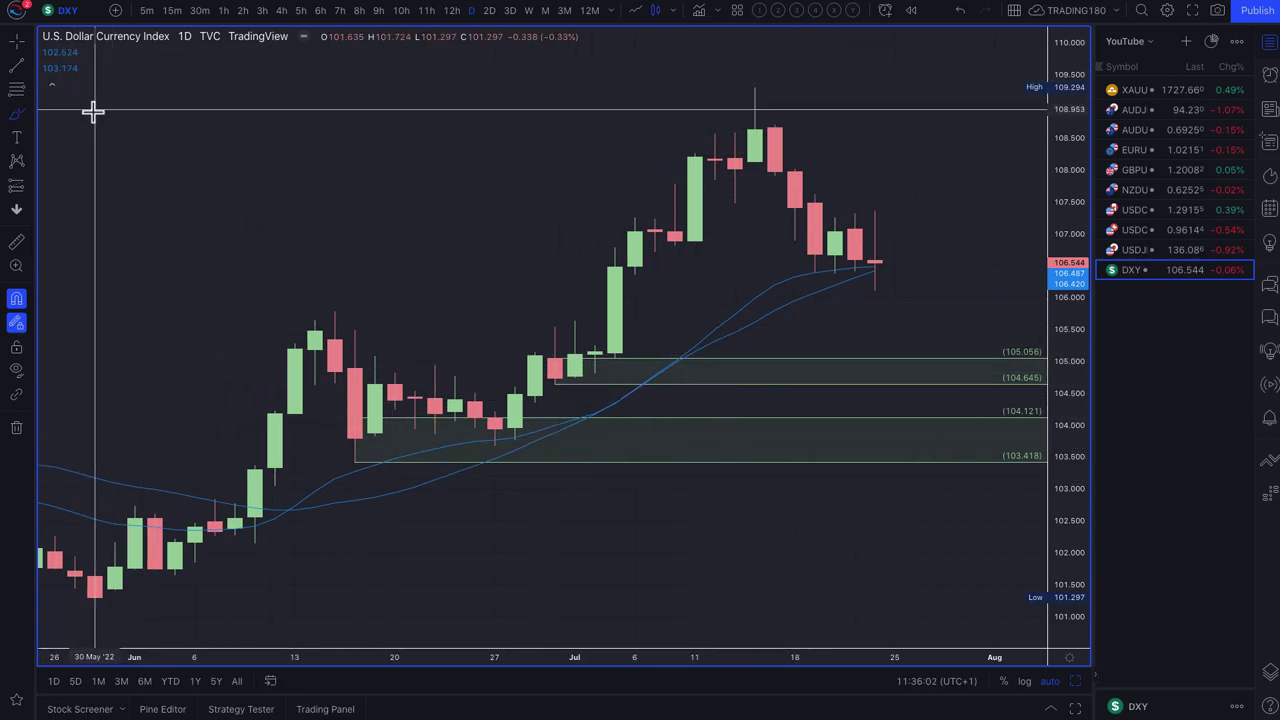
Sketch a path from the latest dollar index candle down towards the 105.056 demand zone with the brush, and remove the stroke.
click(24, 122)
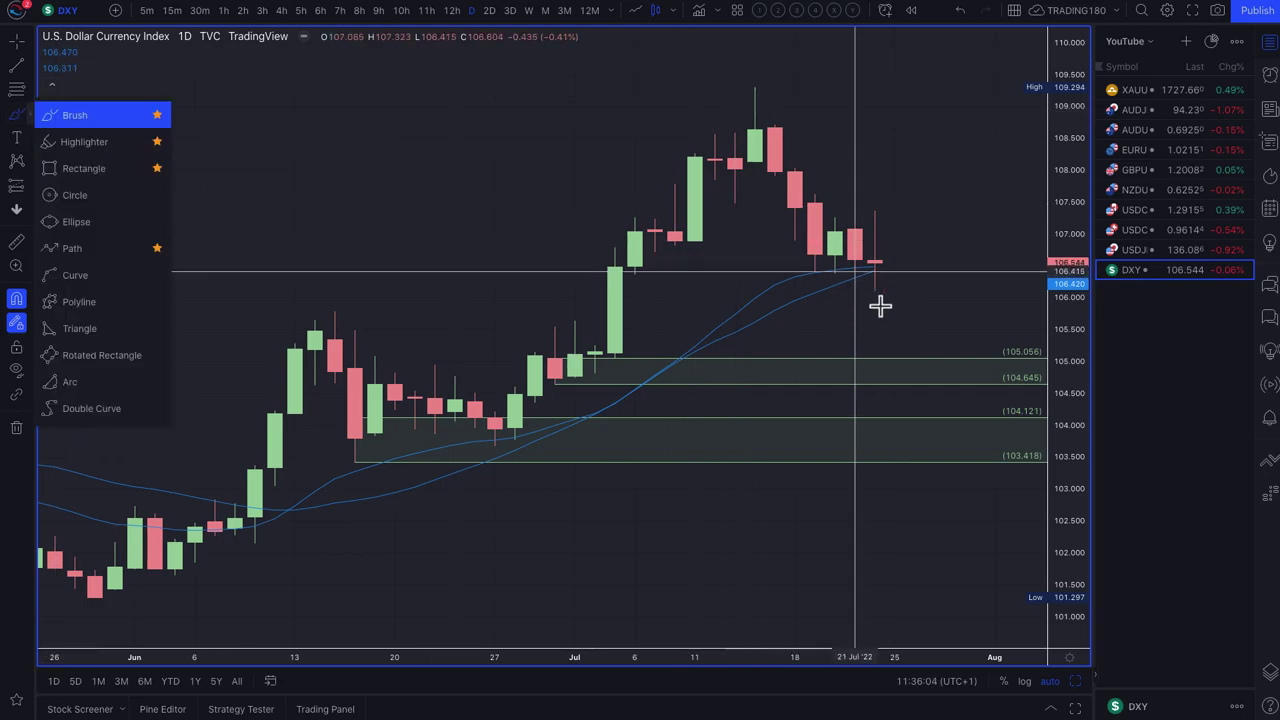
mouse_move(875, 263)
mouse_down()
mouse_move(900, 380)
mouse_move(971, 294)
mouse_move(997, 287)
mouse_move(984, 337)
mouse_up()
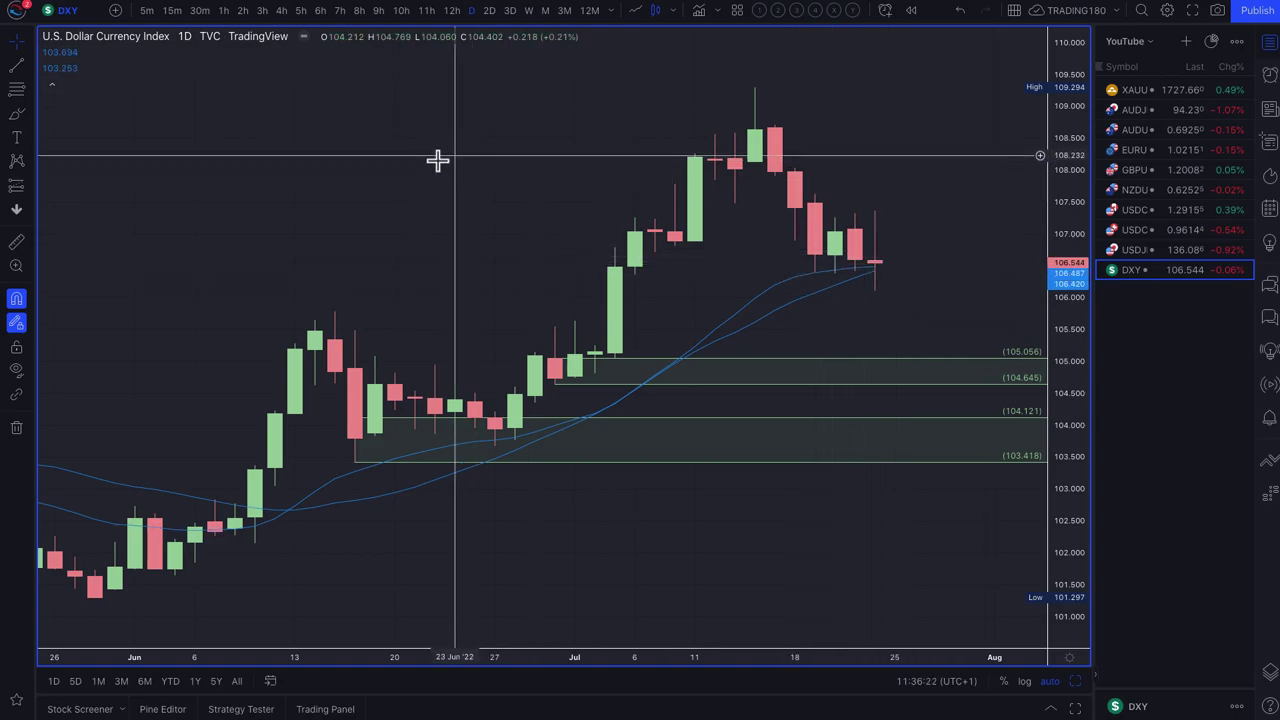
scroll(423, 189, down, 3)
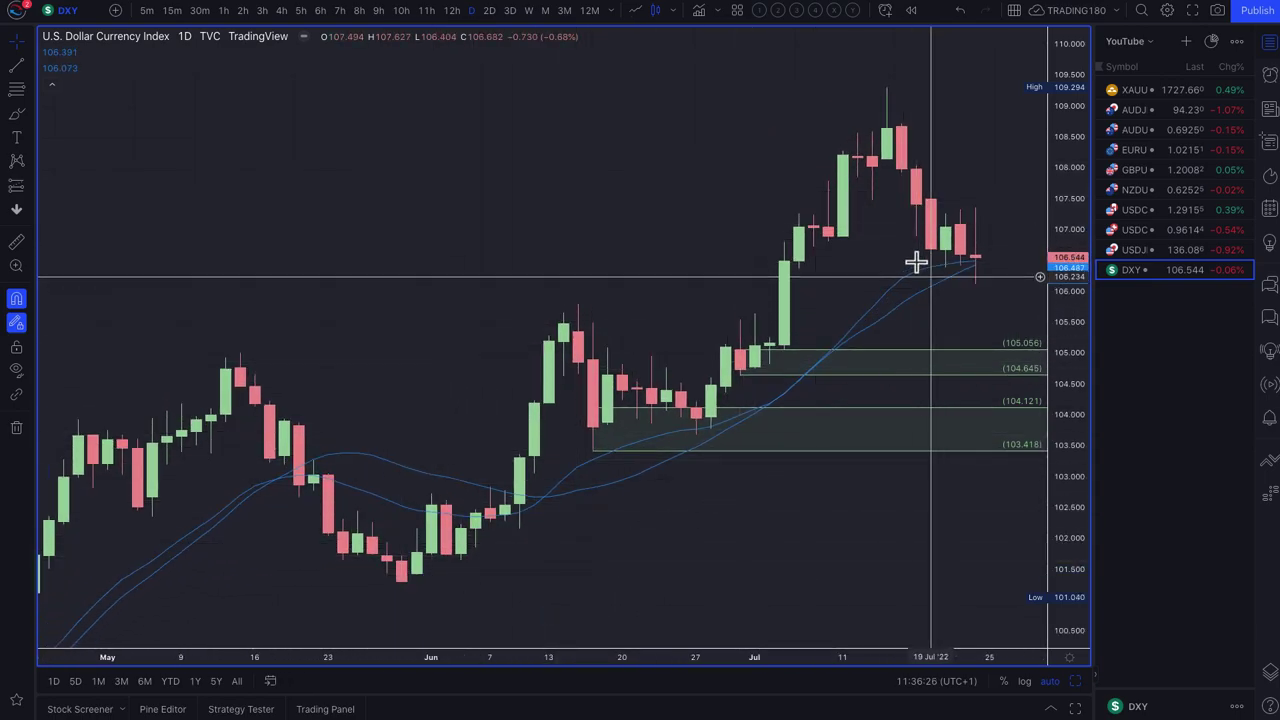
Switch the chart to USDJPY and show its year-to-date range.
click(1150, 251)
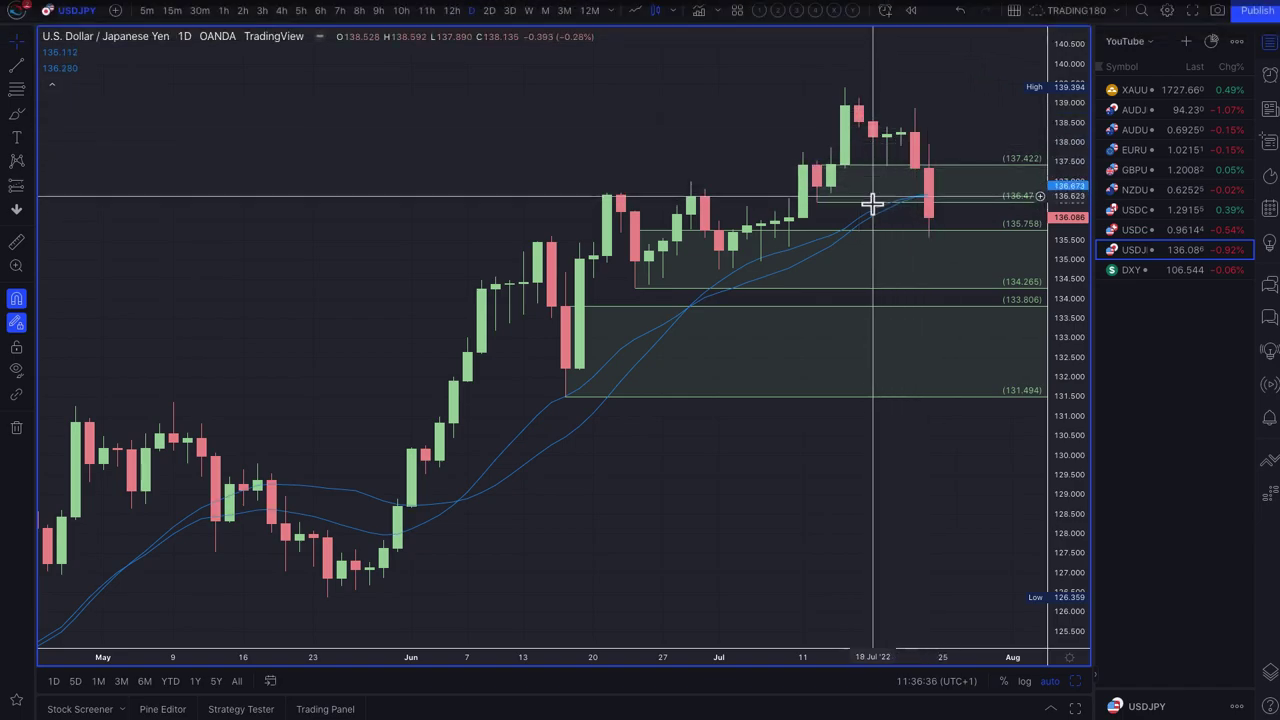
scroll(383, 531, down, 5)
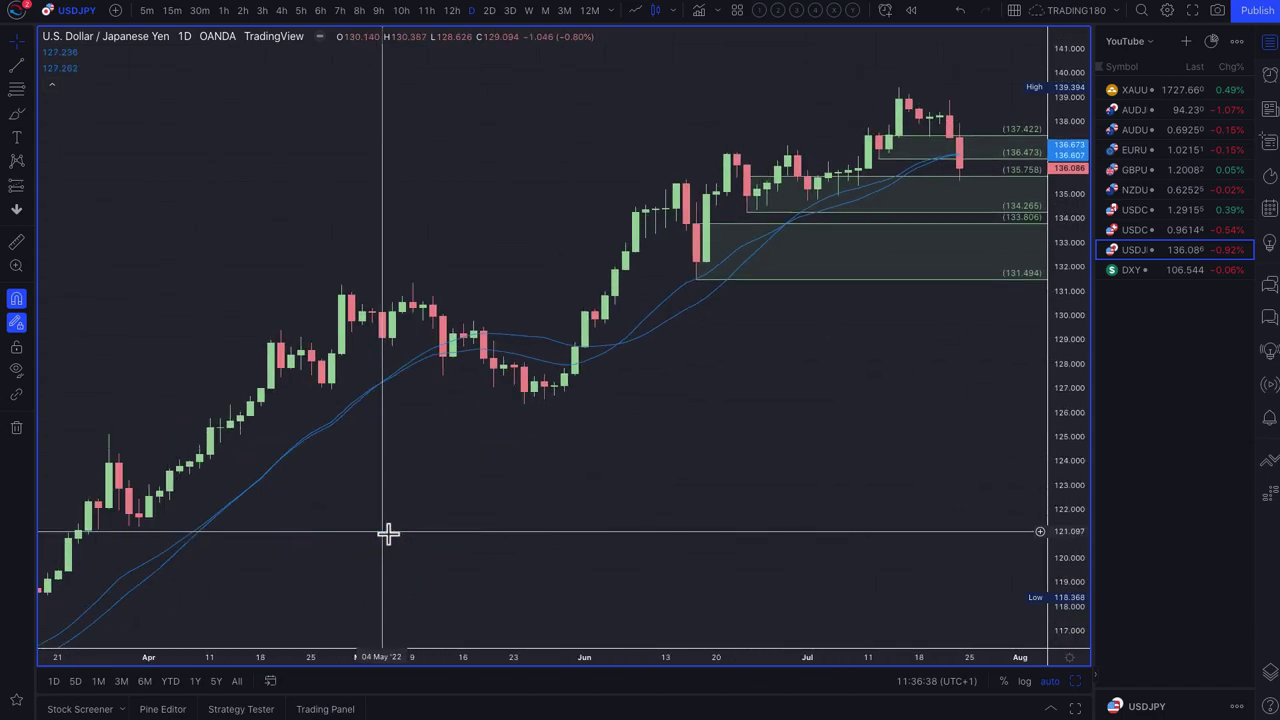
click(171, 682)
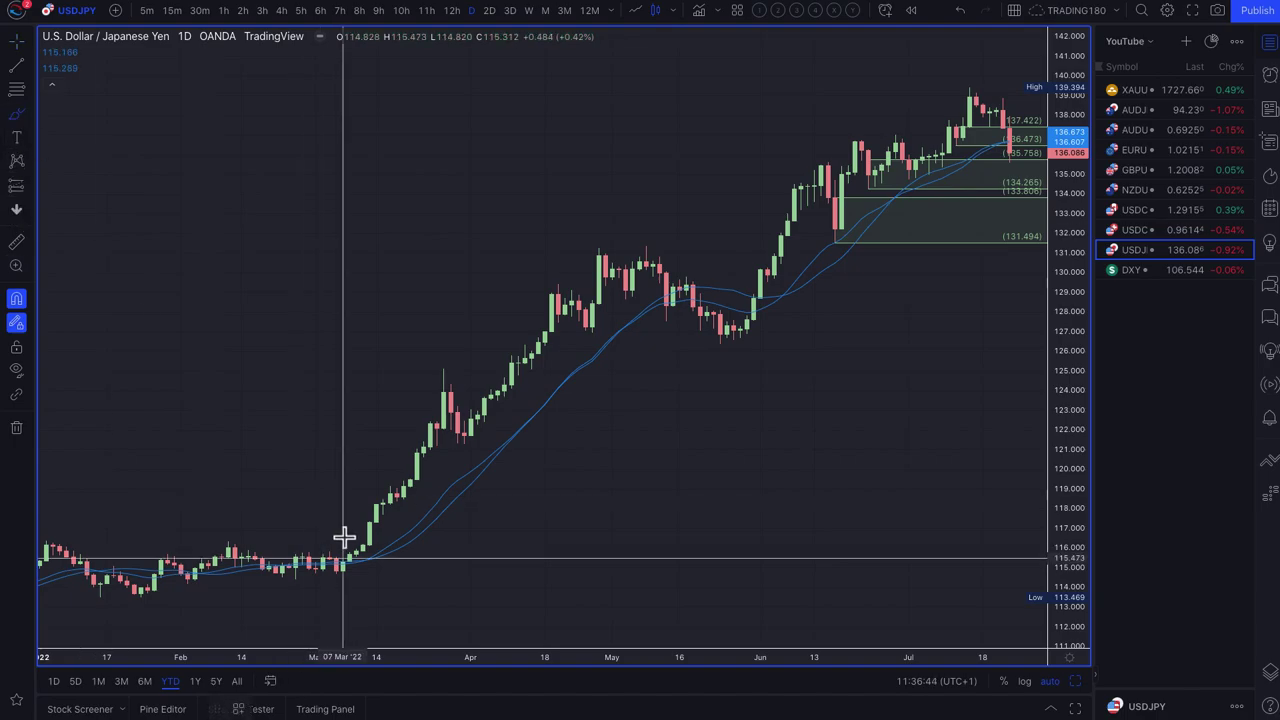
Circle USDJPY's January to early-March consolidation and draw a rising arrow along the uptrend with the brush, and delete both strokes.
mouse_move(362, 546)
mouse_down()
mouse_move(100, 531)
mouse_move(110, 590)
mouse_move(340, 526)
mouse_up()
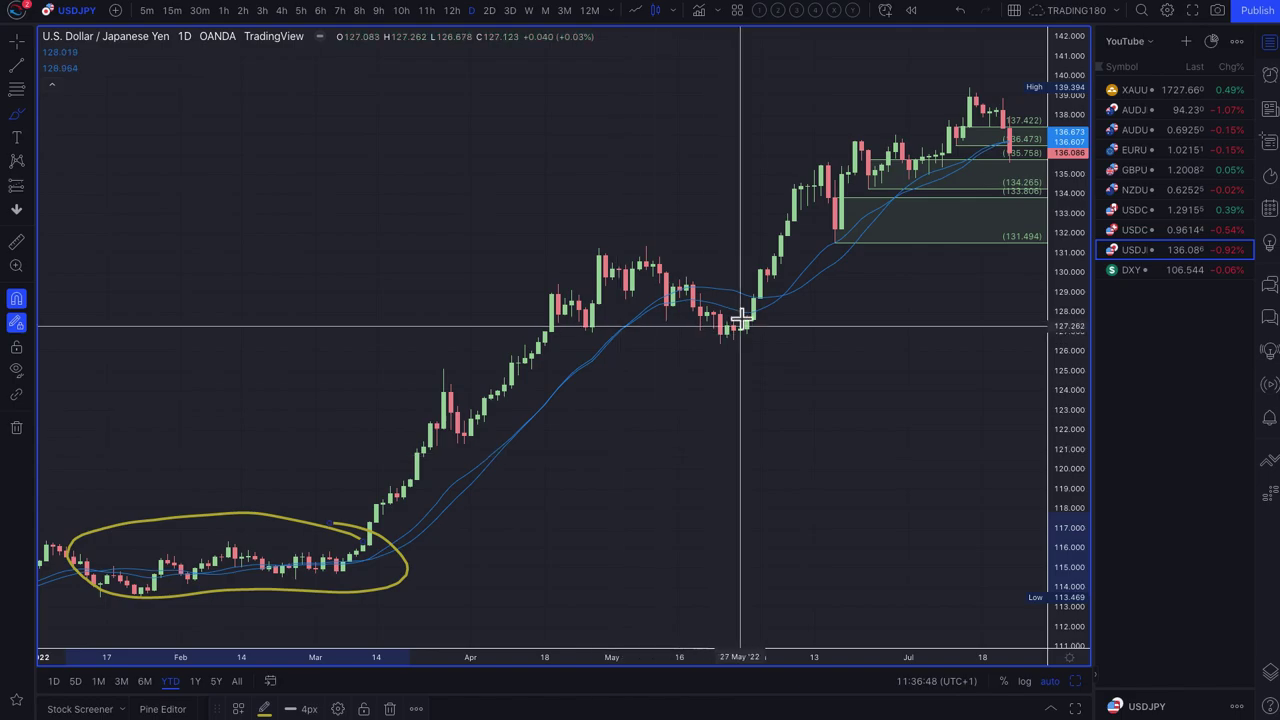
mouse_move(378, 541)
mouse_down()
mouse_move(914, 283)
mouse_move(903, 317)
mouse_up()
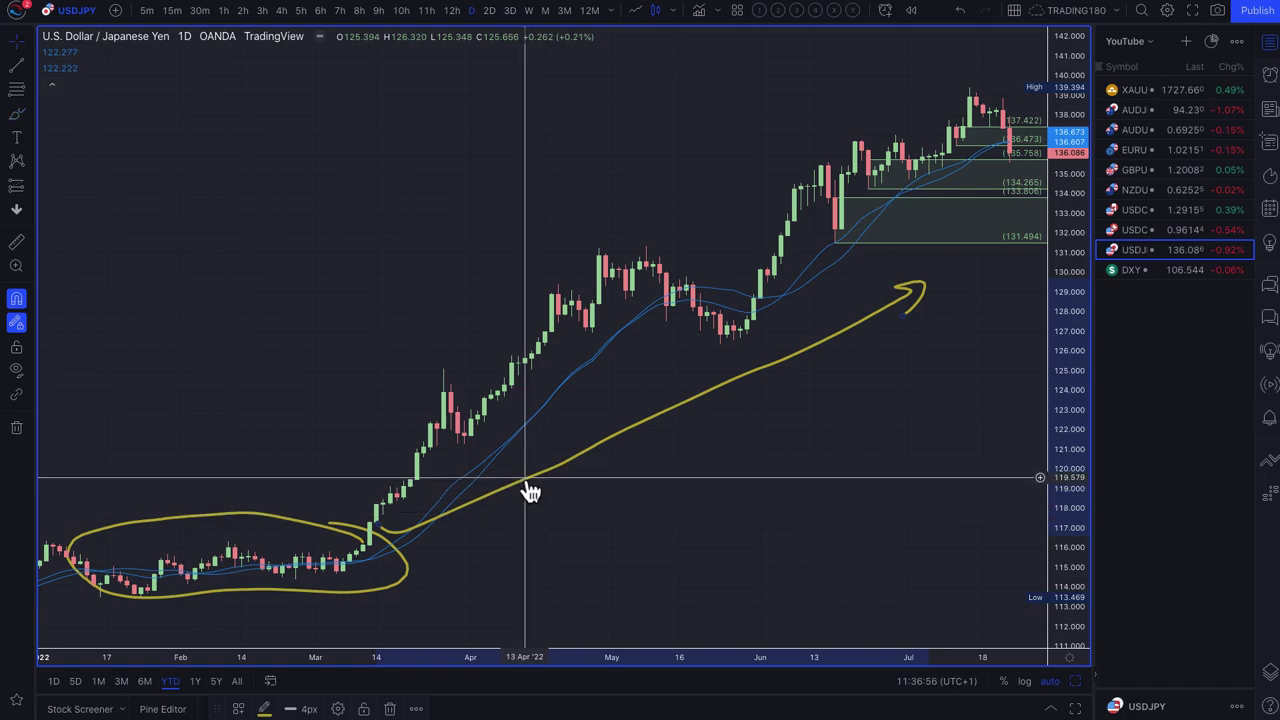
key(Delete)
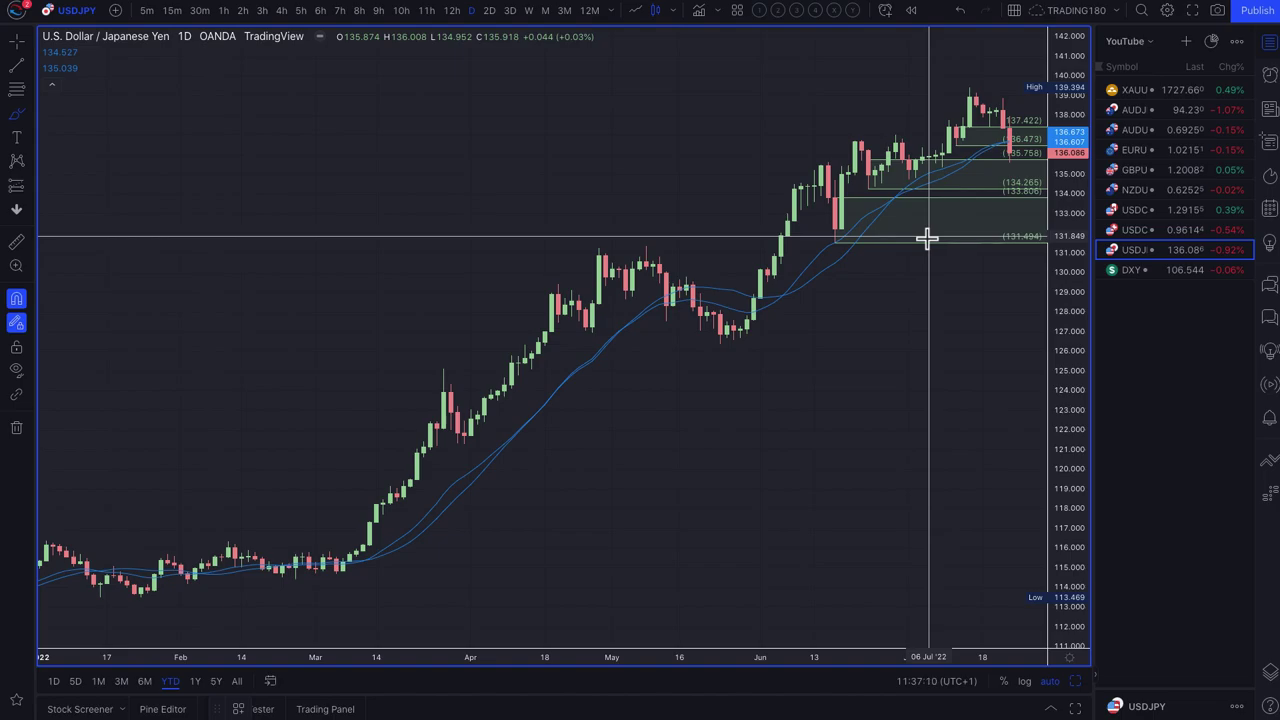
Delete the breached USDJPY demand zone between 137.422 and 136.473.
scroll(926, 237, up, 5)
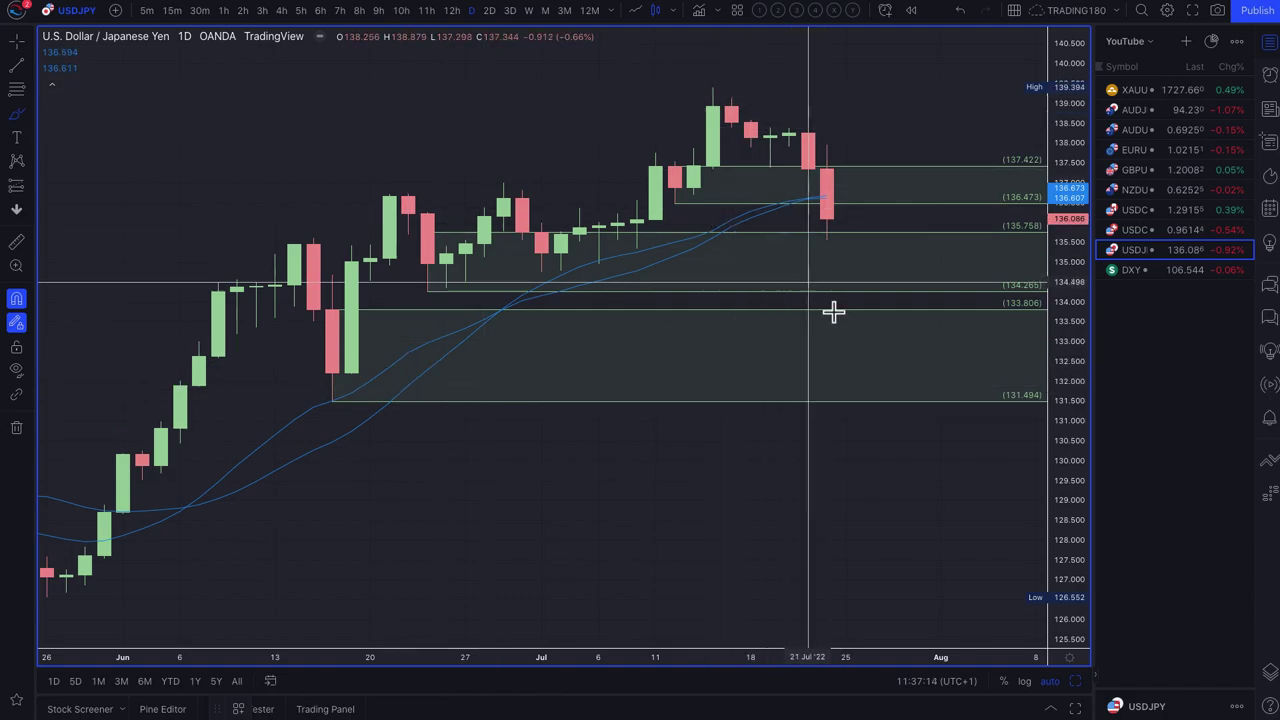
click(862, 206)
key(Delete)
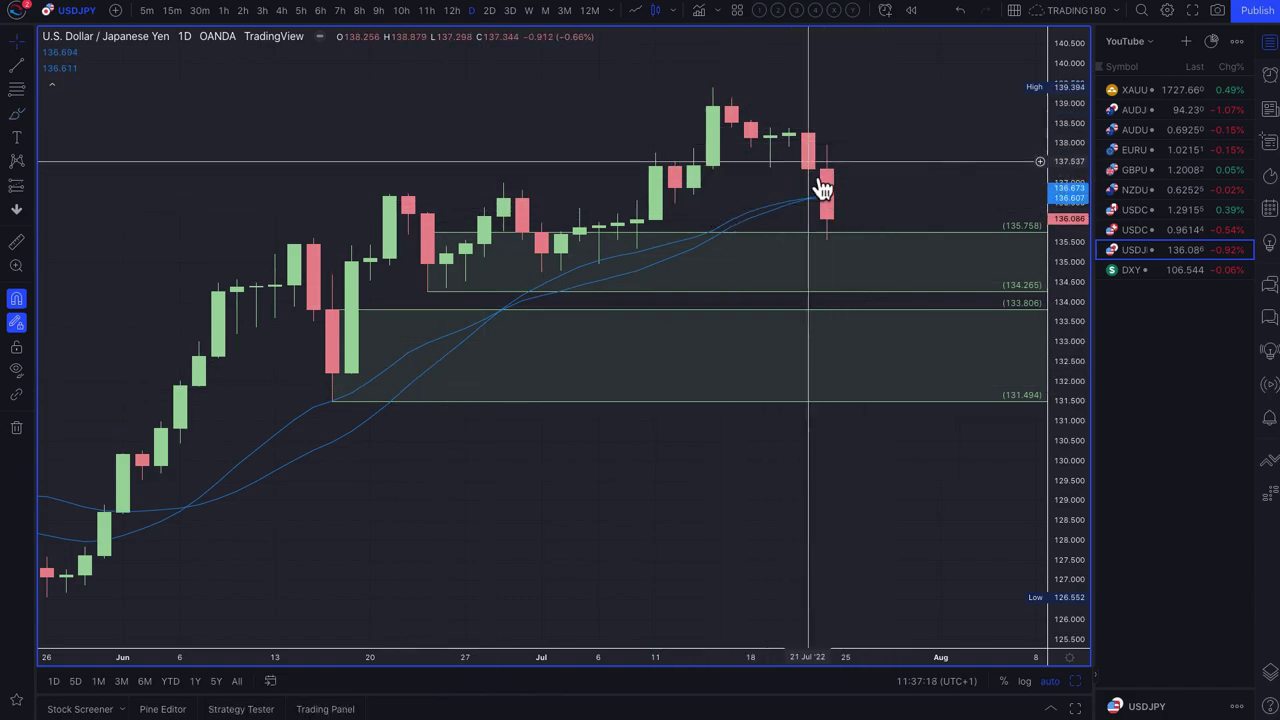
Mark the area around the latest USDJPY candle at the 135.758 demand zone with the brush, and remove the marking.
click(833, 247)
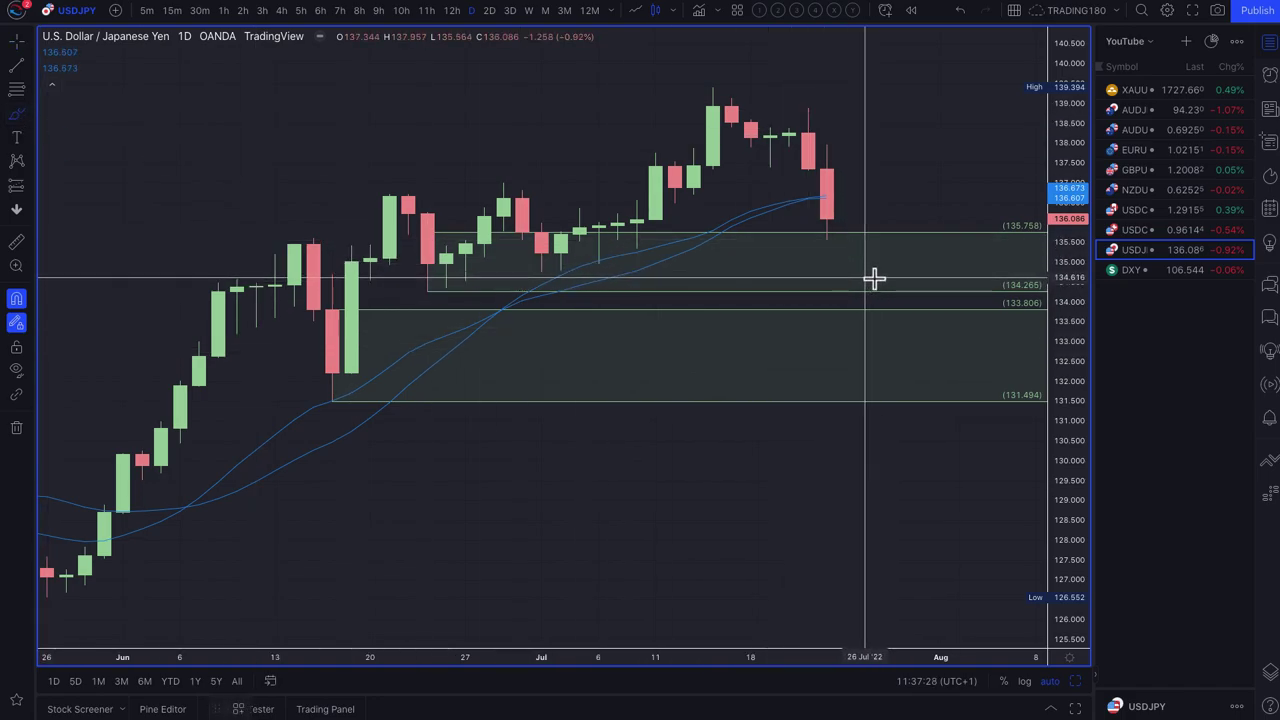
mouse_move(806, 240)
mouse_down()
mouse_move(803, 297)
mouse_move(857, 263)
mouse_move(816, 232)
mouse_up()
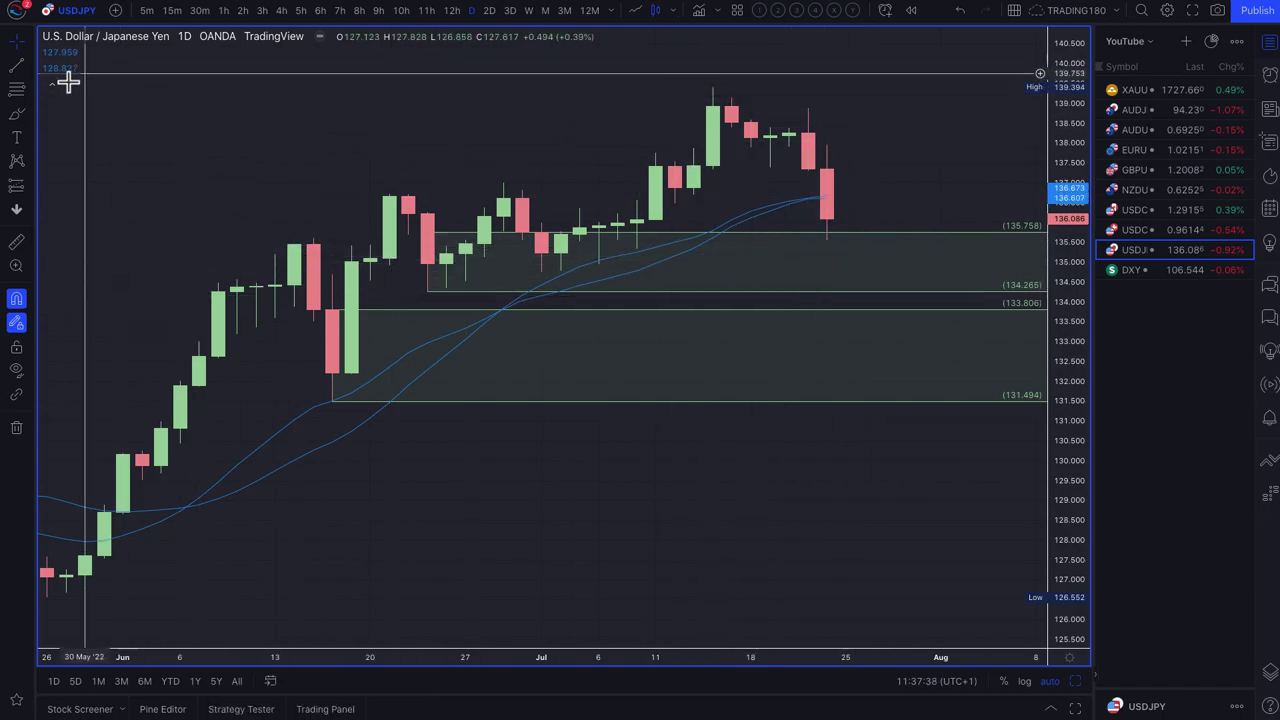
Mark a Fibonacci supply zone on USDJPY from 138.200 to 139.394 with the "1. SUPPLY" template.
click(789, 136)
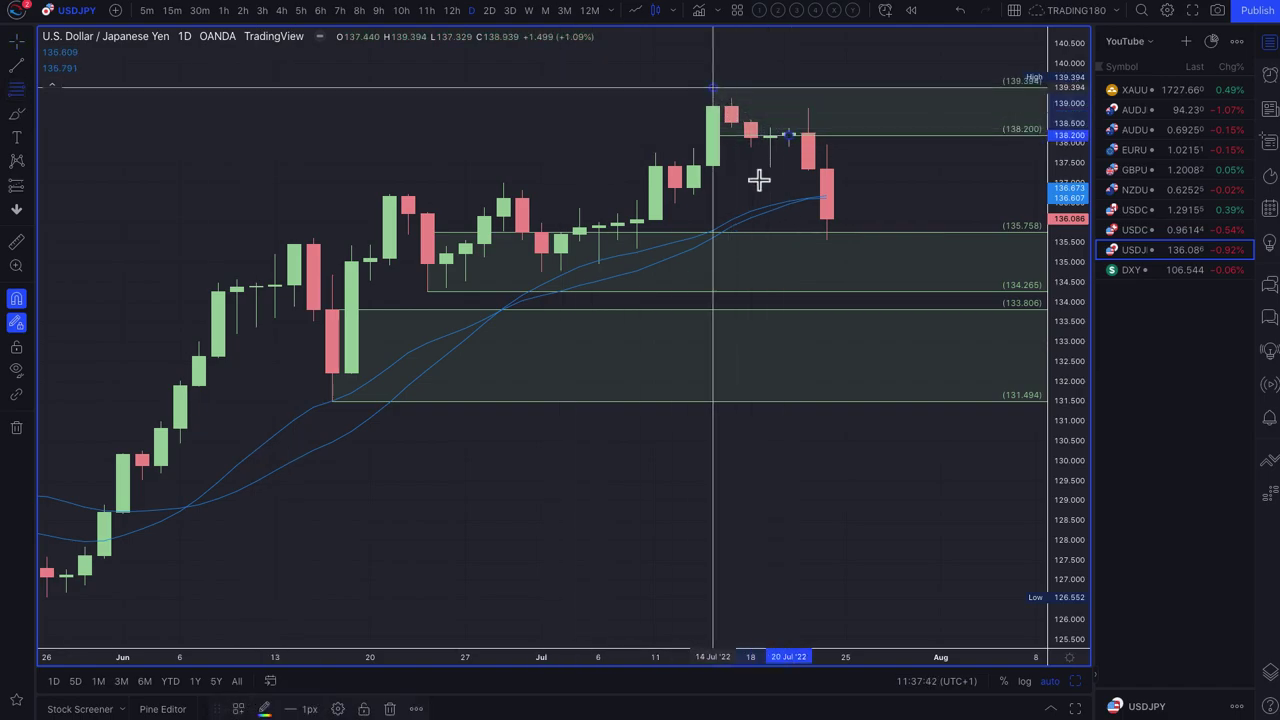
click(239, 709)
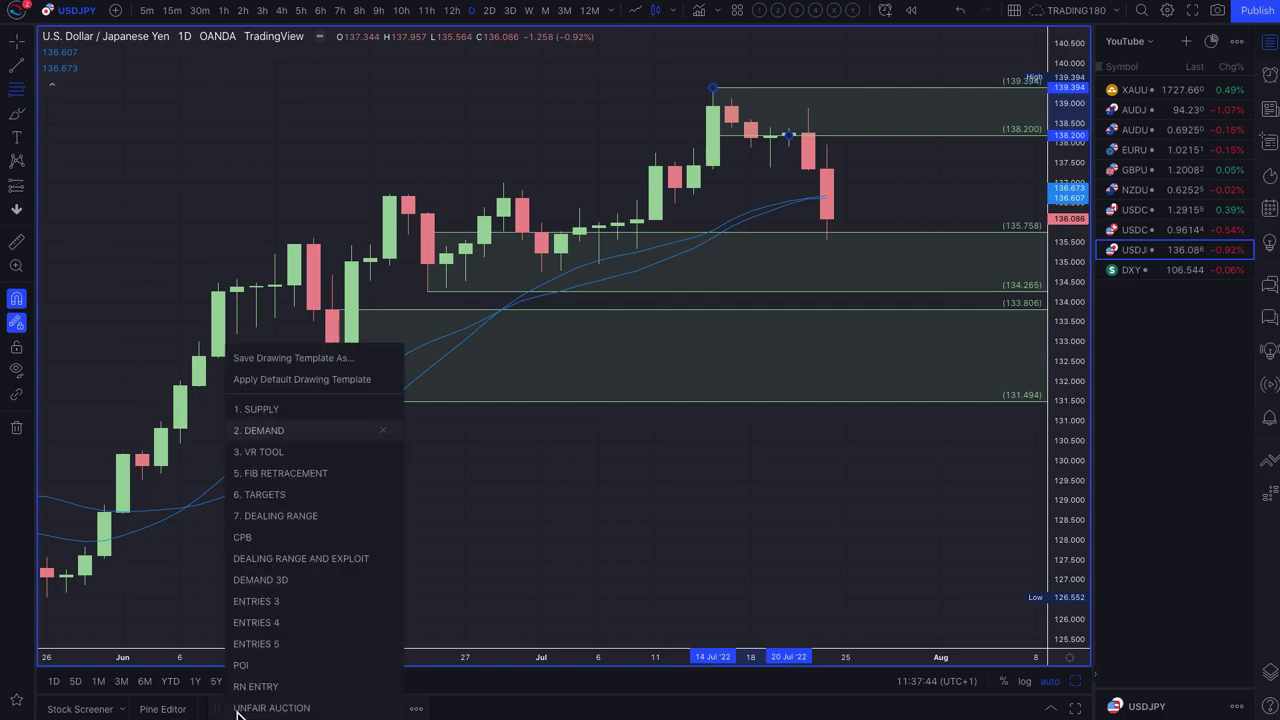
click(306, 410)
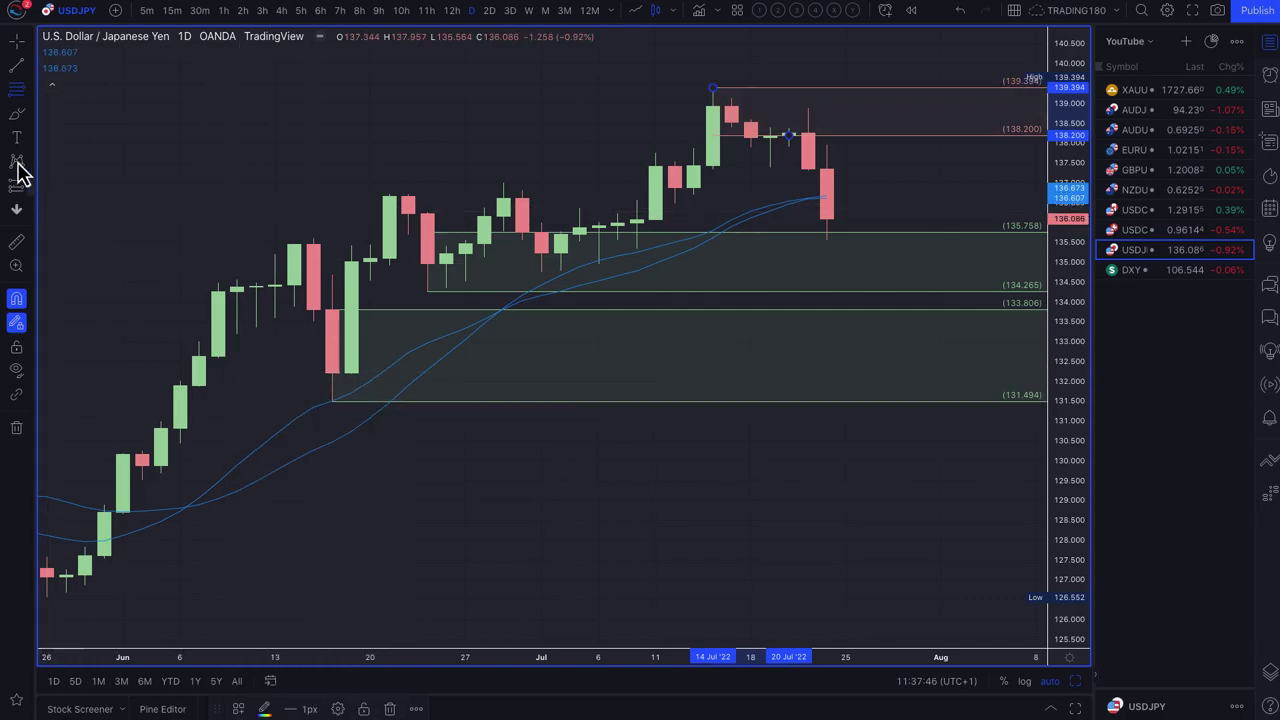
Brush an arrow from the latest USDJPY candle up into the new supply zone and back down, and circle its peak.
click(17, 115)
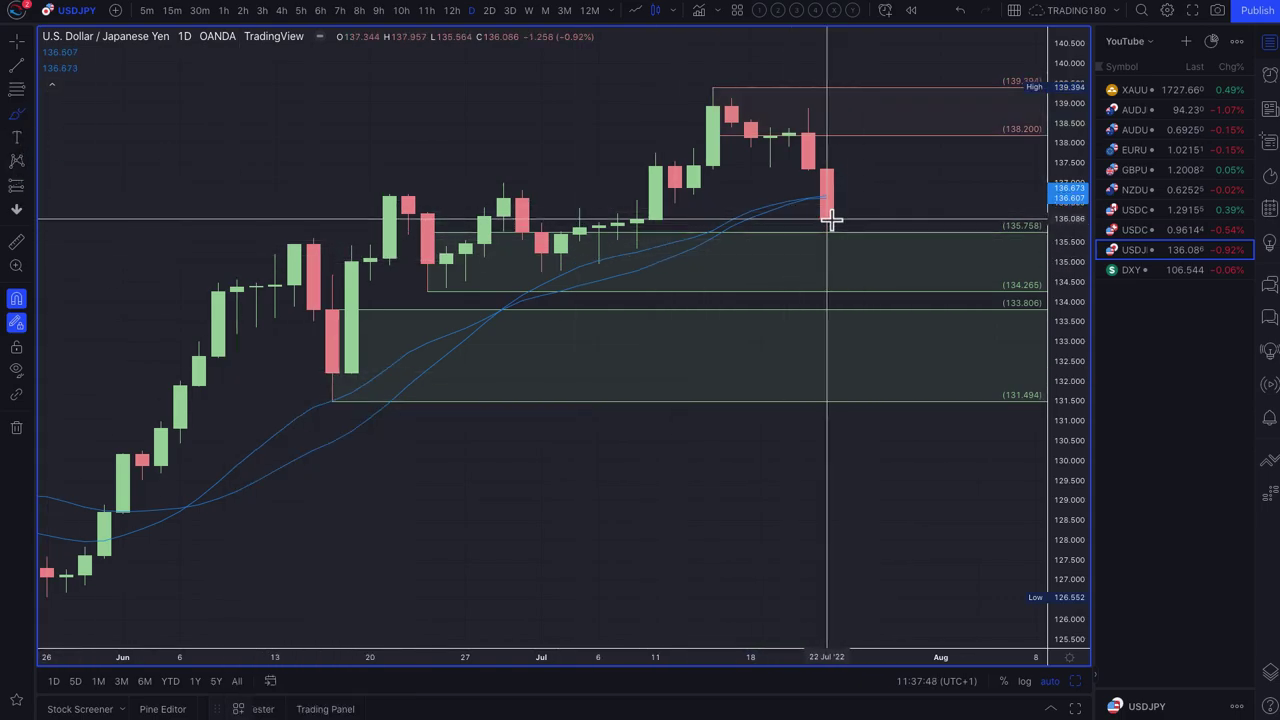
mouse_move(830, 220)
mouse_down()
mouse_move(897, 106)
mouse_move(931, 140)
mouse_move(945, 205)
mouse_move(977, 180)
mouse_up()
mouse_move(914, 100)
mouse_down()
mouse_move(871, 100)
mouse_move(929, 100)
mouse_up()
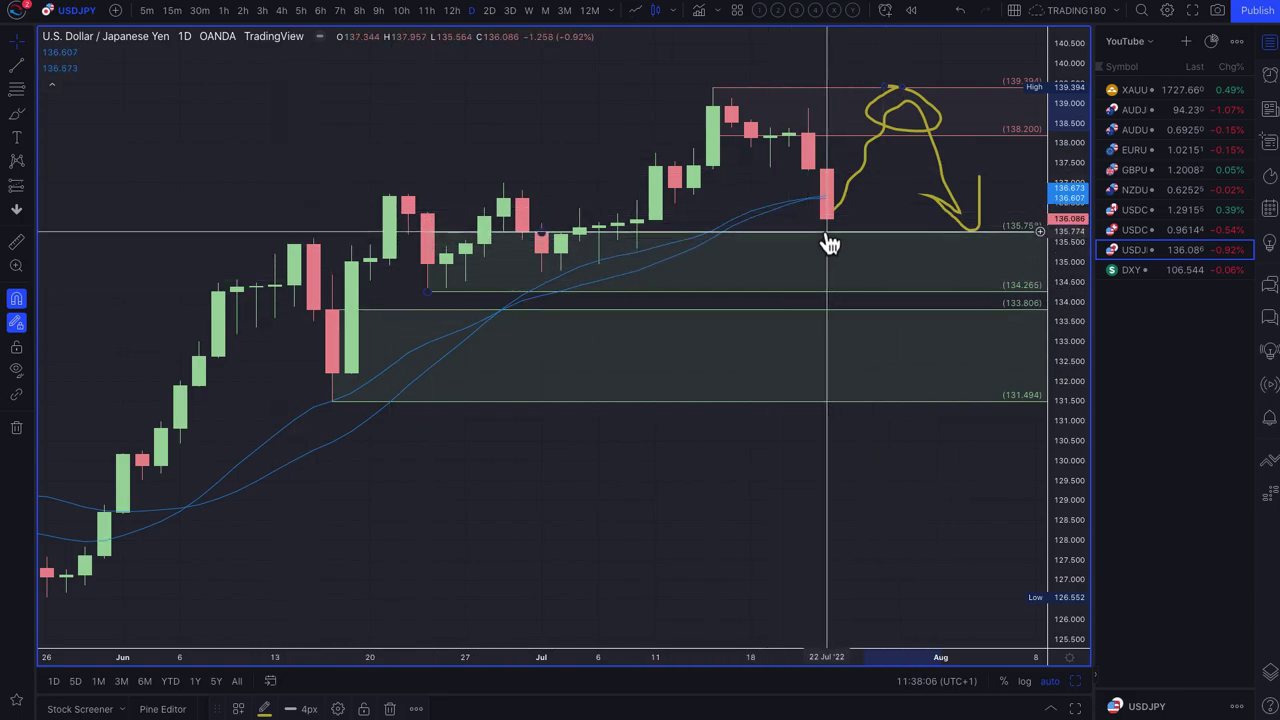
Circle the 135.758–134.265 demand zone below the latest USDJPY candle with the brush, and shift the circle slightly forward in time.
click(16, 115)
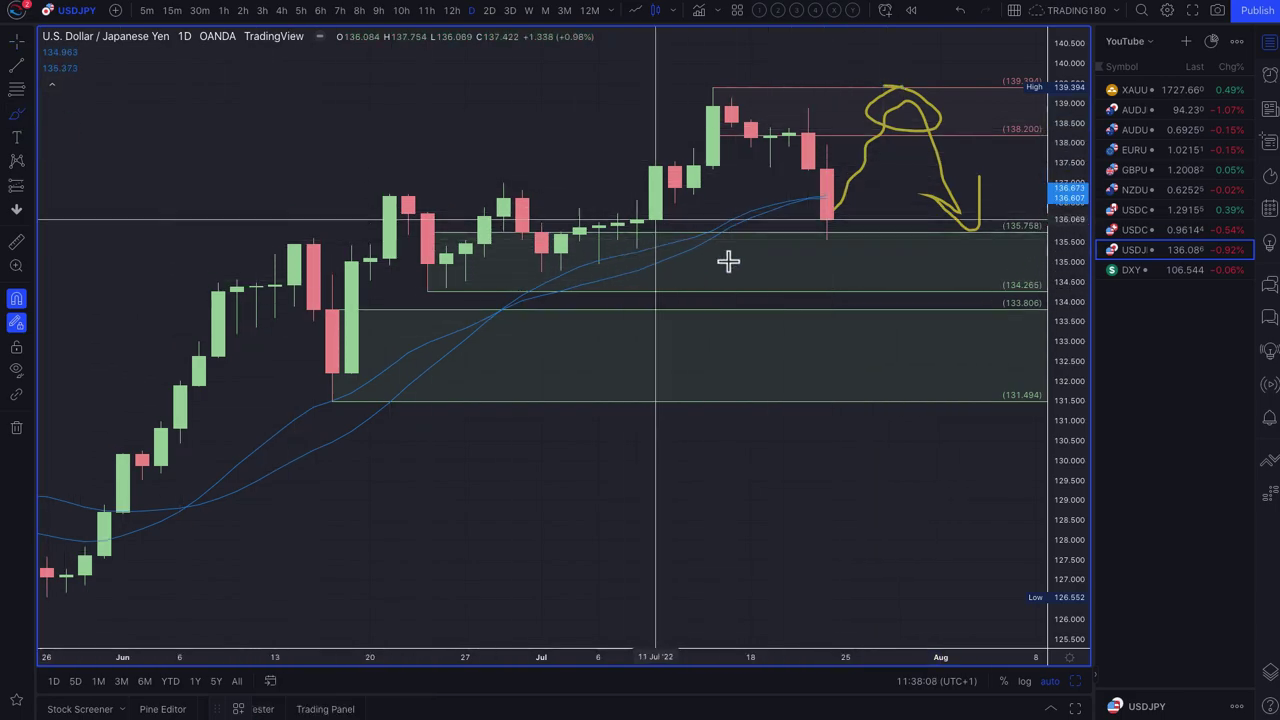
mouse_move(829, 234)
mouse_down()
mouse_move(771, 297)
mouse_move(806, 226)
mouse_up()
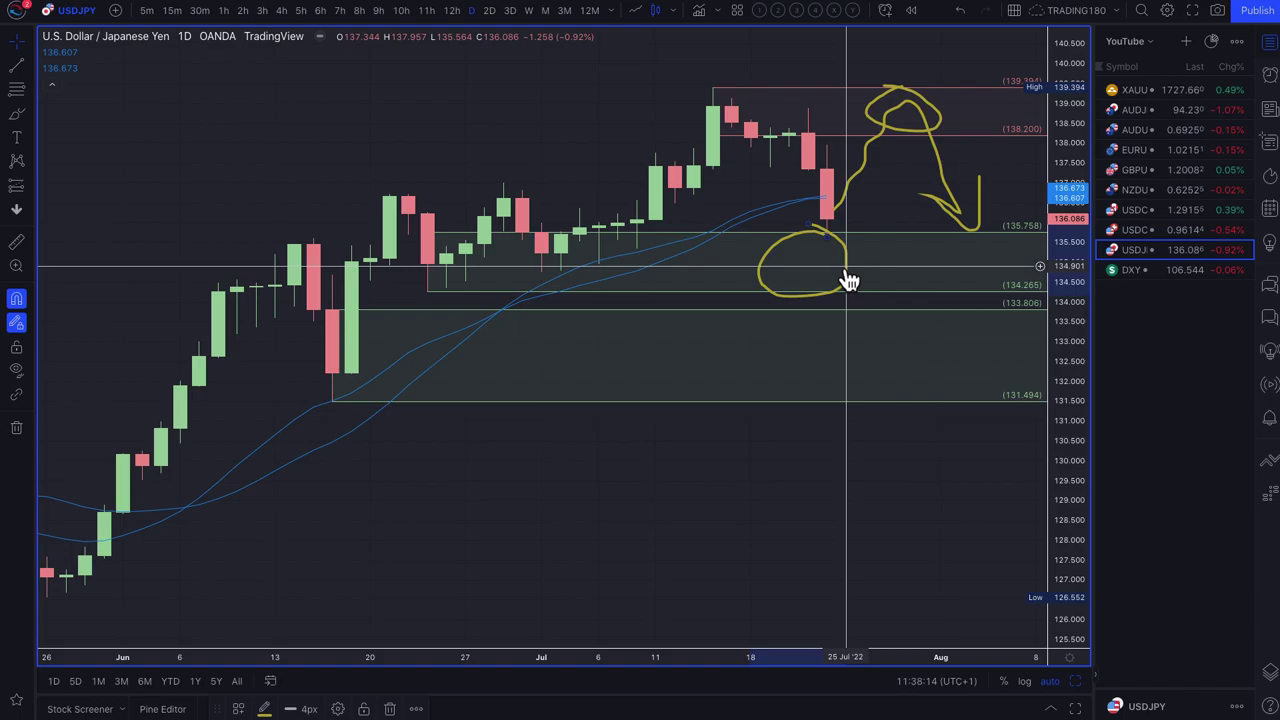
drag(848, 277, 868, 271)
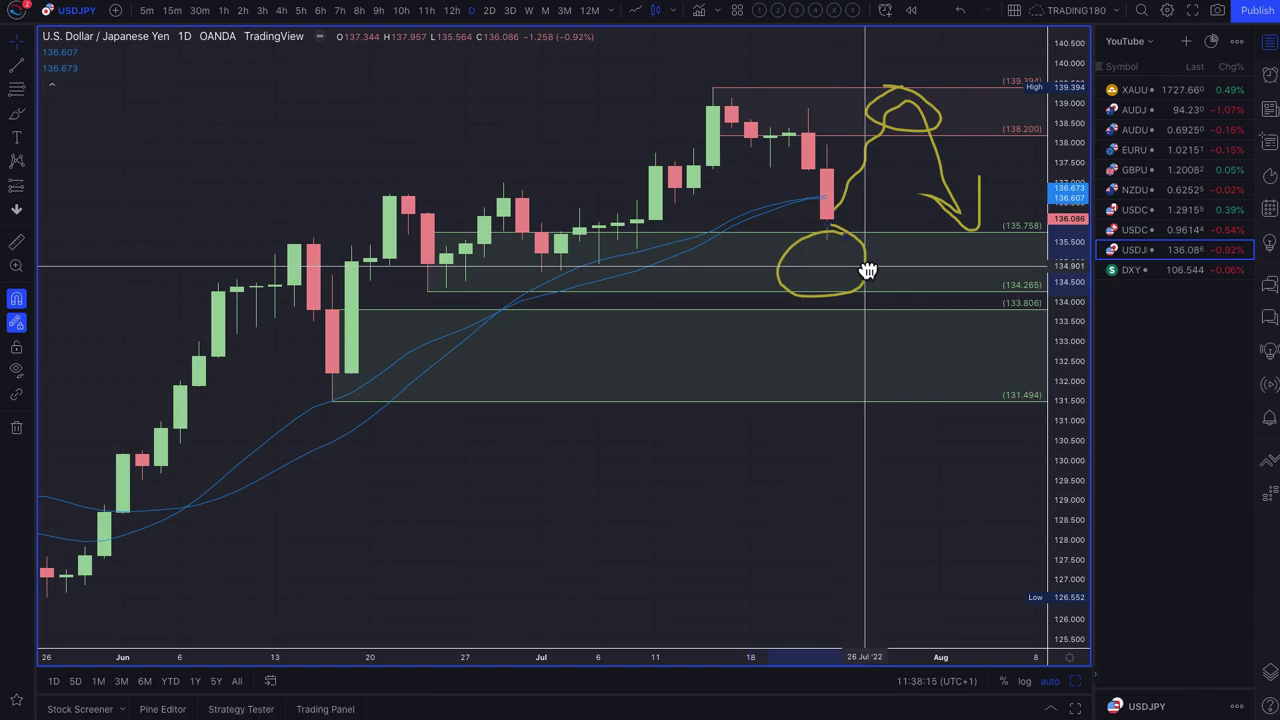
Switch the chart to USDCHF and show its daily price history back to late March.
click(1140, 232)
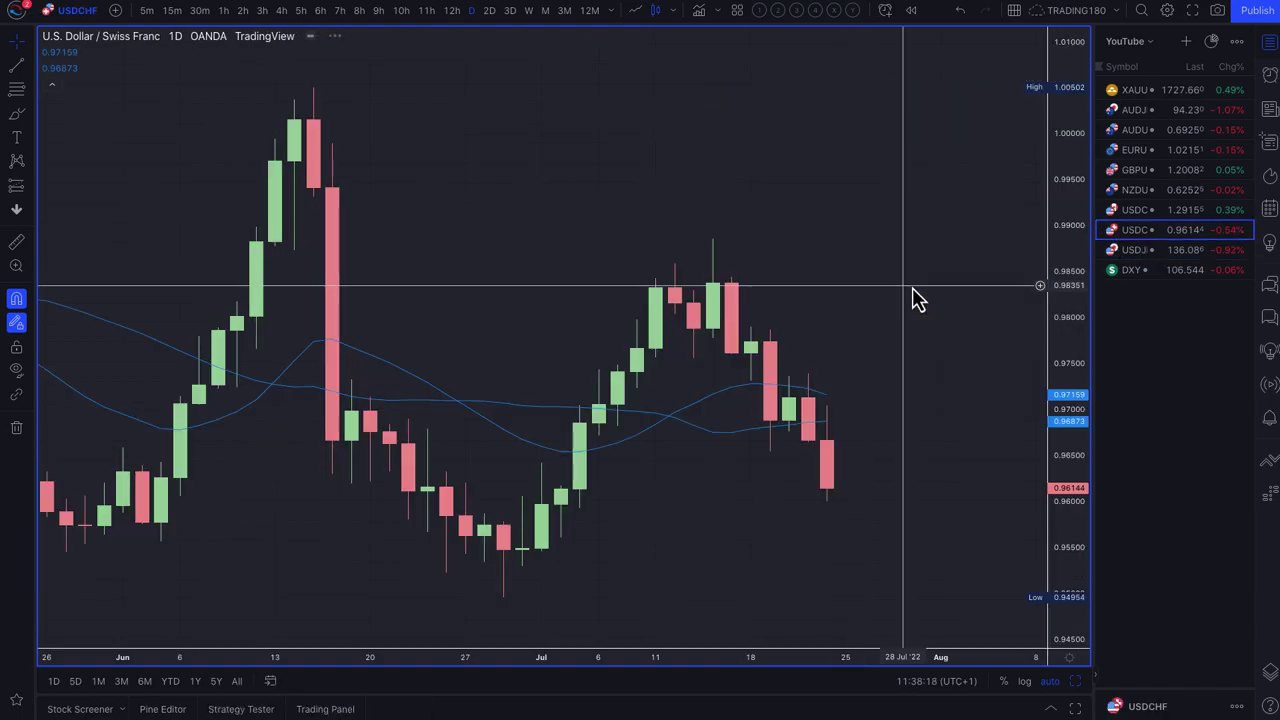
scroll(751, 441, down, 5)
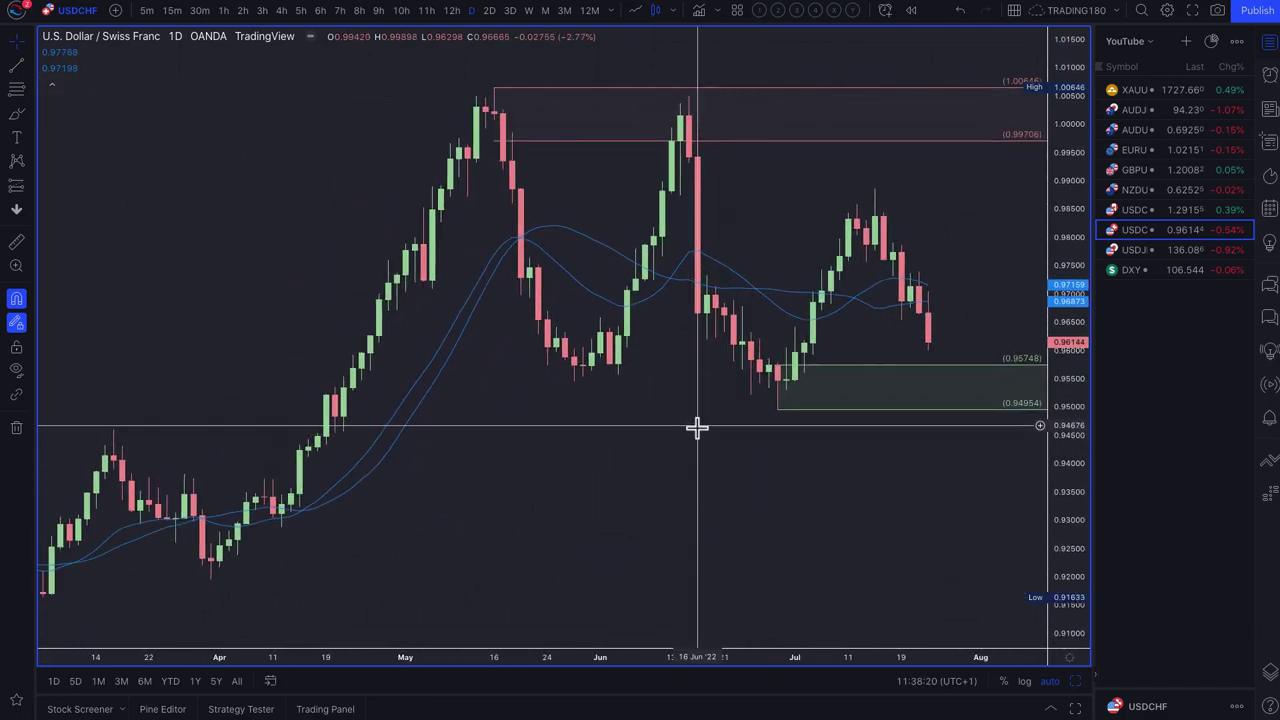
drag(520, 285, 420, 245)
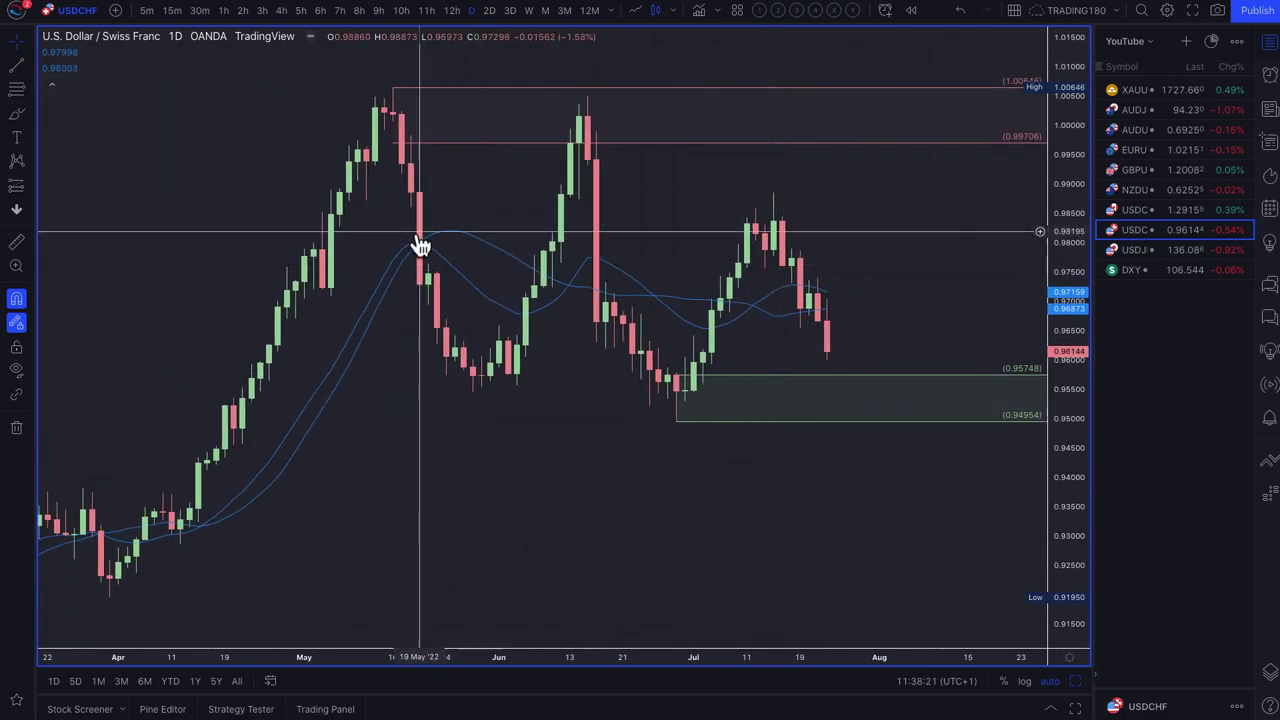
Circle USDCHF's late-June low with the brush and draw an arrow dipping into the 0.95748–0.94954 demand zone and turning up.
click(15, 116)
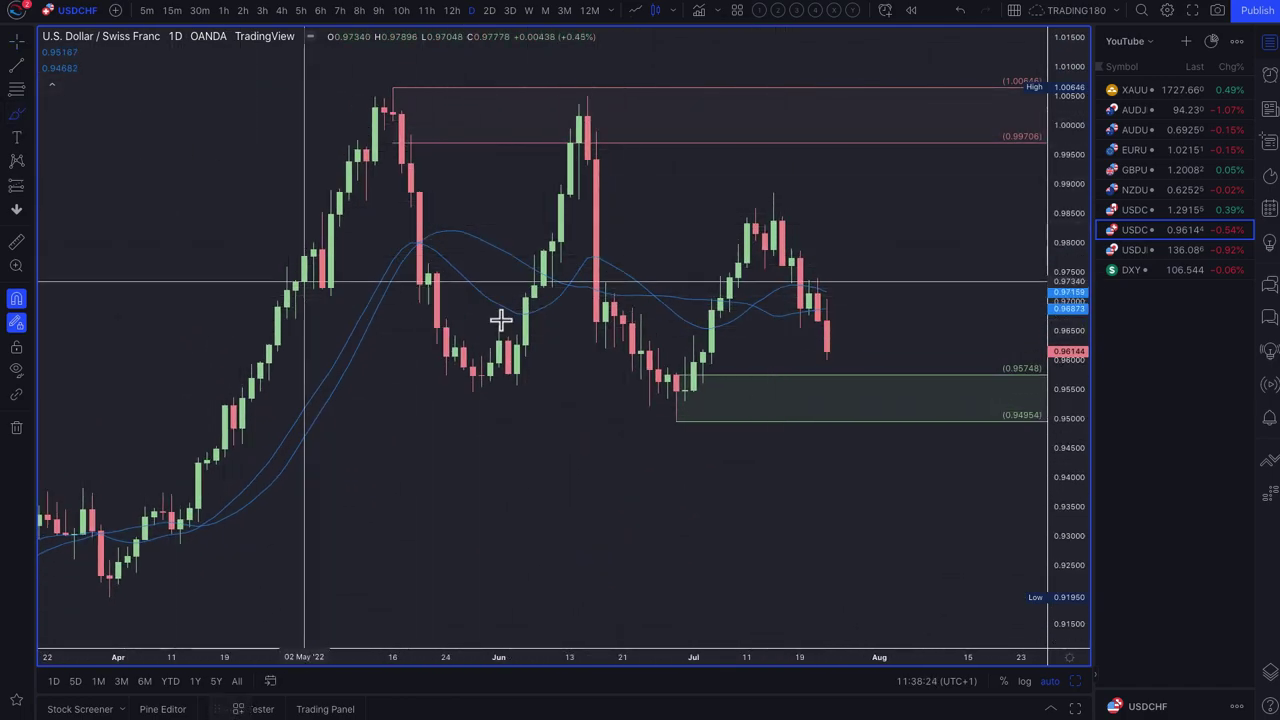
mouse_move(689, 394)
mouse_down()
mouse_move(670, 386)
mouse_move(651, 416)
mouse_move(666, 429)
mouse_move(691, 397)
mouse_up()
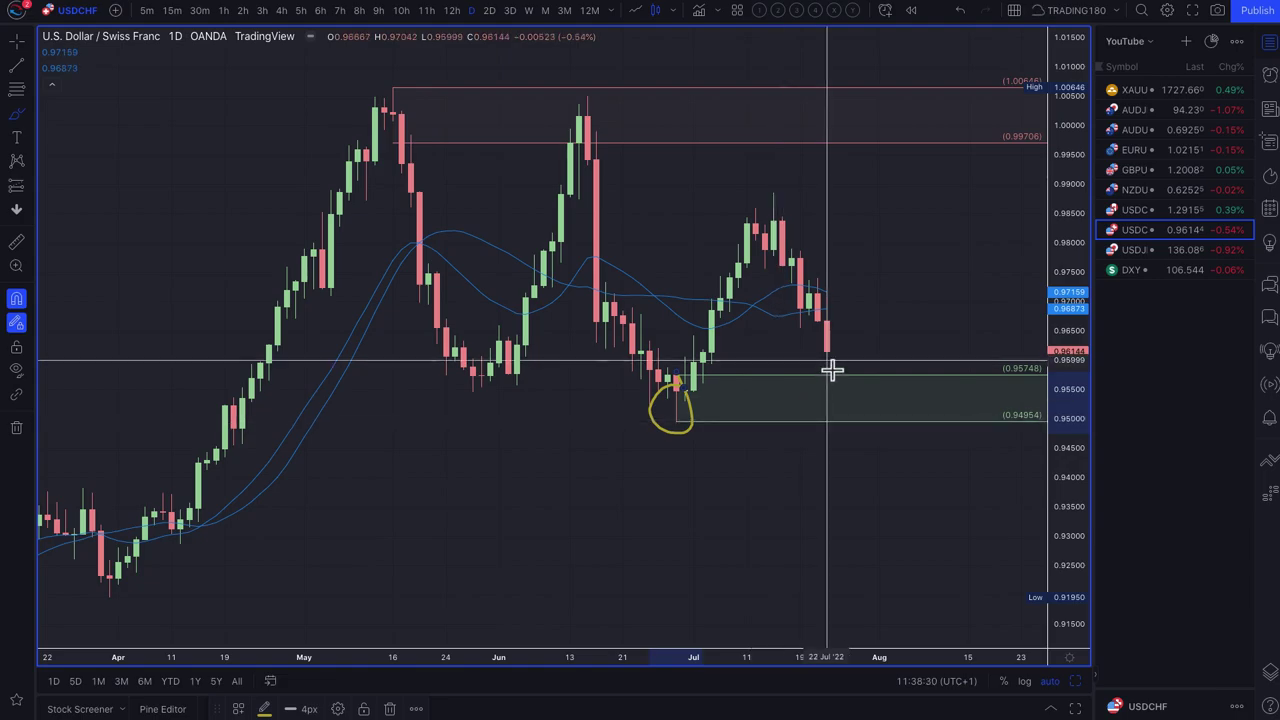
mouse_move(828, 352)
mouse_down()
mouse_move(840, 420)
mouse_move(913, 365)
mouse_move(914, 397)
mouse_up()
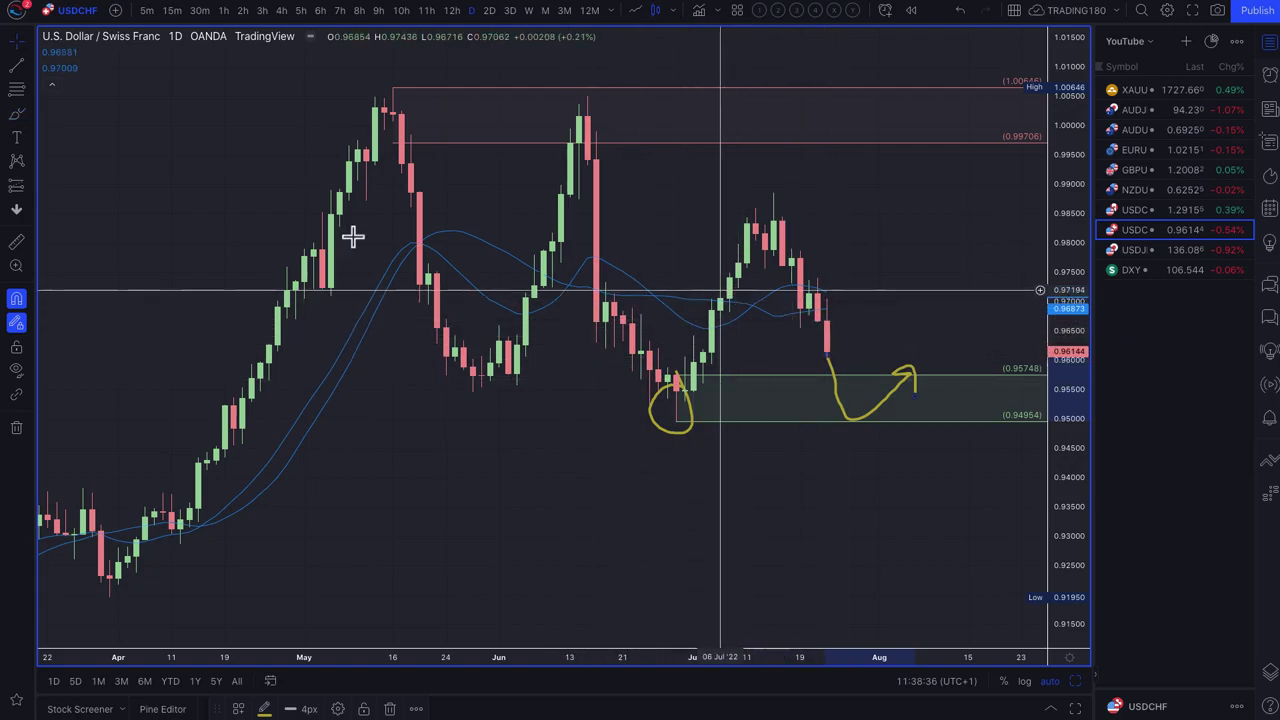
Mark two USDCHF supply zones above the latest candle, at 0.97394–0.96884 and 0.98859–0.97615.
click(16, 91)
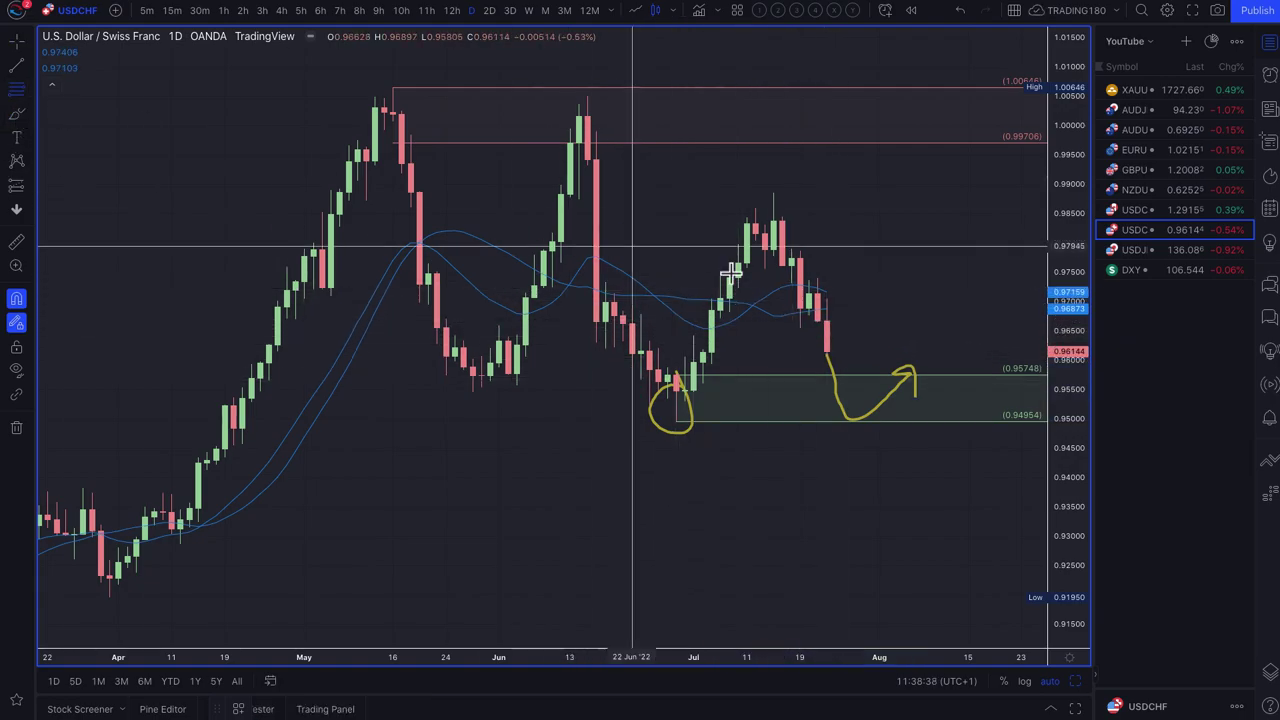
click(809, 313)
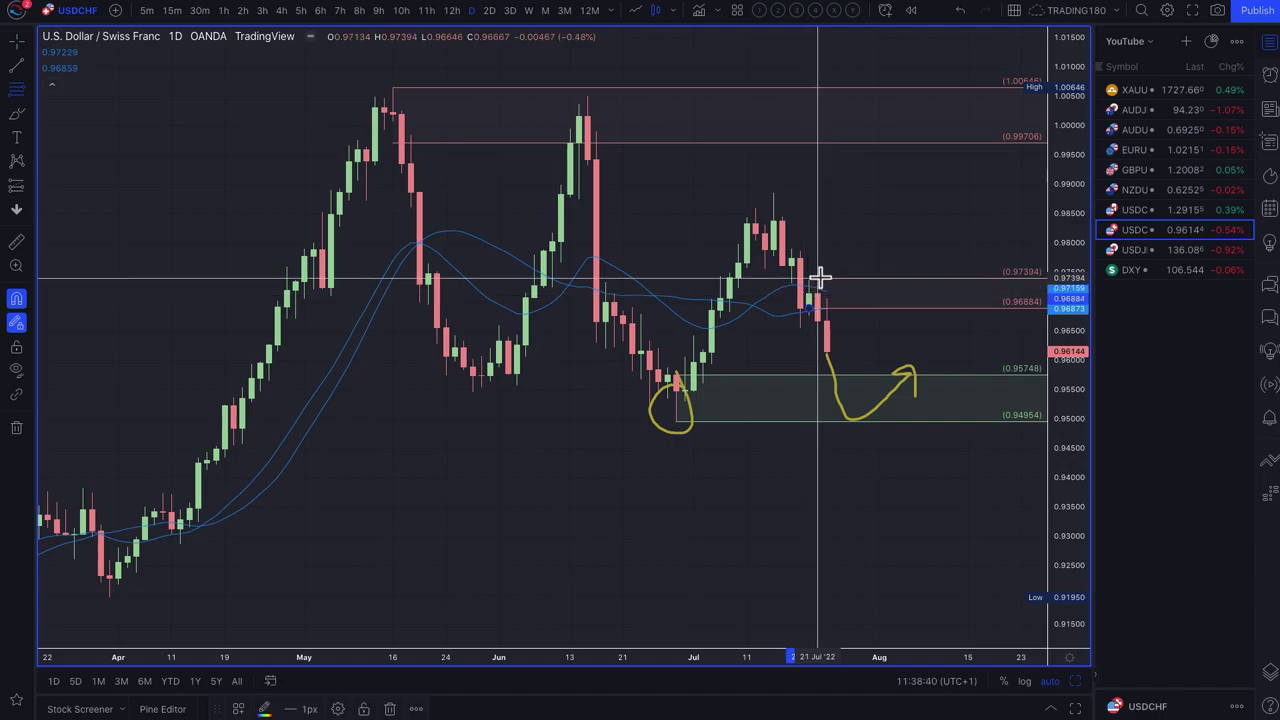
click(819, 278)
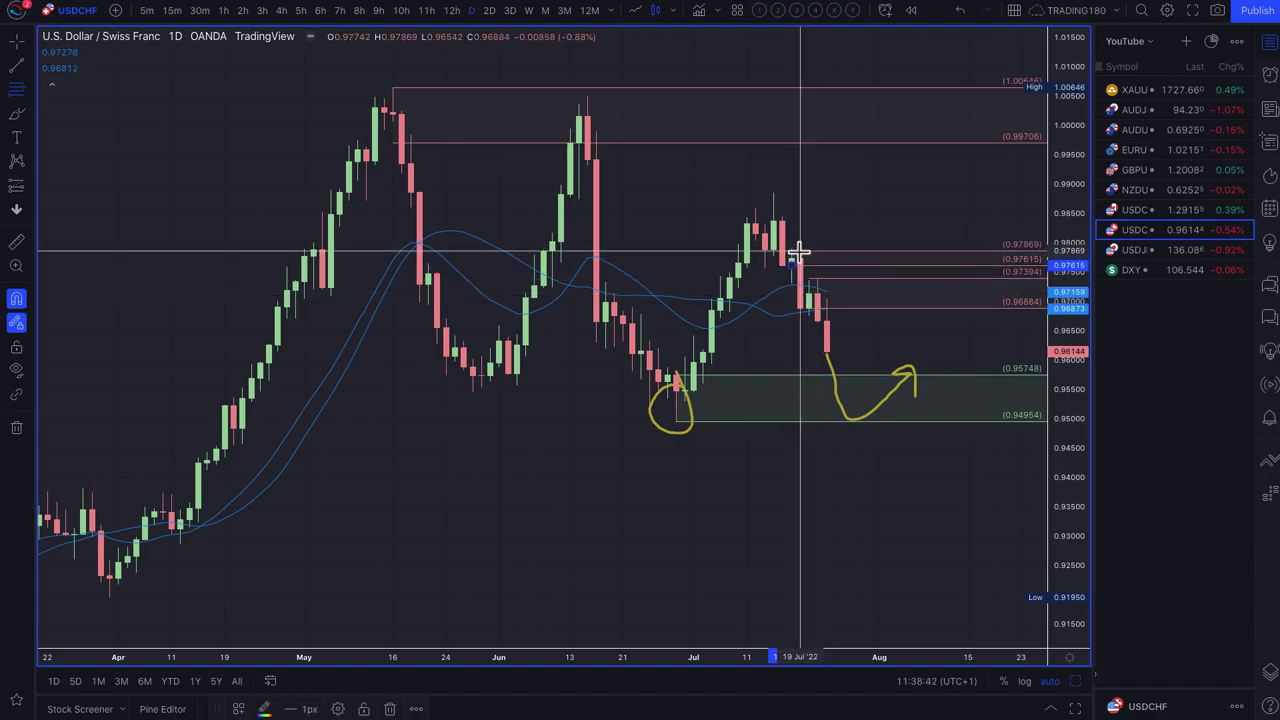
click(769, 193)
scroll(634, 223, up, 2)
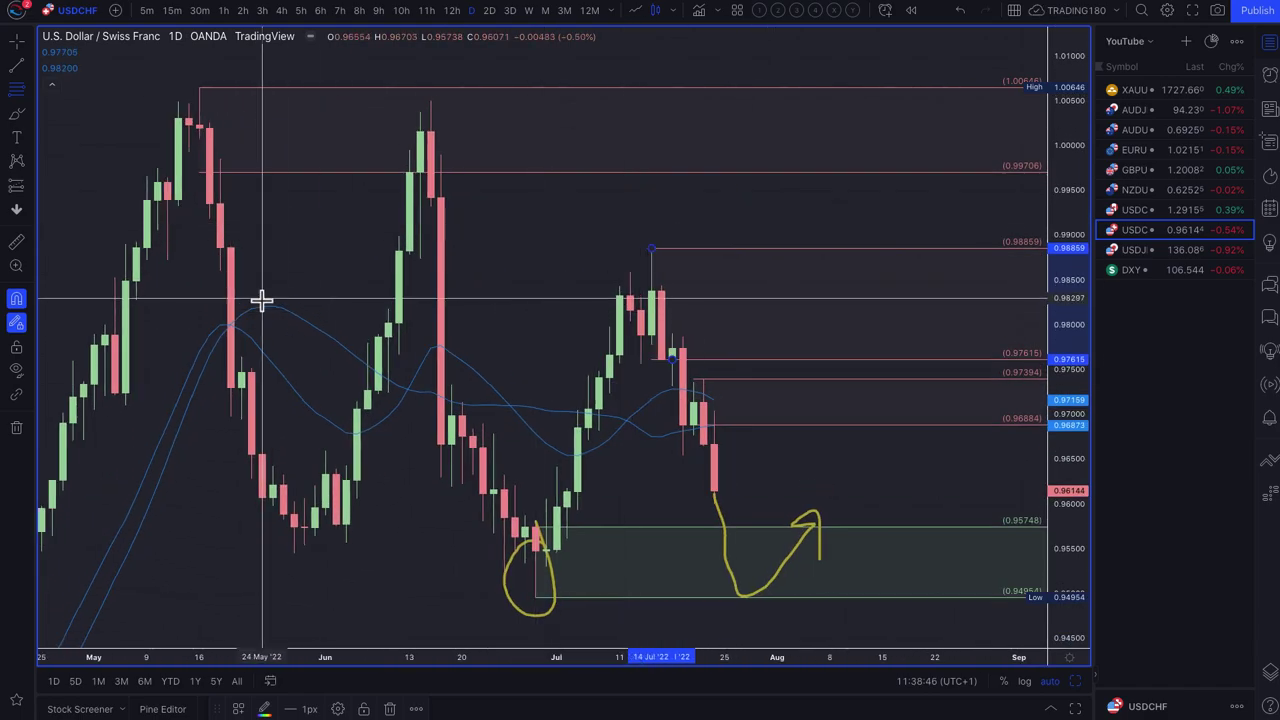
Circle the 0.97394–0.96884 supply zone with the brush, ahead of the latest USDCHF candle.
click(16, 114)
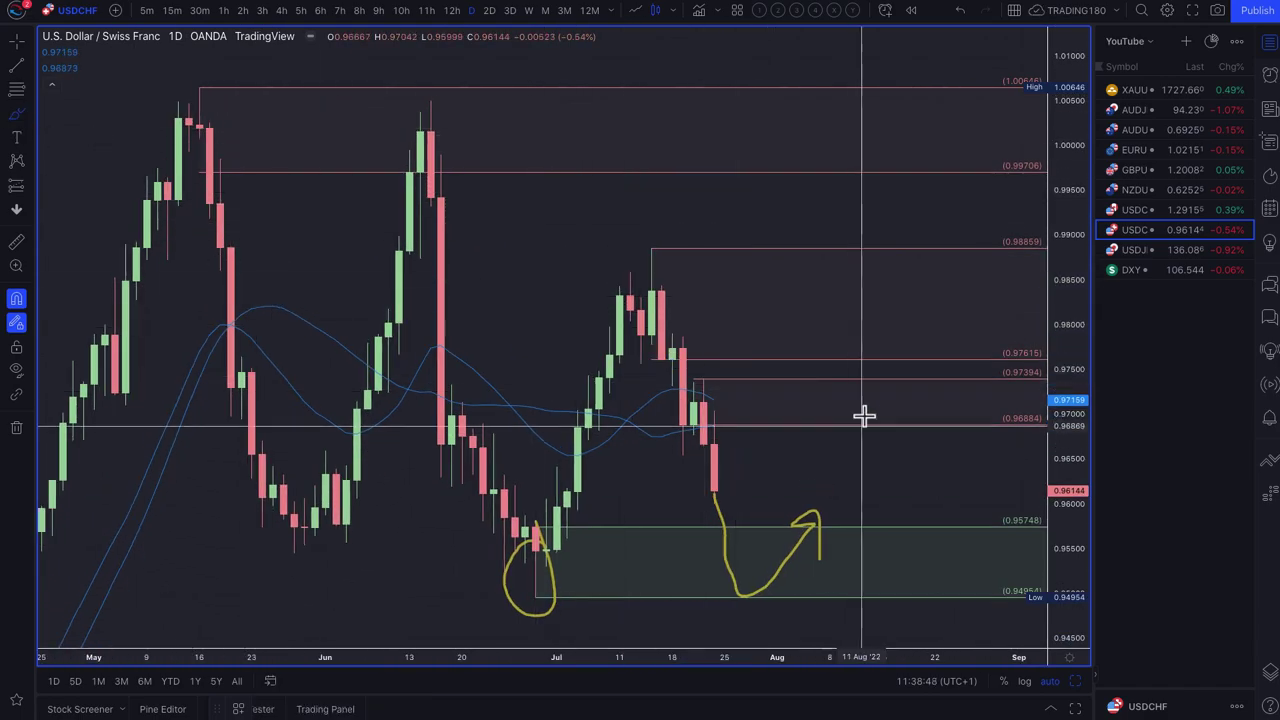
mouse_move(830, 393)
mouse_down()
mouse_move(886, 423)
mouse_move(858, 382)
mouse_up()
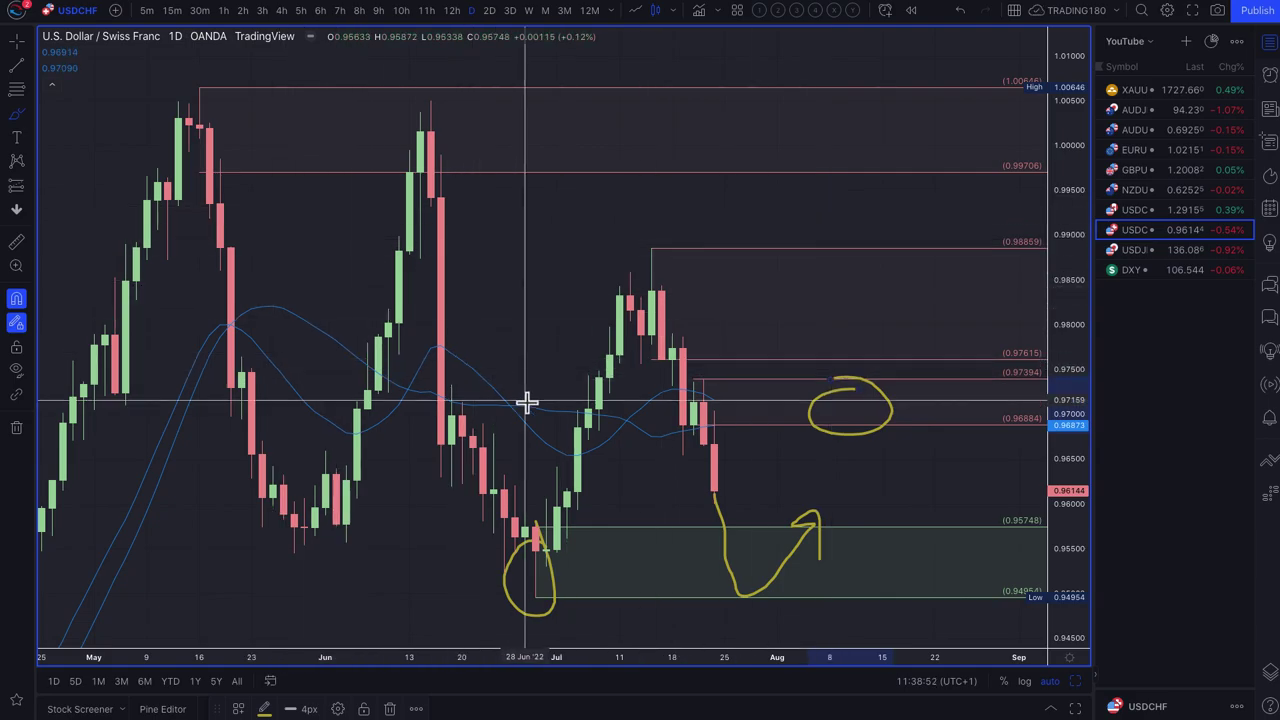
scroll(849, 480, down, 3)
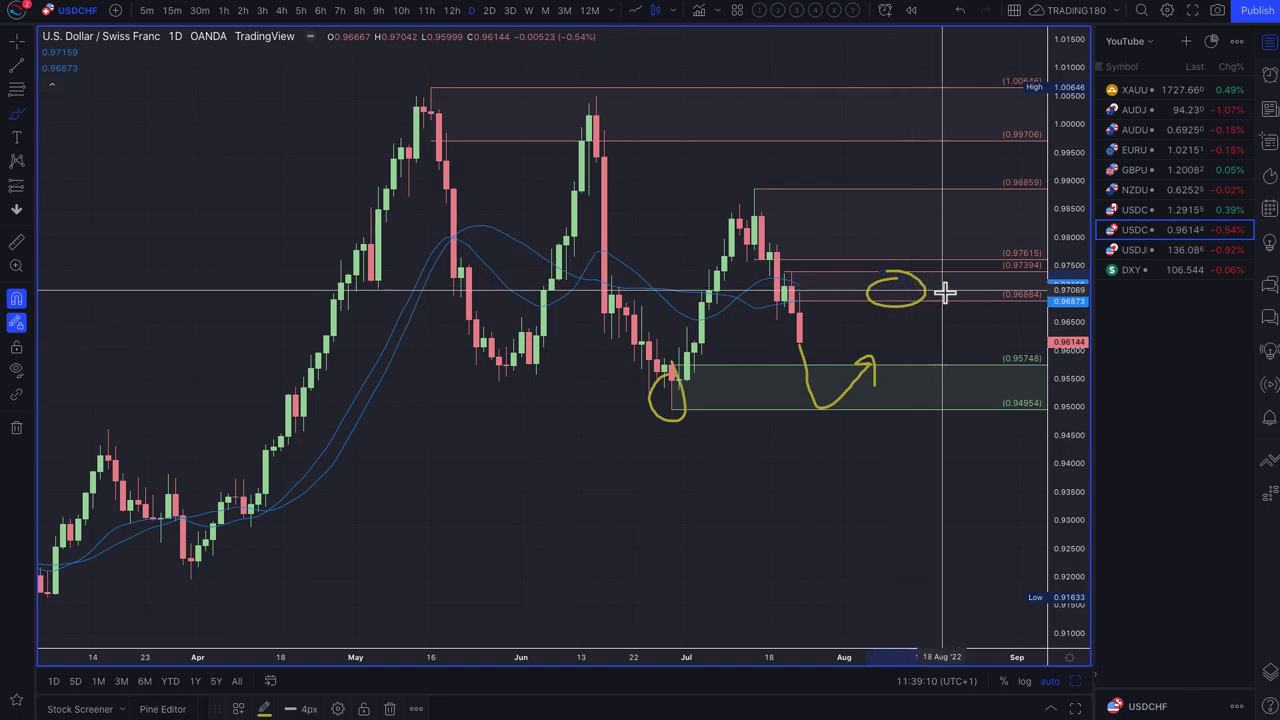
Switch to USDCAD and replace the demand zone topped at 1.30232 with a 1.32236–1.29794 supply zone from the mid-July high.
click(1136, 211)
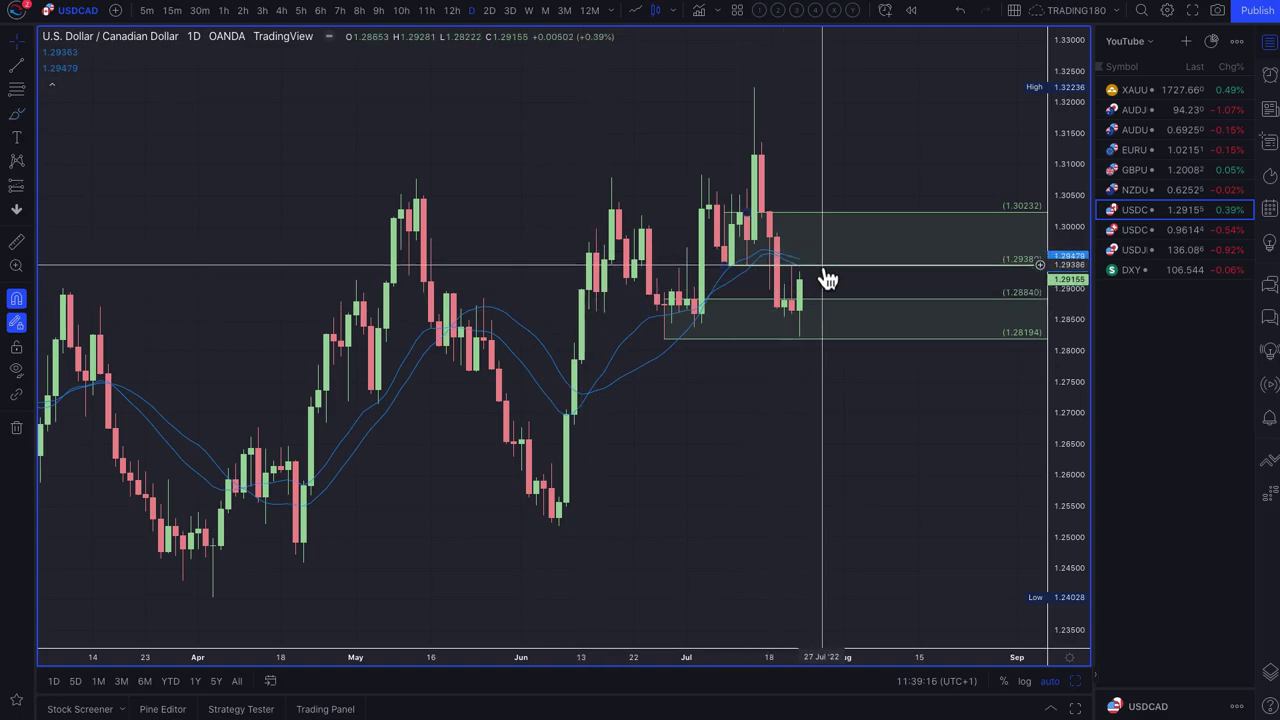
key(Delete)
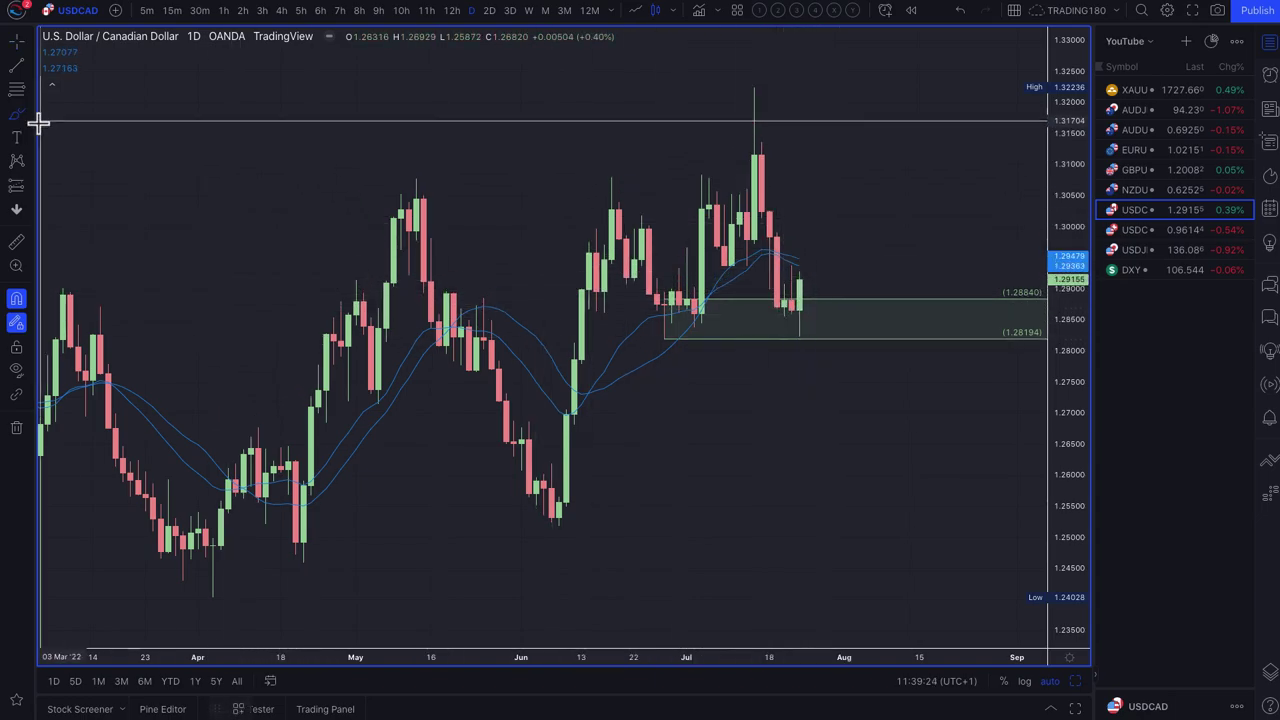
click(16, 92)
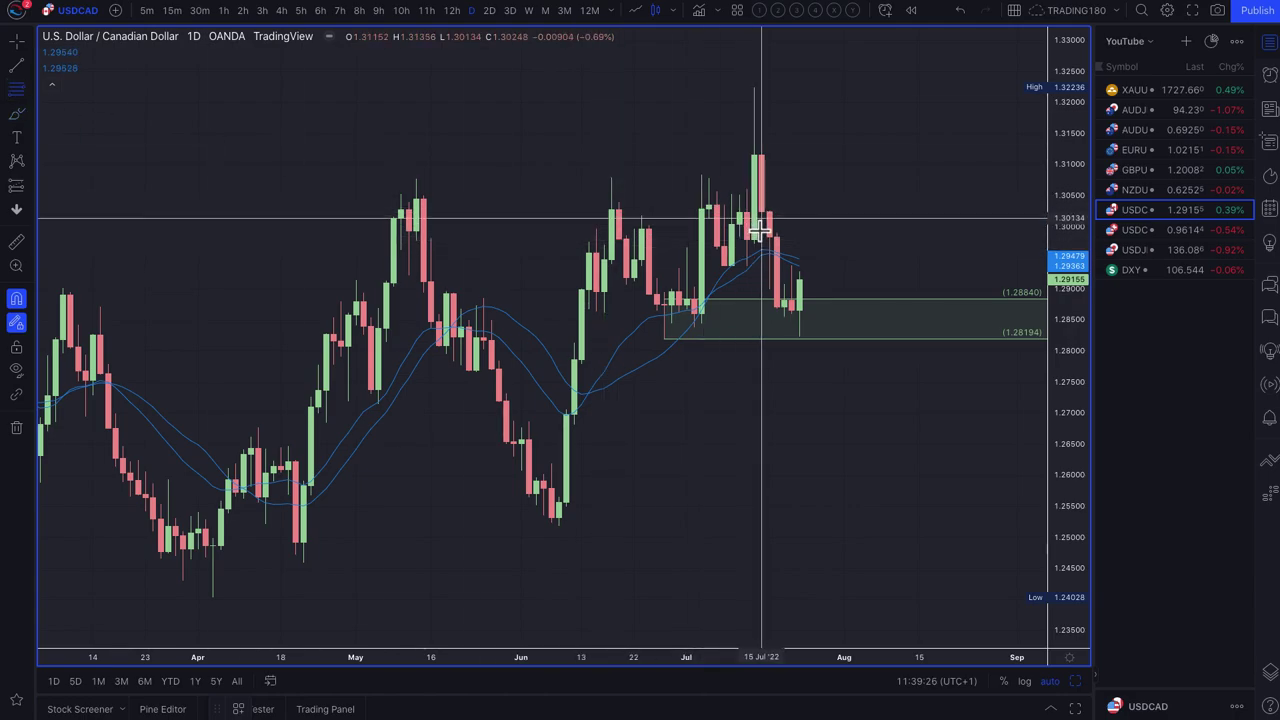
click(755, 99)
scroll(250, 128, down, 2)
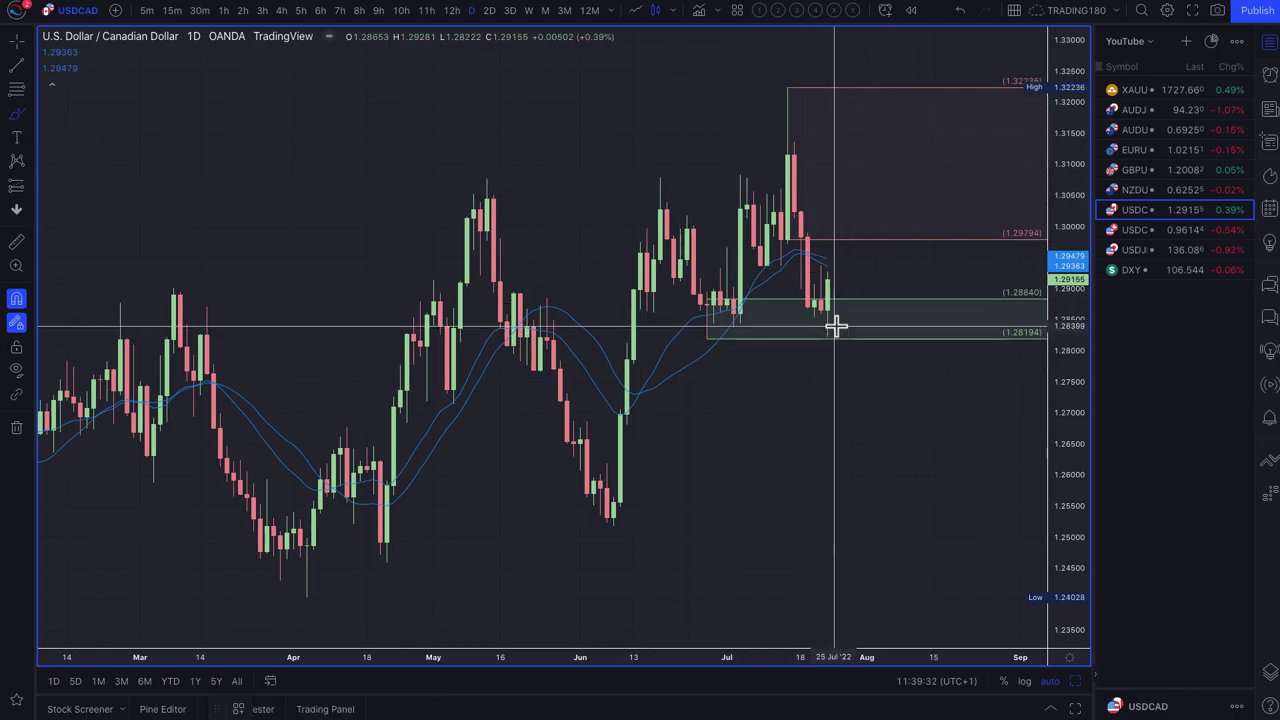
Brush a circle with a rising arrow at USDCAD's 1.28840–1.28194 demand zone, and a circle with a falling arrow near 1.32236.
mouse_move(832, 312)
mouse_down()
mouse_move(766, 334)
mouse_move(825, 306)
mouse_move(906, 223)
mouse_move(896, 266)
mouse_up()
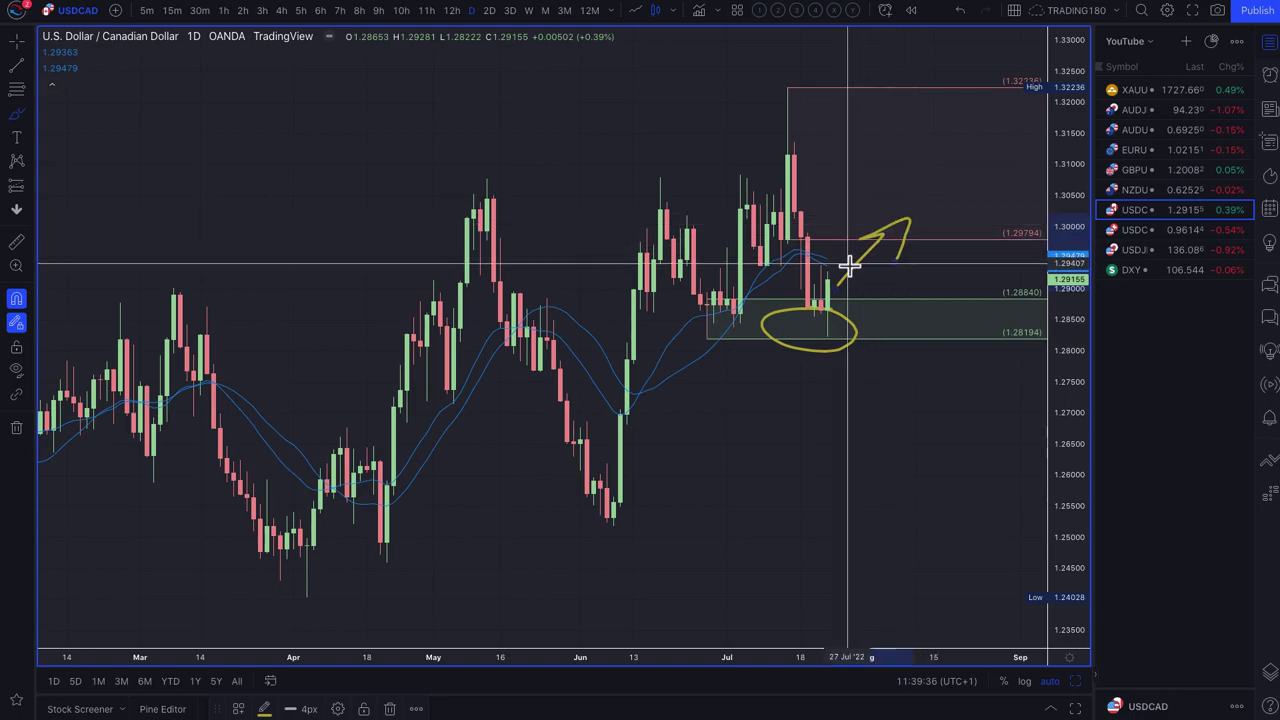
scroll(830, 193, down, 4)
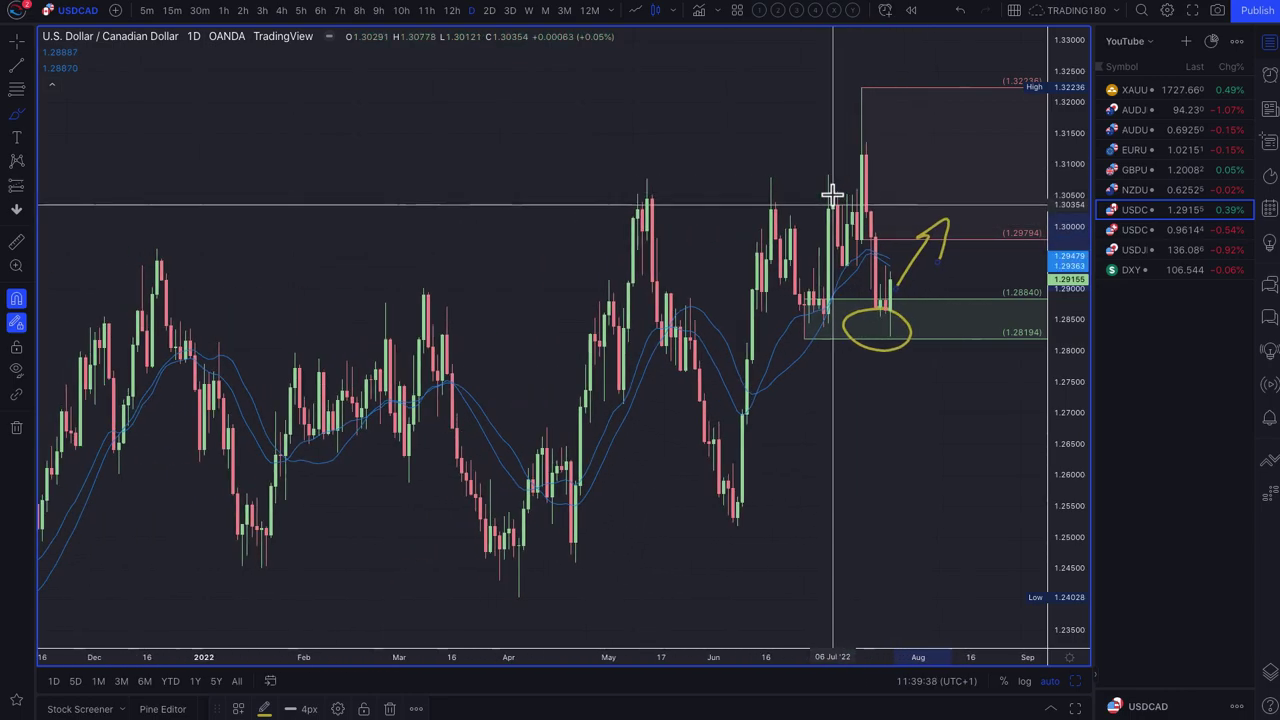
scroll(830, 193, up, 3)
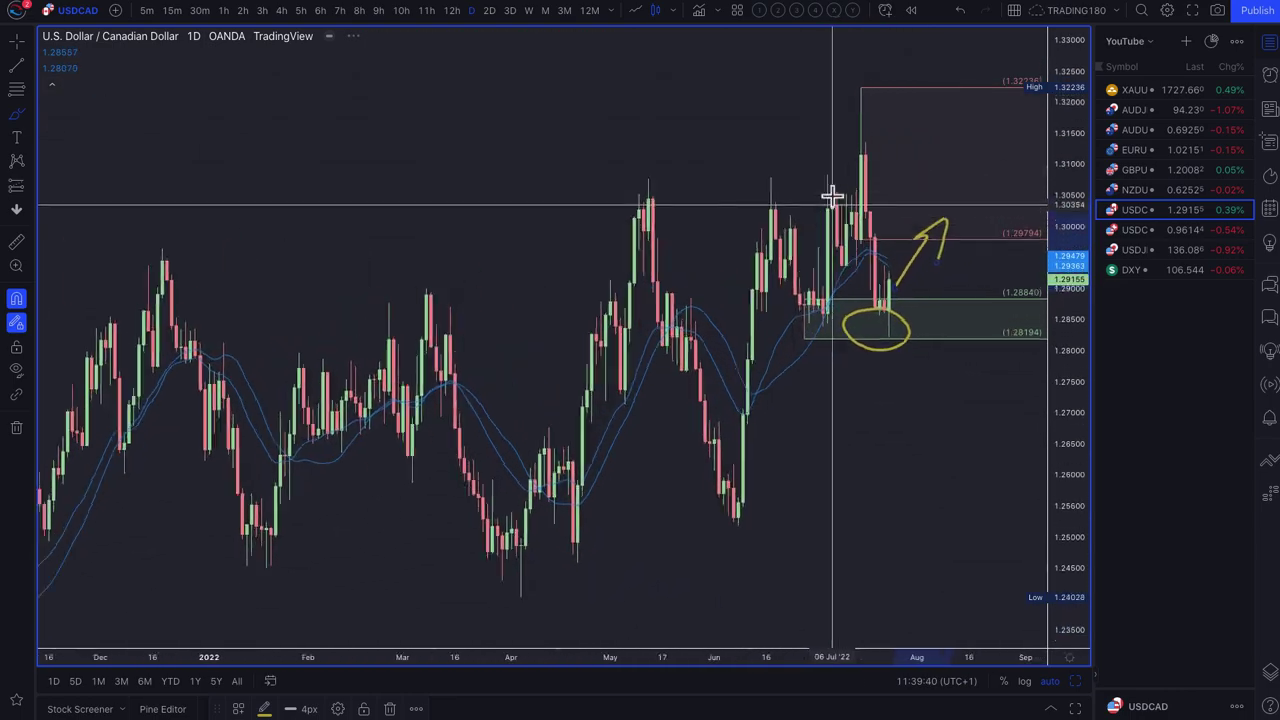
scroll(1000, 180, up, 2)
mouse_move(848, 91)
mouse_down()
mouse_move(820, 109)
mouse_move(886, 100)
mouse_move(852, 86)
mouse_move(943, 194)
mouse_move(910, 182)
mouse_up()
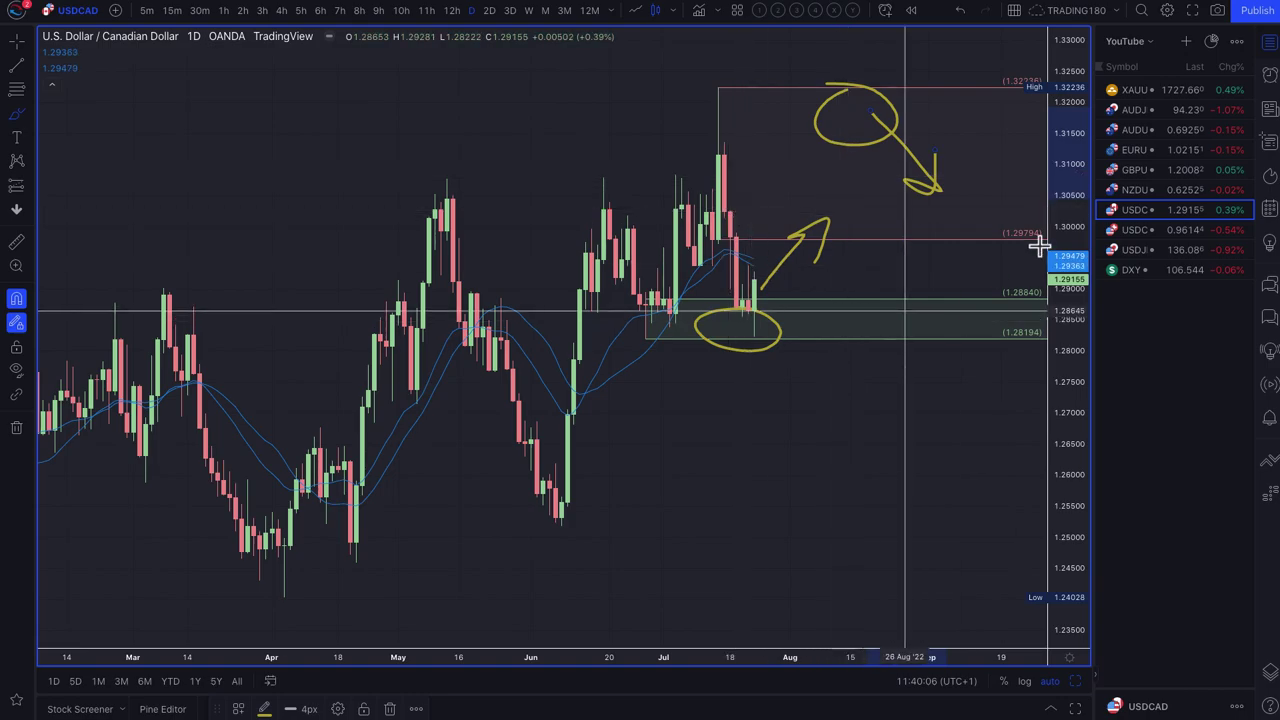
Switch the chart to NZDUSD and delete the 0.62544–0.61774 supply zone.
click(1151, 194)
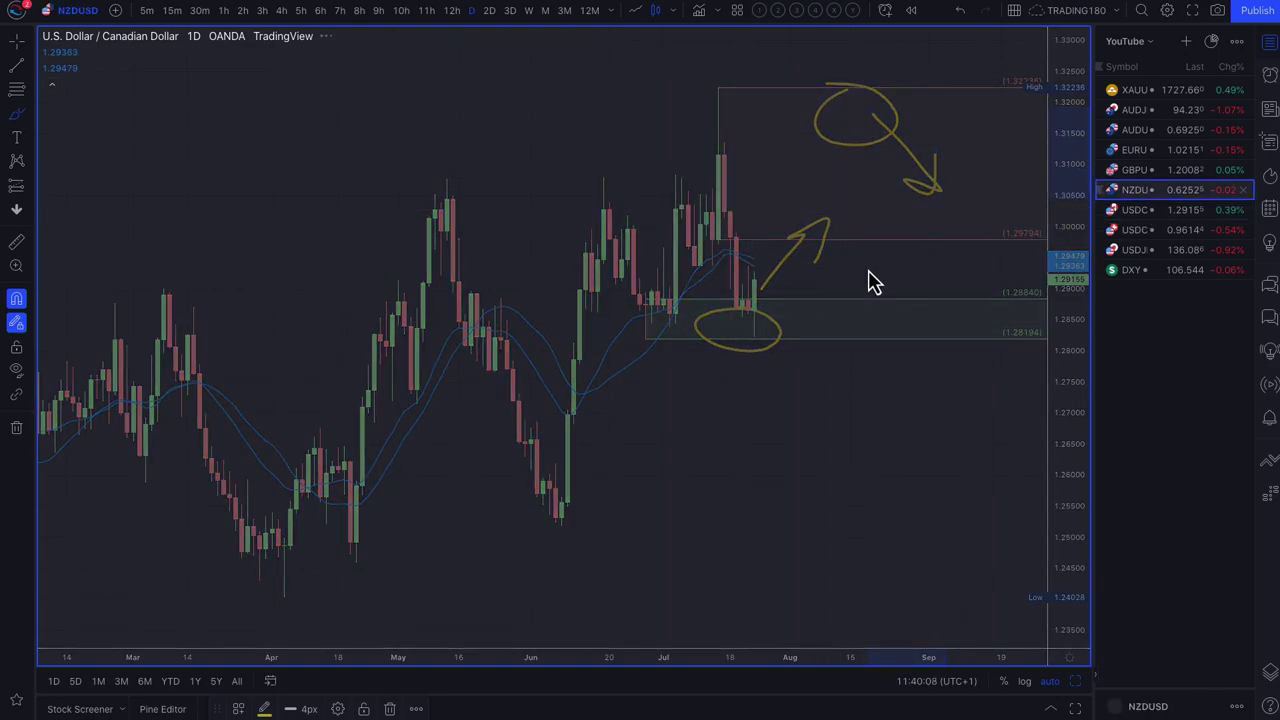
scroll(635, 450, up, 2)
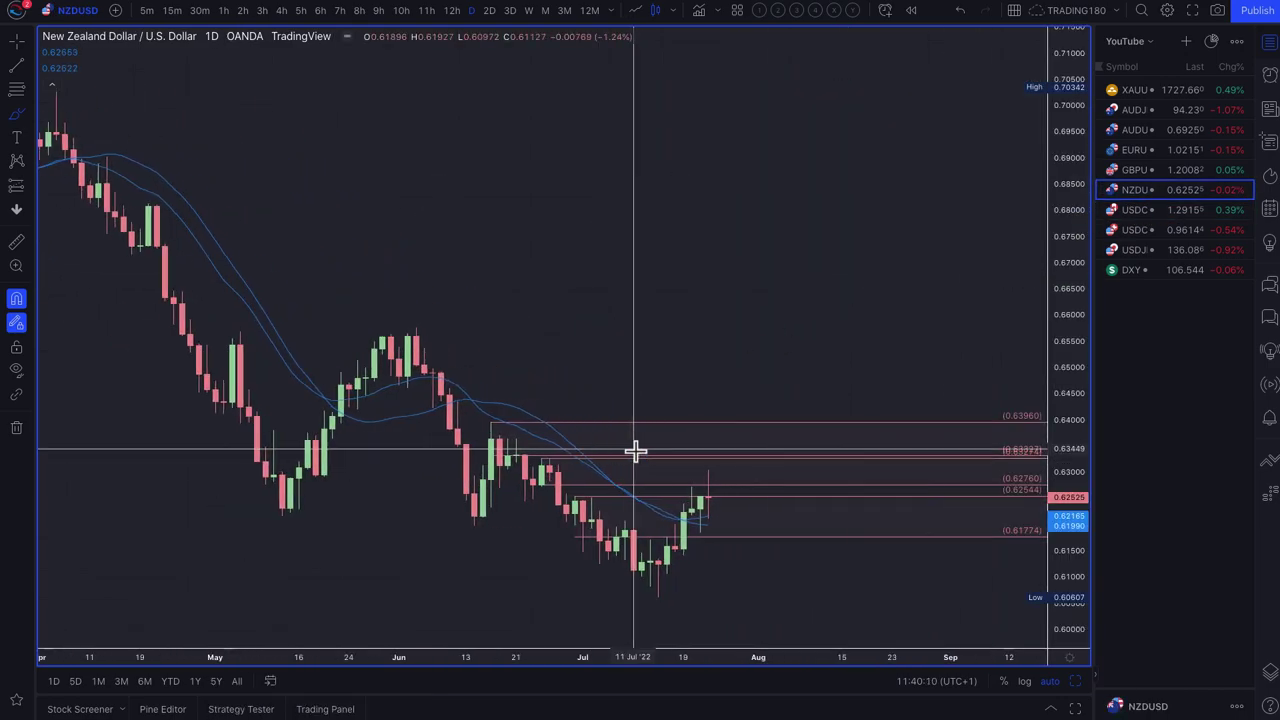
scroll(635, 450, up, 2)
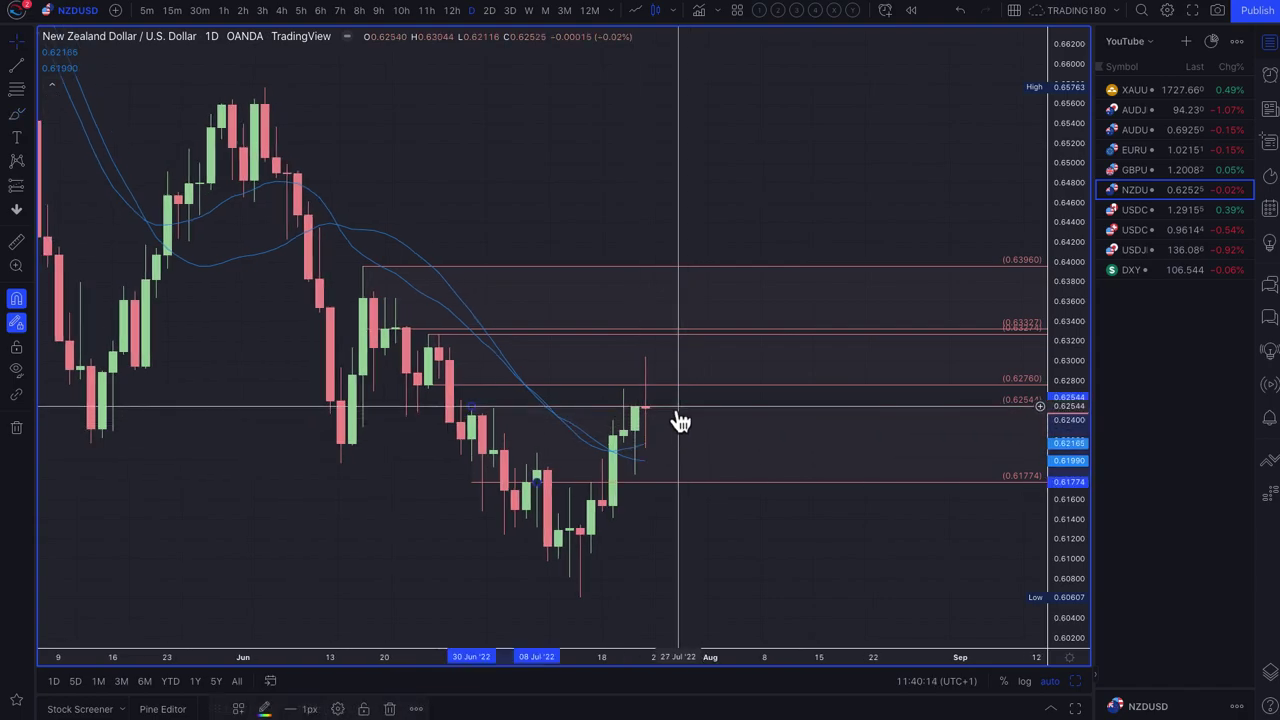
key(Delete)
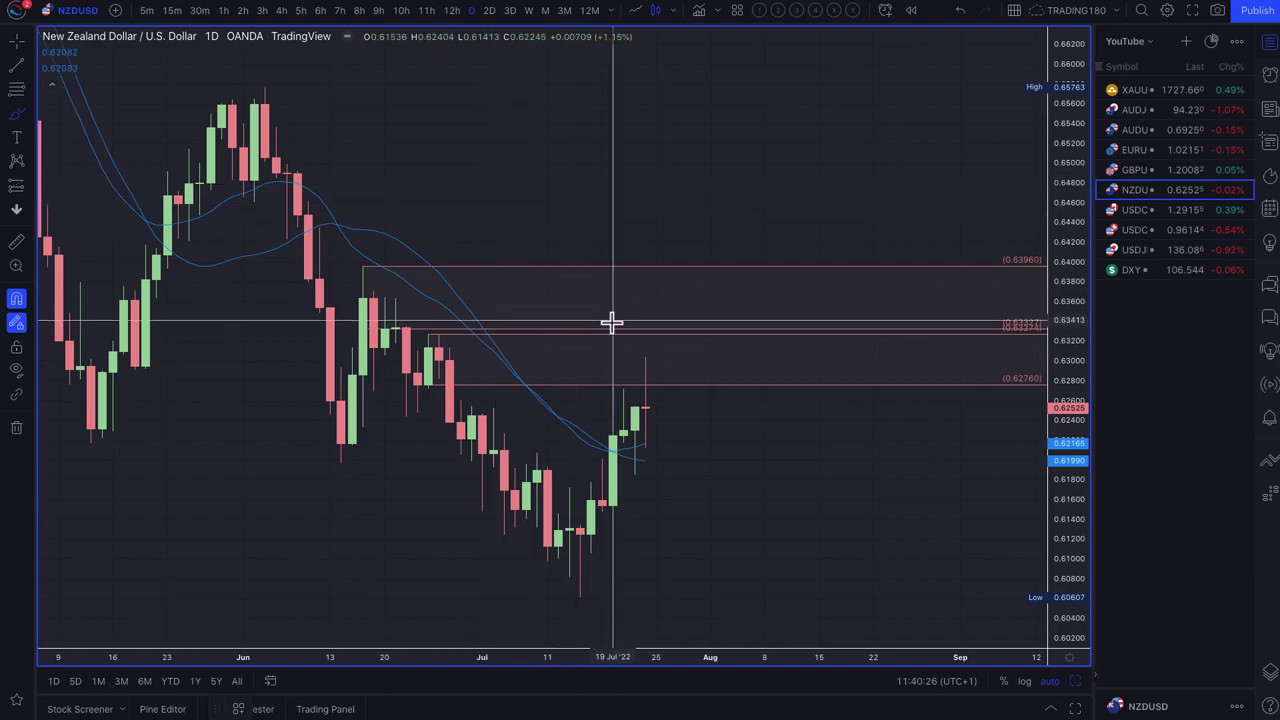
Brush falling arrows from the NZDUSD supply zones above 0.62760 and below 0.63960, and circle both starting areas.
mouse_move(658, 364)
mouse_down()
mouse_move(714, 471)
mouse_move(755, 463)
mouse_up()
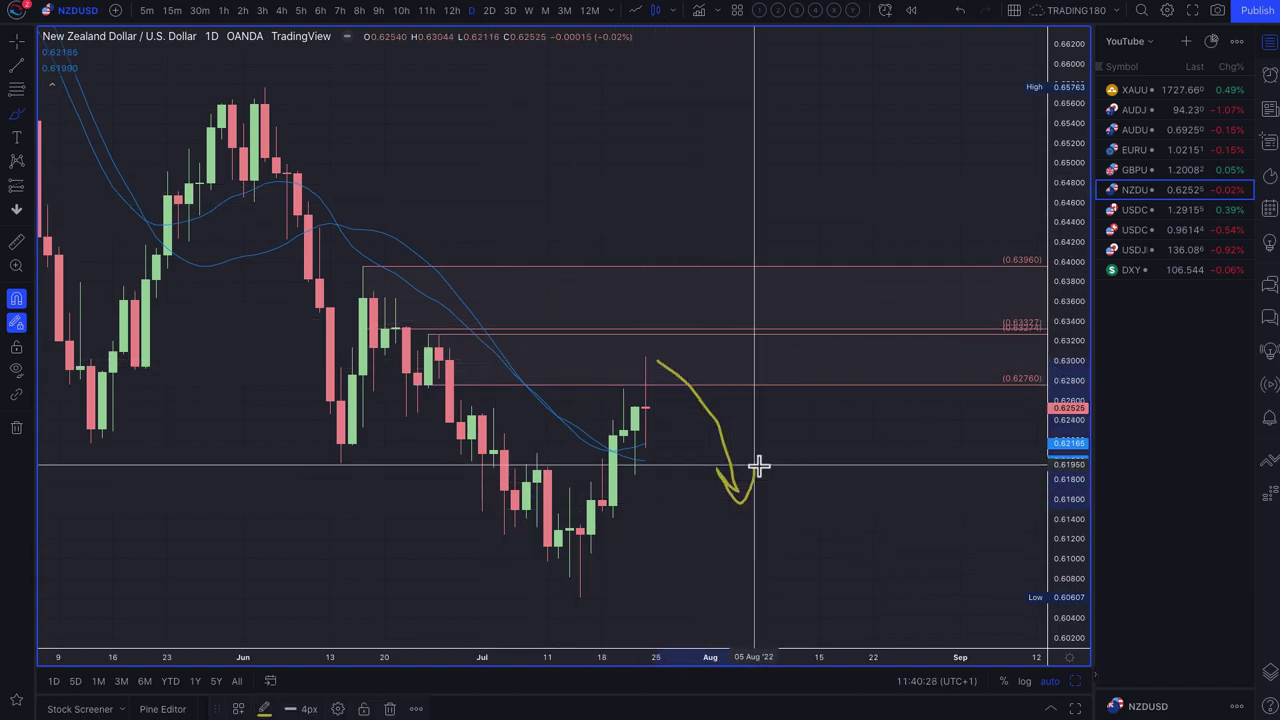
mouse_move(668, 303)
mouse_down()
mouse_move(791, 457)
mouse_move(808, 432)
mouse_up()
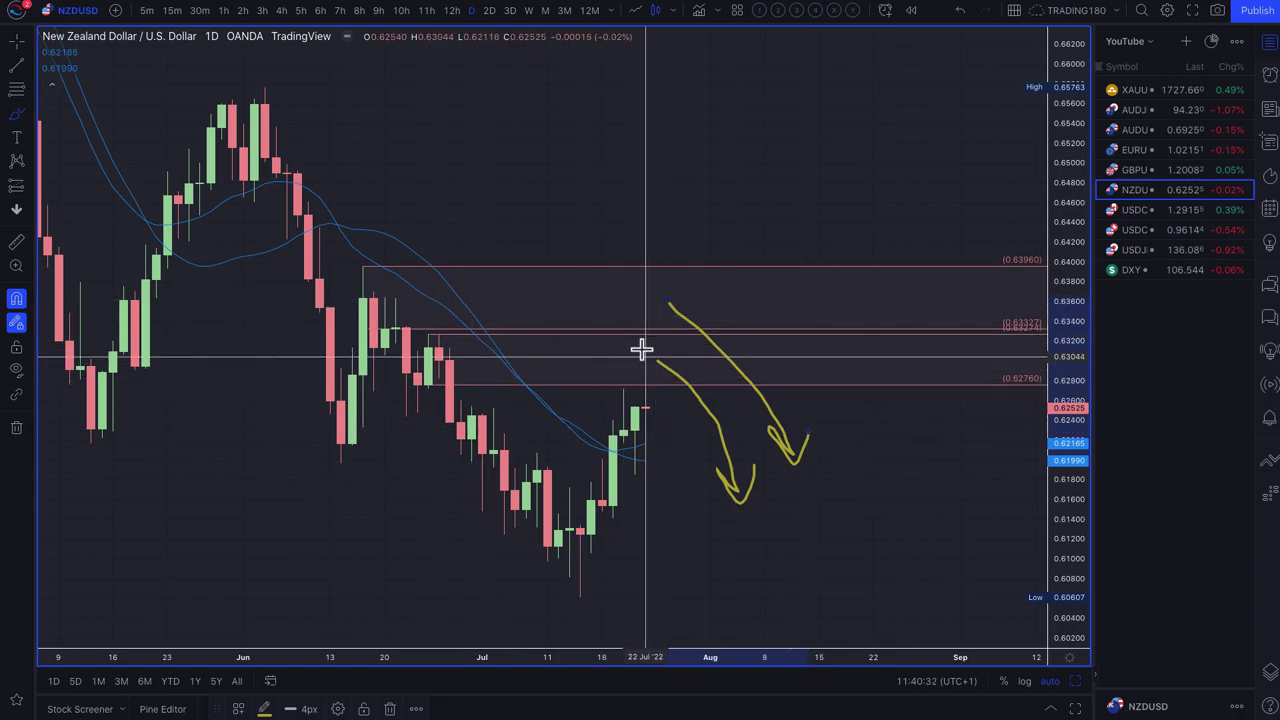
mouse_move(648, 338)
mouse_down()
mouse_move(614, 357)
mouse_move(660, 345)
mouse_up()
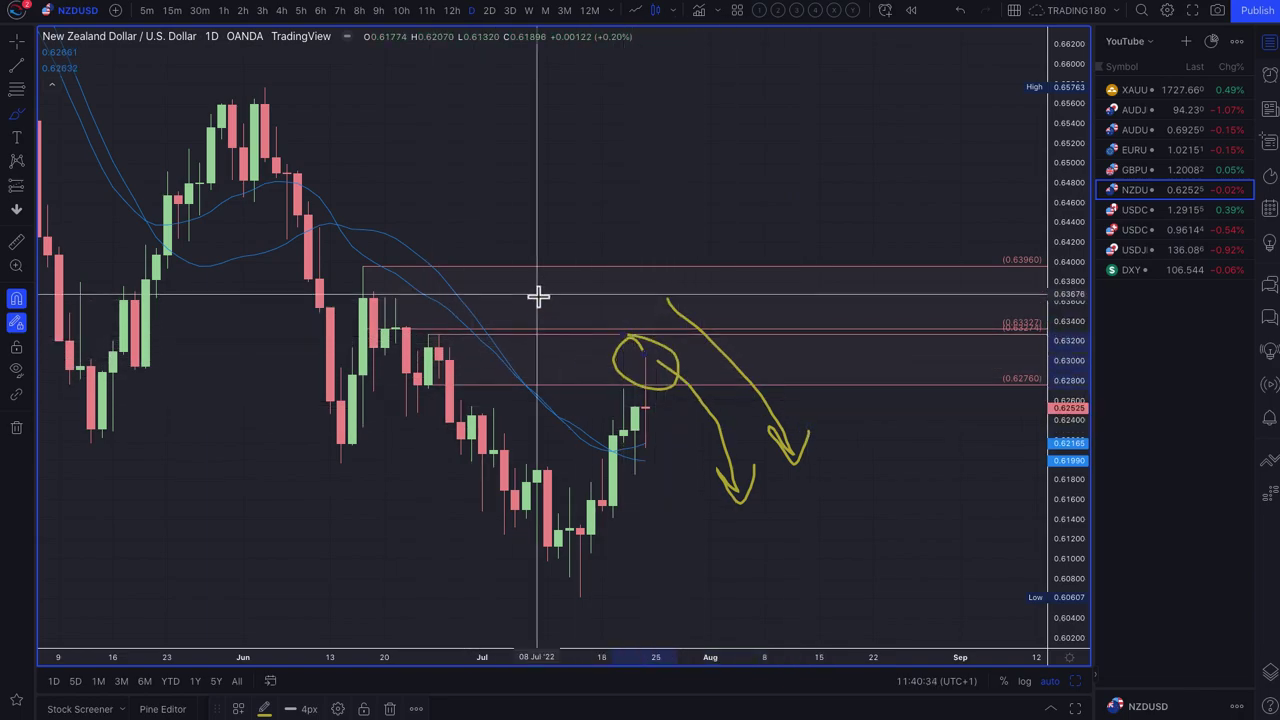
drag(629, 283, 655, 276)
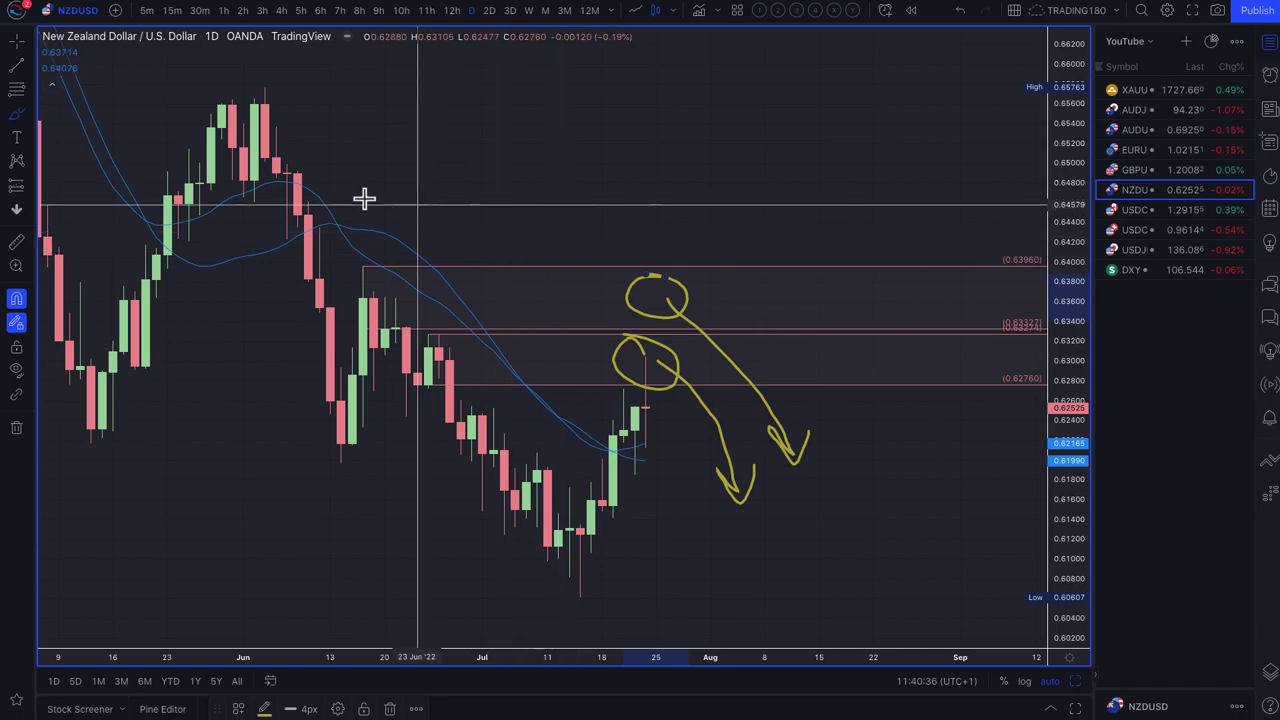
Circle NZDUSD's mid-June swing high at 0.63960 and its mid-July low at 0.60607 with the brush.
scroll(443, 311, down, 3)
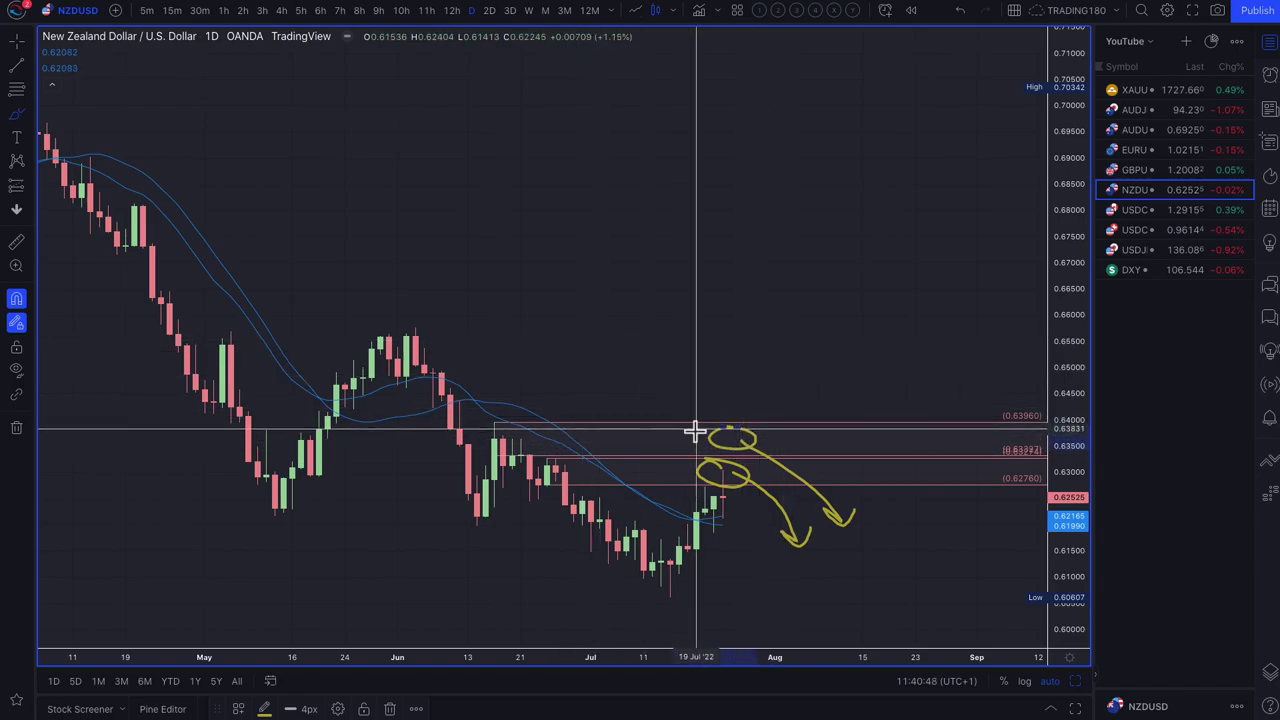
scroll(730, 405, up, 2)
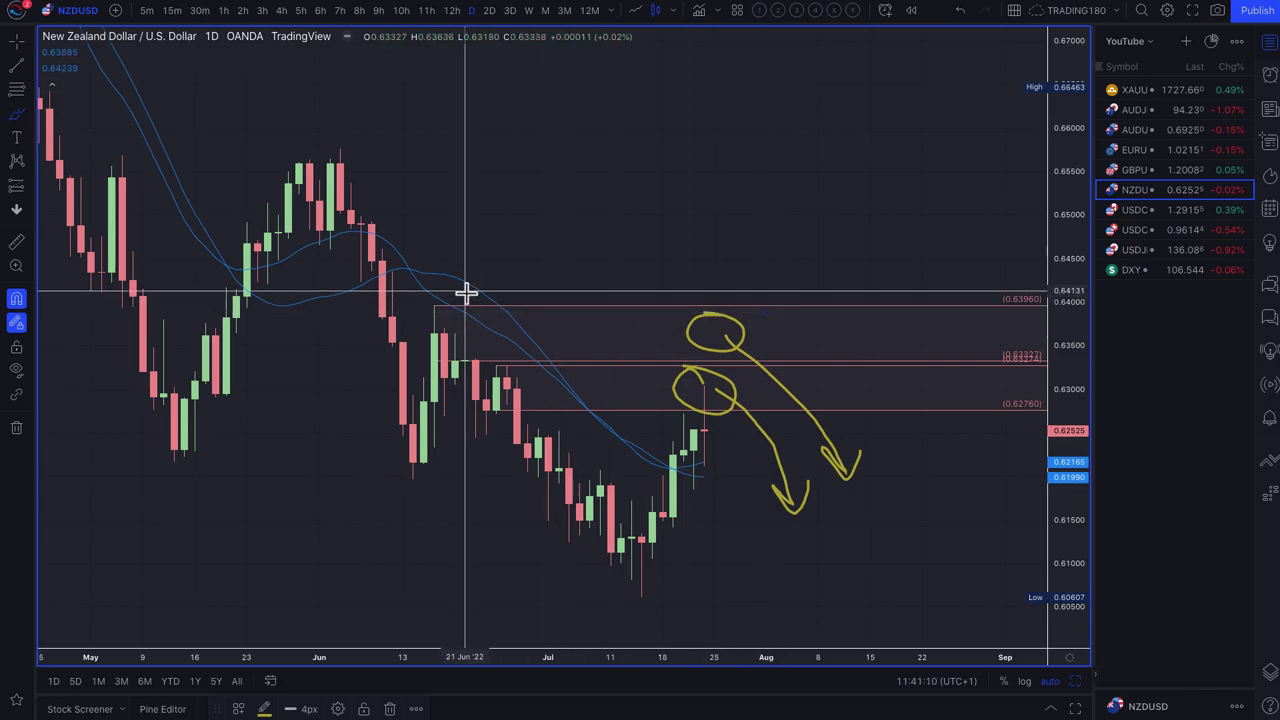
drag(416, 296, 471, 317)
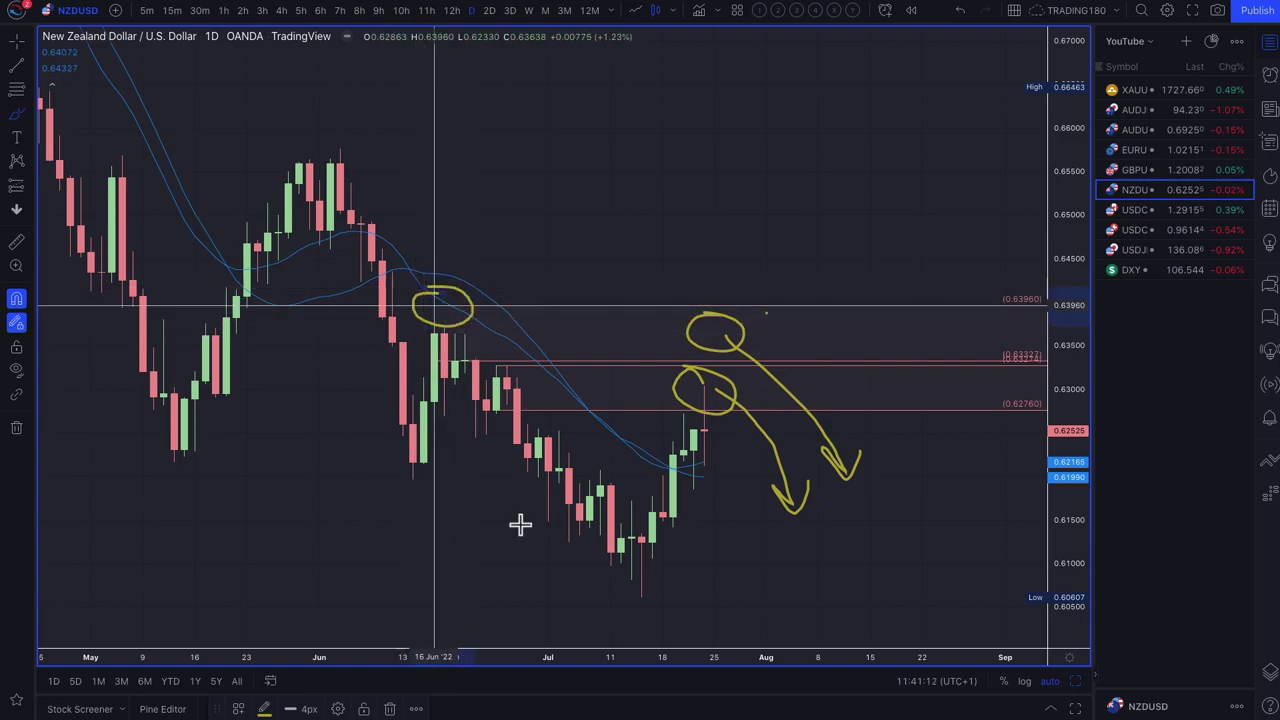
drag(632, 571, 686, 579)
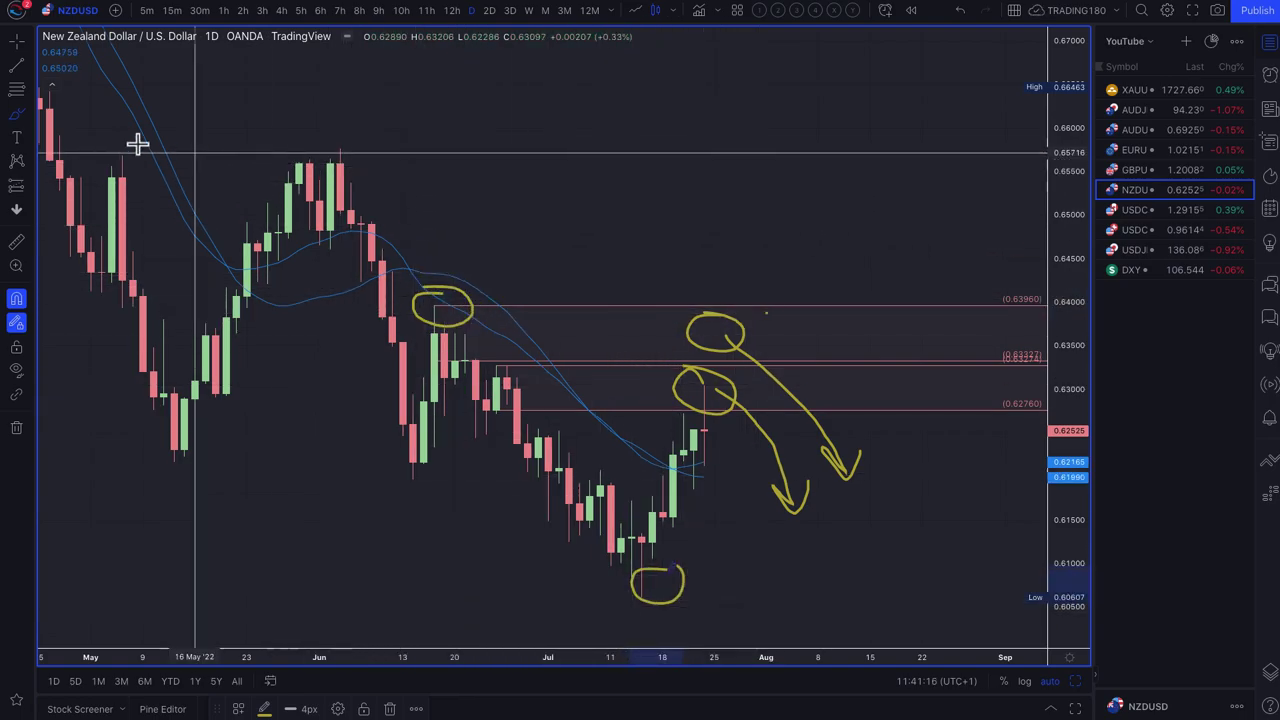
Mark a higher NZDUSD supply zone at 0.65763–0.64830 from the early-June high.
click(30, 92)
click(80, 76)
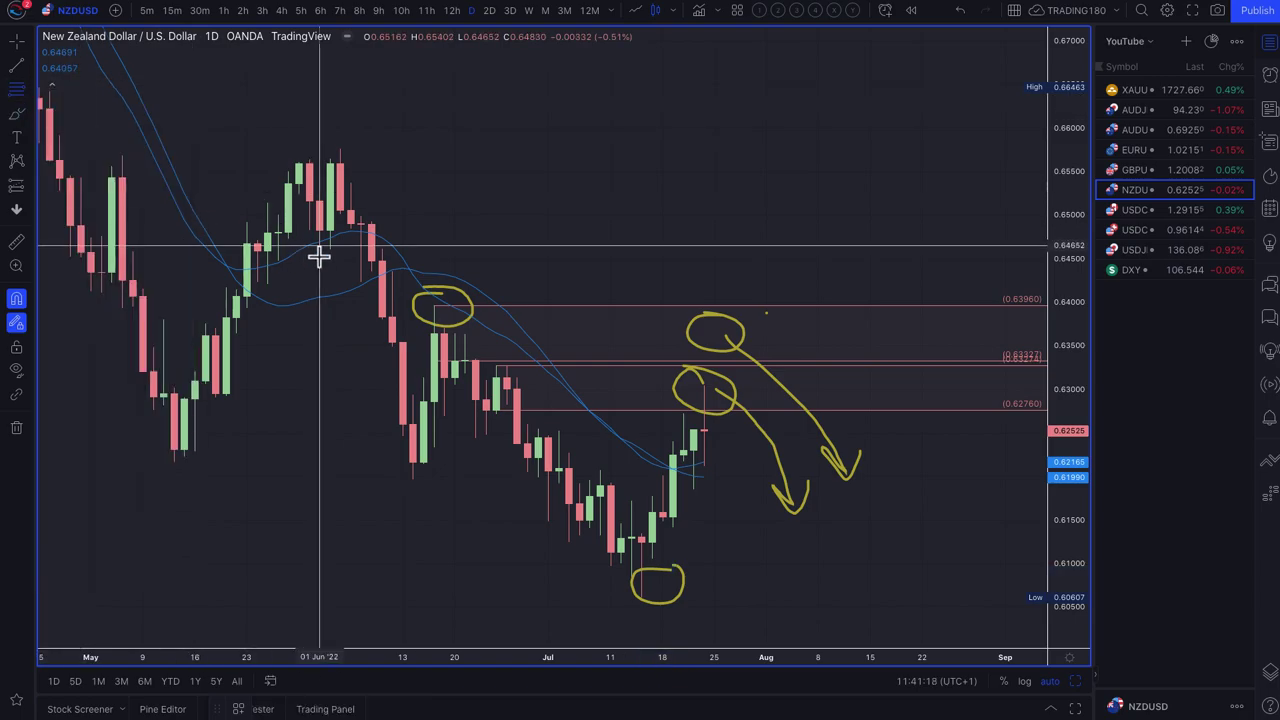
click(328, 236)
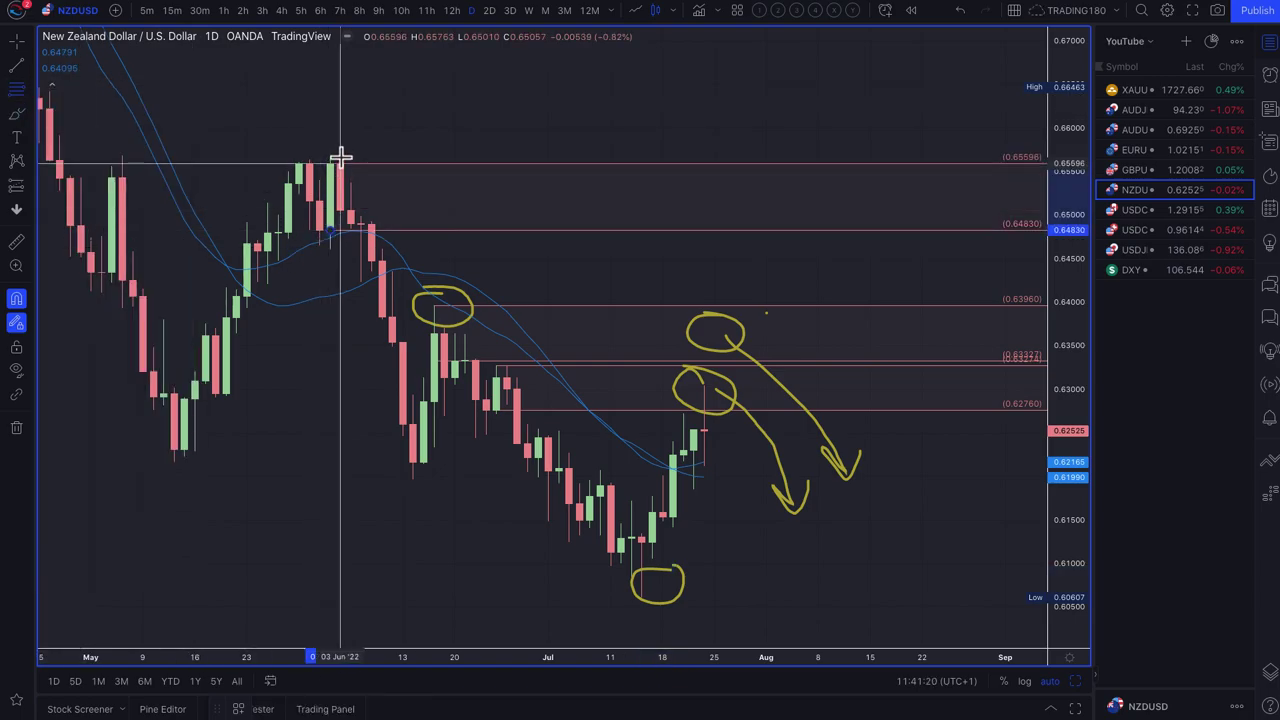
click(341, 150)
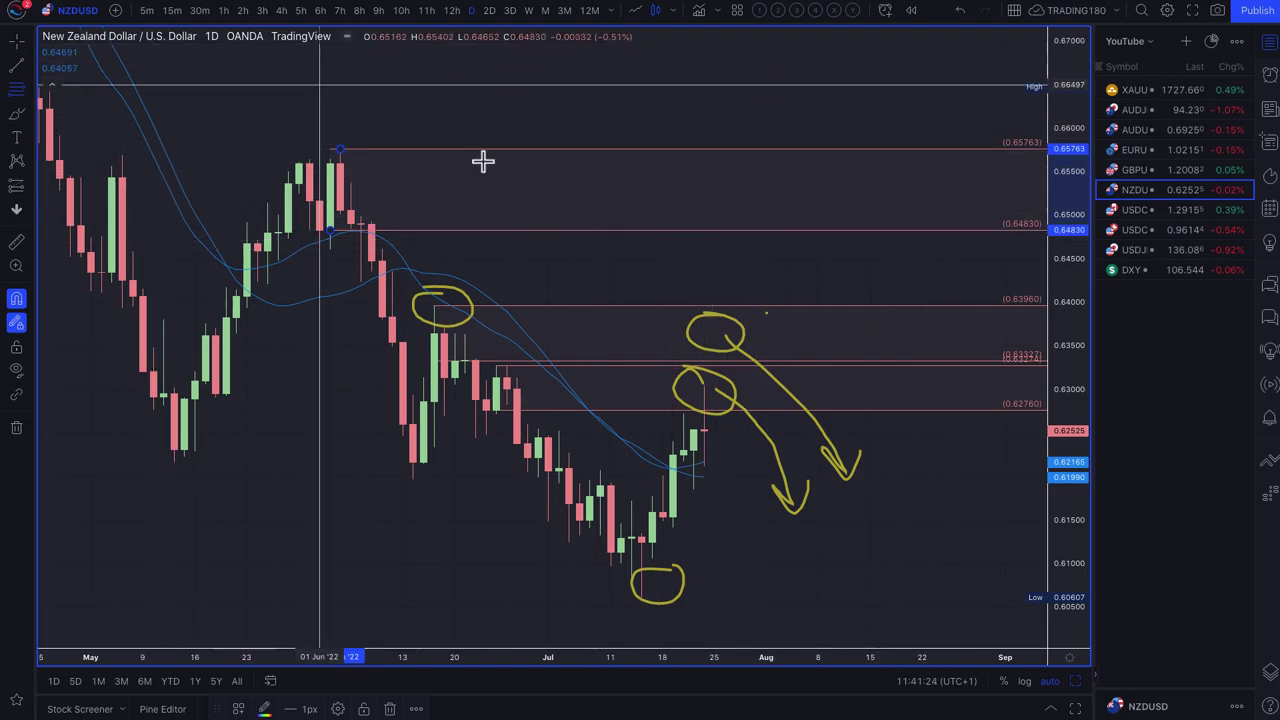
Show the GBPUSD chart, and switch to the browser to bring up ING's UK inflation article.
click(1140, 172)
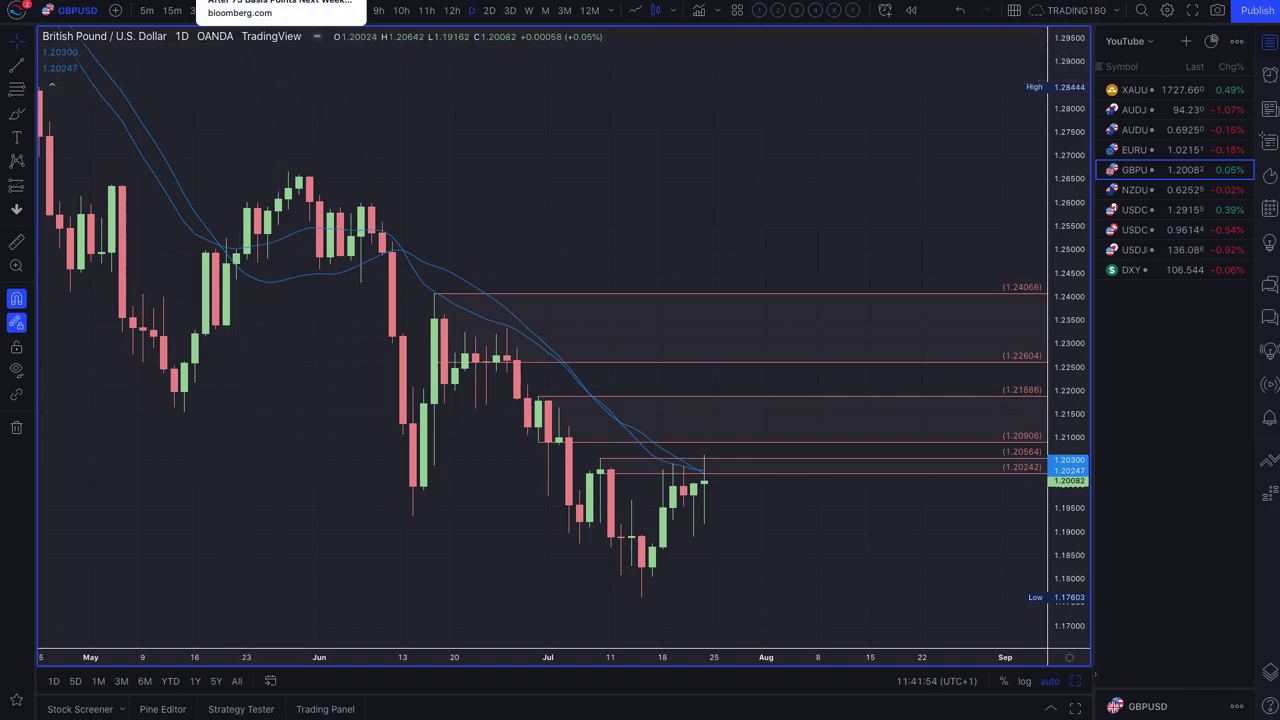
click(300, 2)
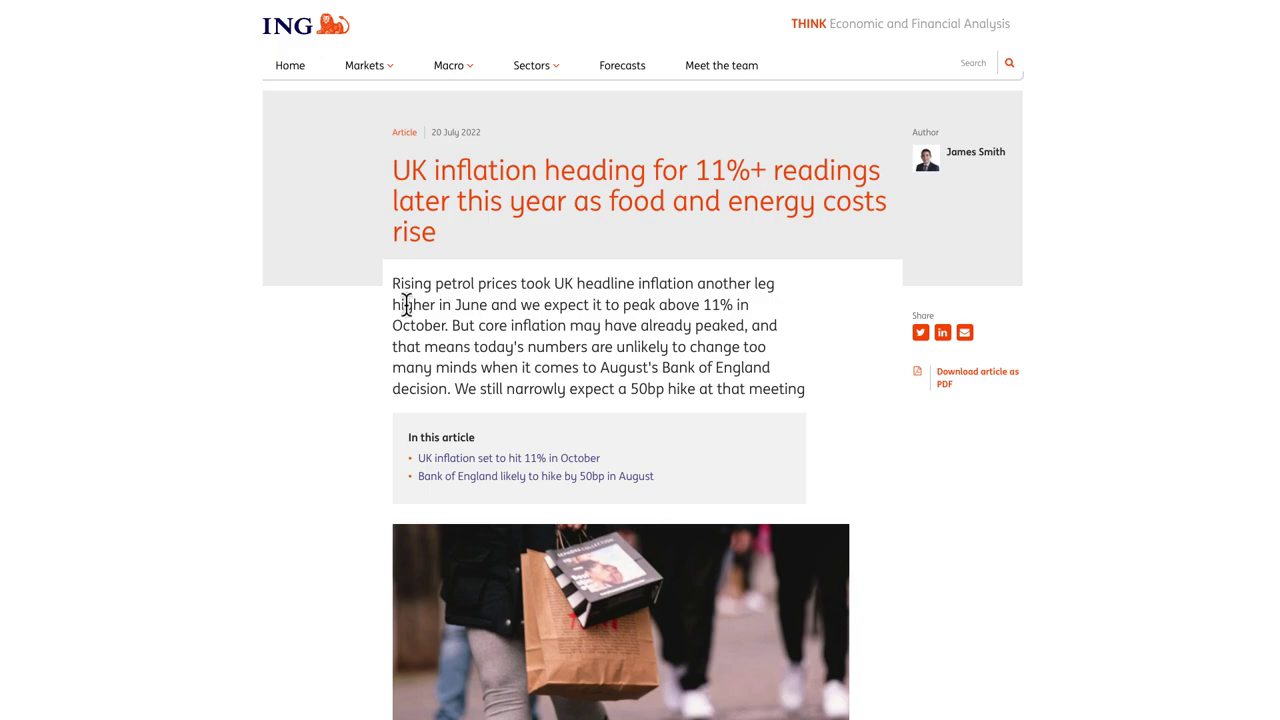
Highlight the summary paragraph of the ING article while reading its UK inflation and Bank of England outlook.
drag(396, 285, 711, 297)
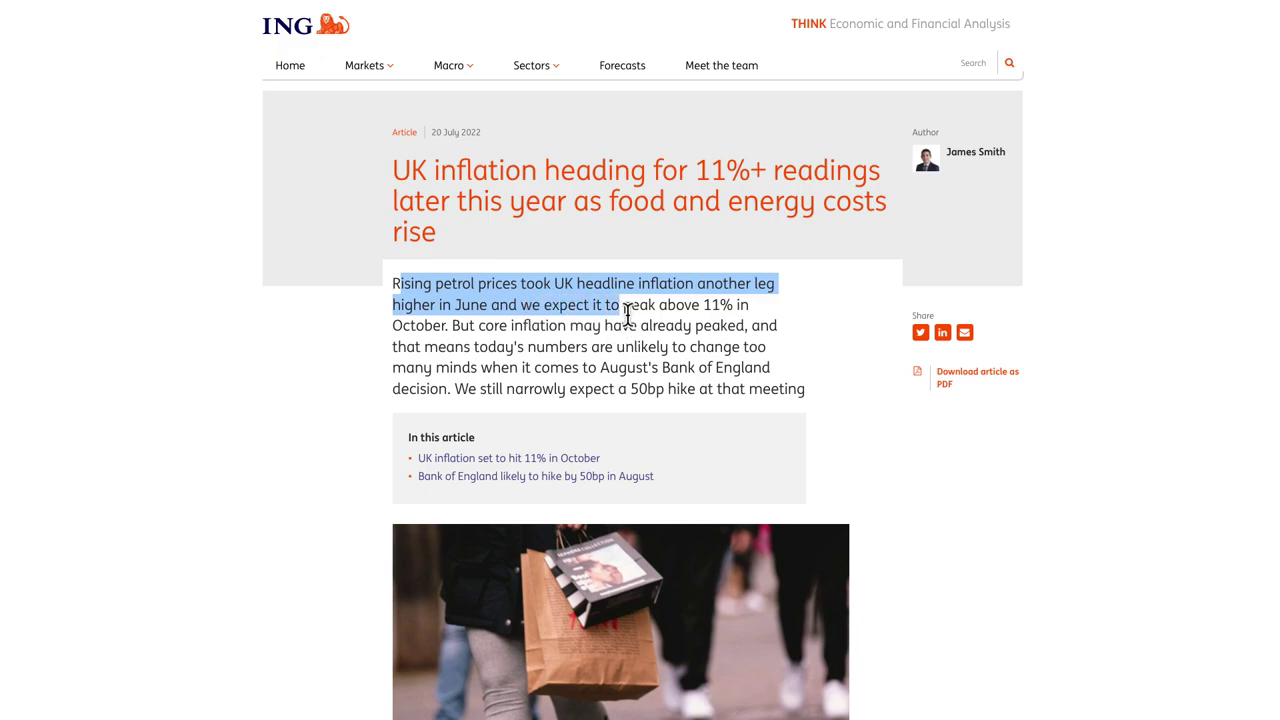
drag(738, 312, 474, 336)
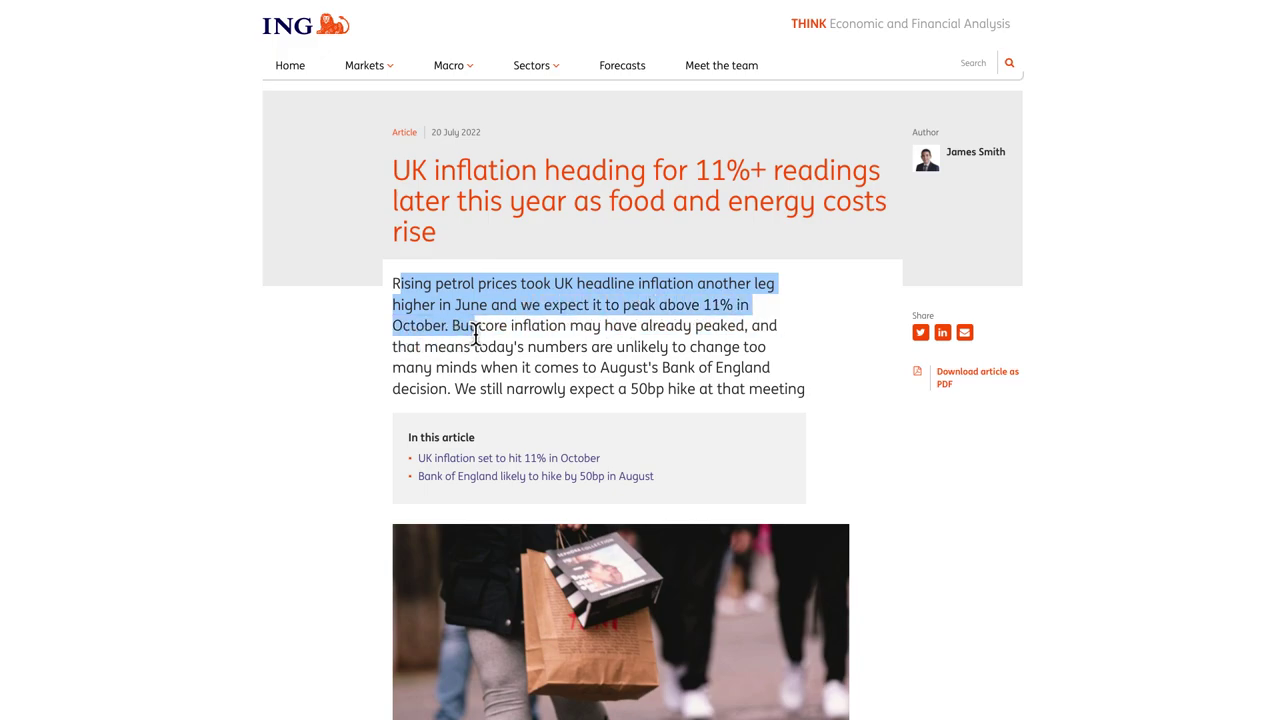
drag(598, 335, 790, 398)
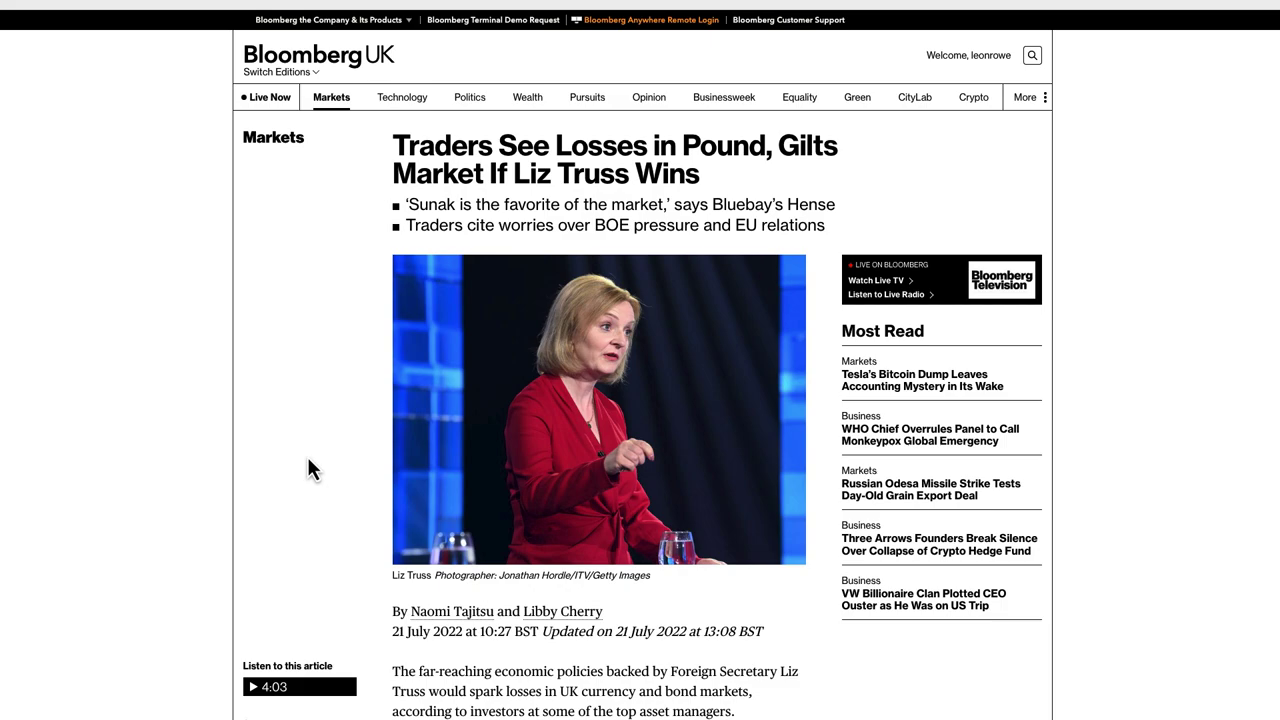
Highlight the headline and both bullet points of Bloomberg's article on pound and gilt losses while reading them.
drag(408, 148, 703, 183)
drag(490, 197, 710, 171)
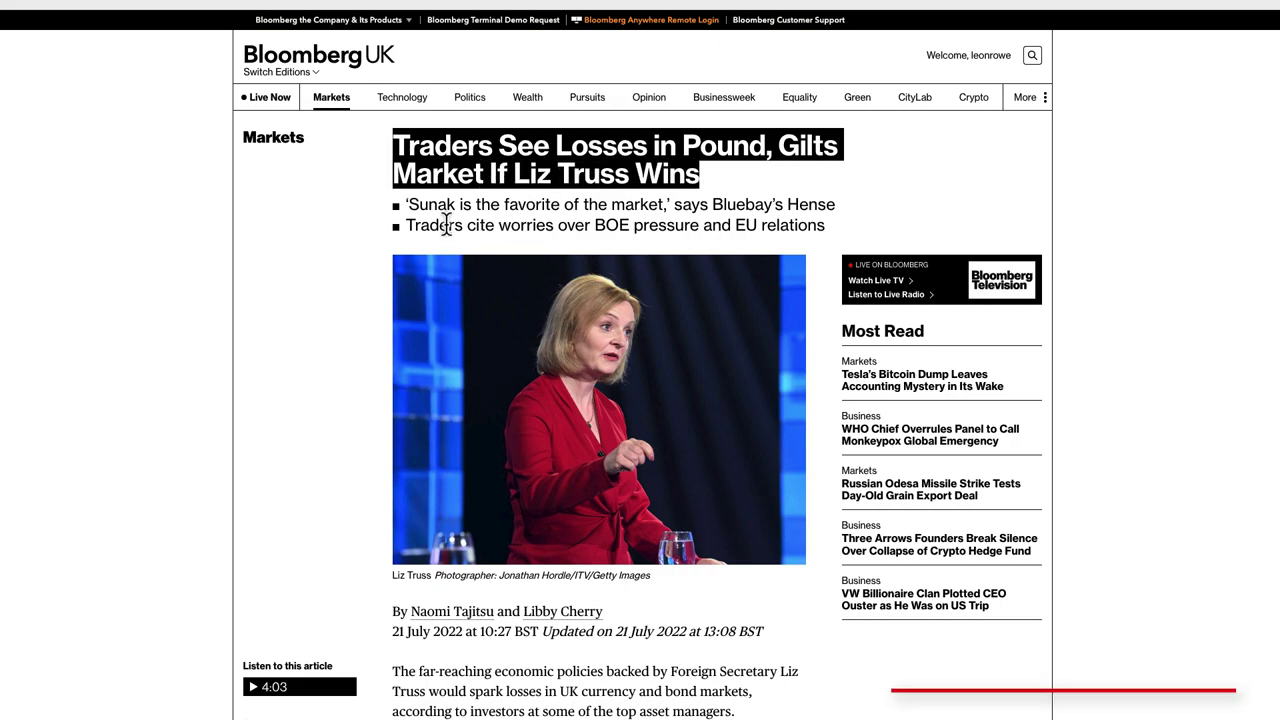
drag(407, 204, 834, 224)
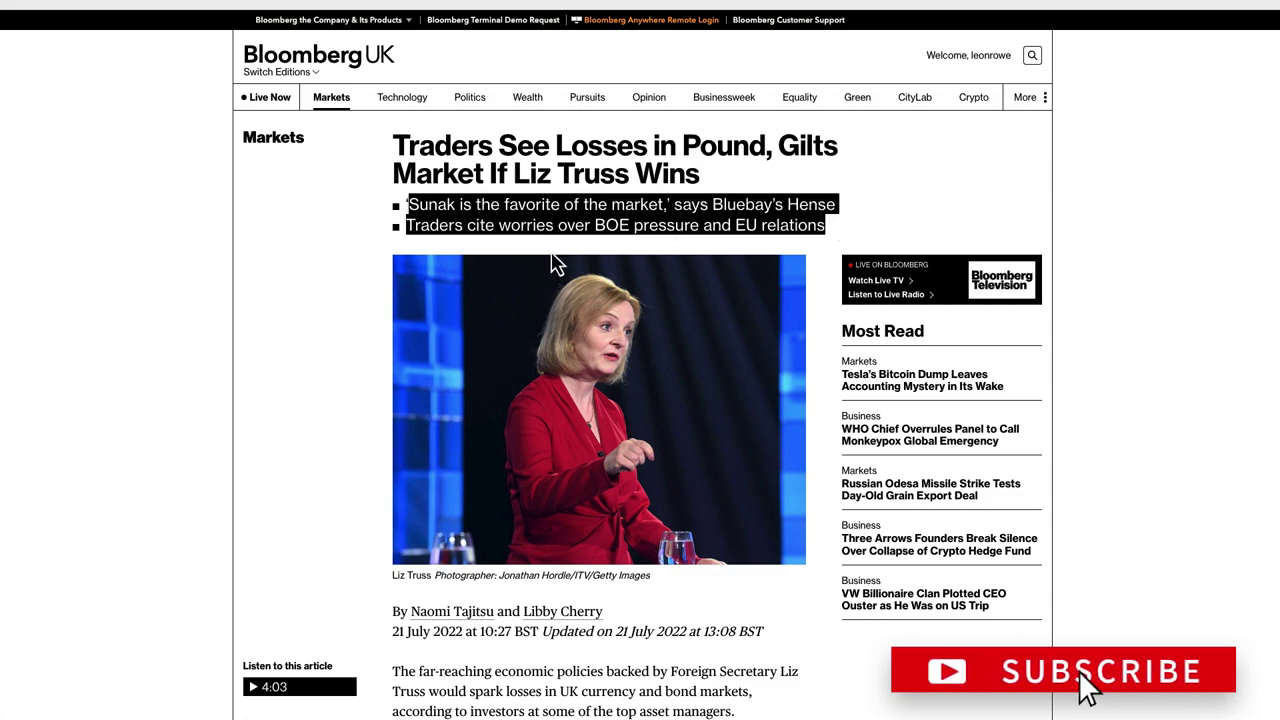
drag(463, 225, 820, 228)
Highlight the article's opening paragraph and the one on Truss's tax cuts and UK borrowing while reading them.
scroll(812, 378, down, 5)
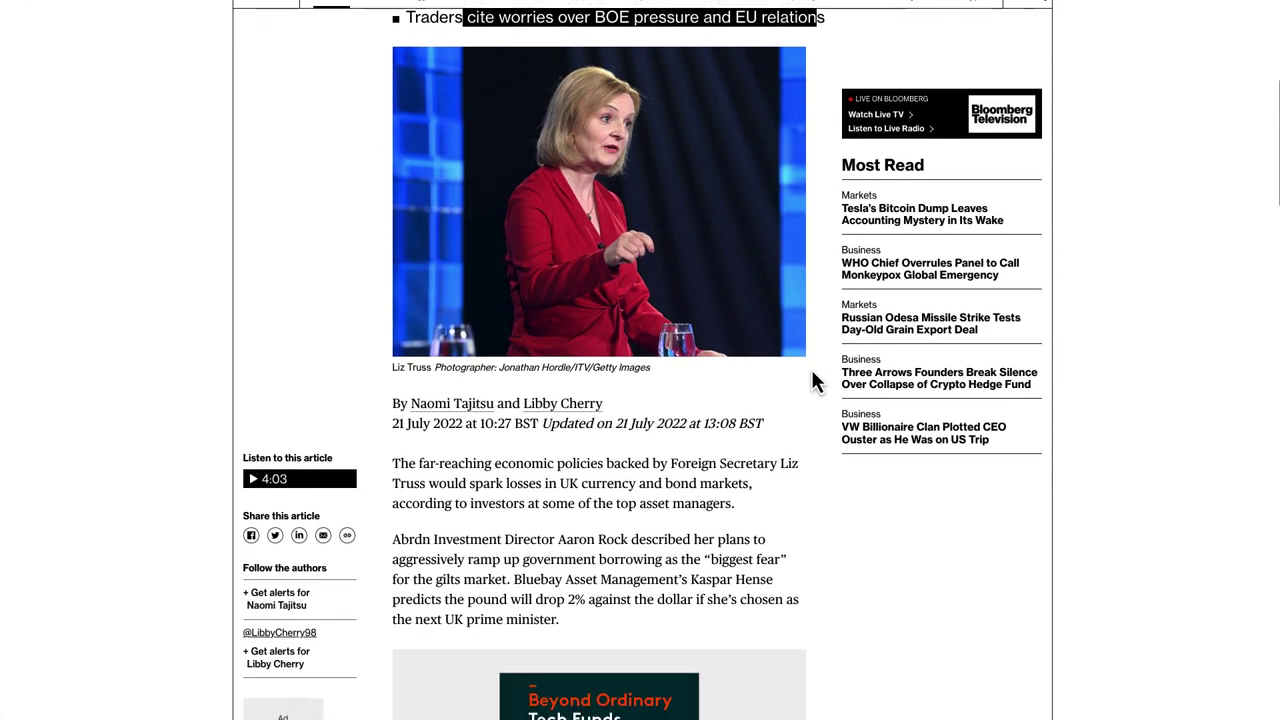
drag(392, 238, 743, 293)
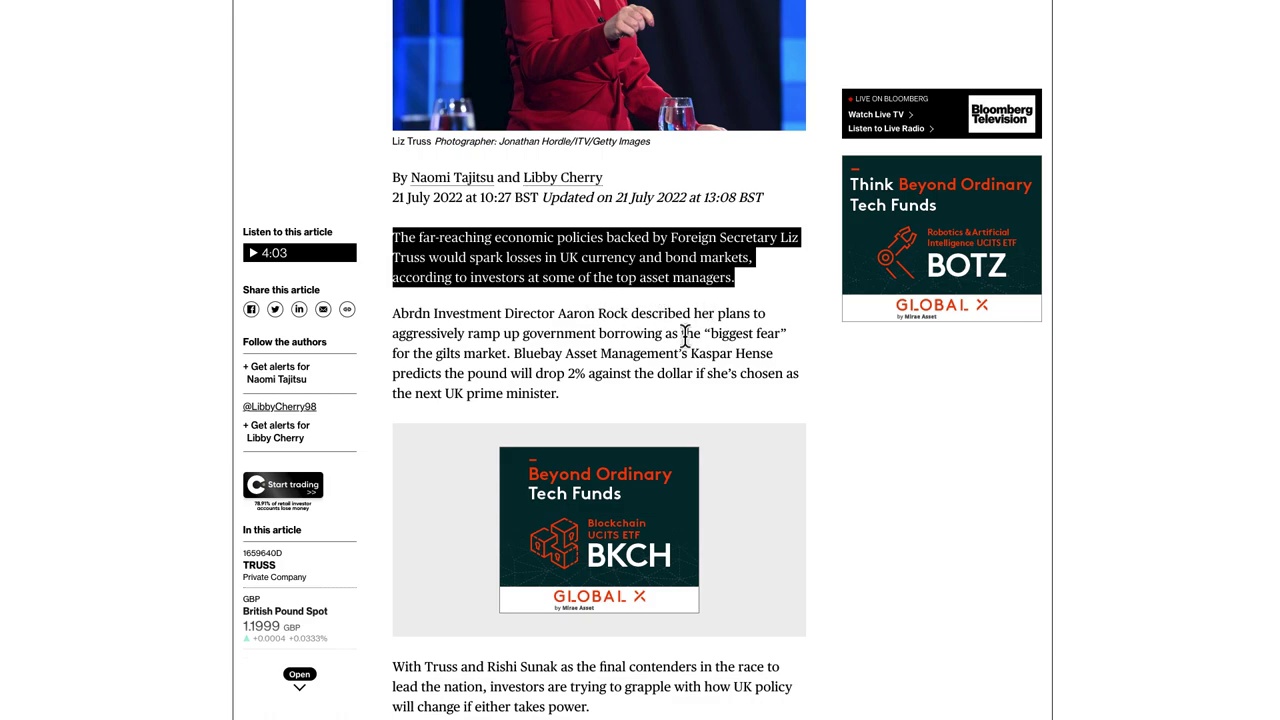
scroll(686, 336, down, 3)
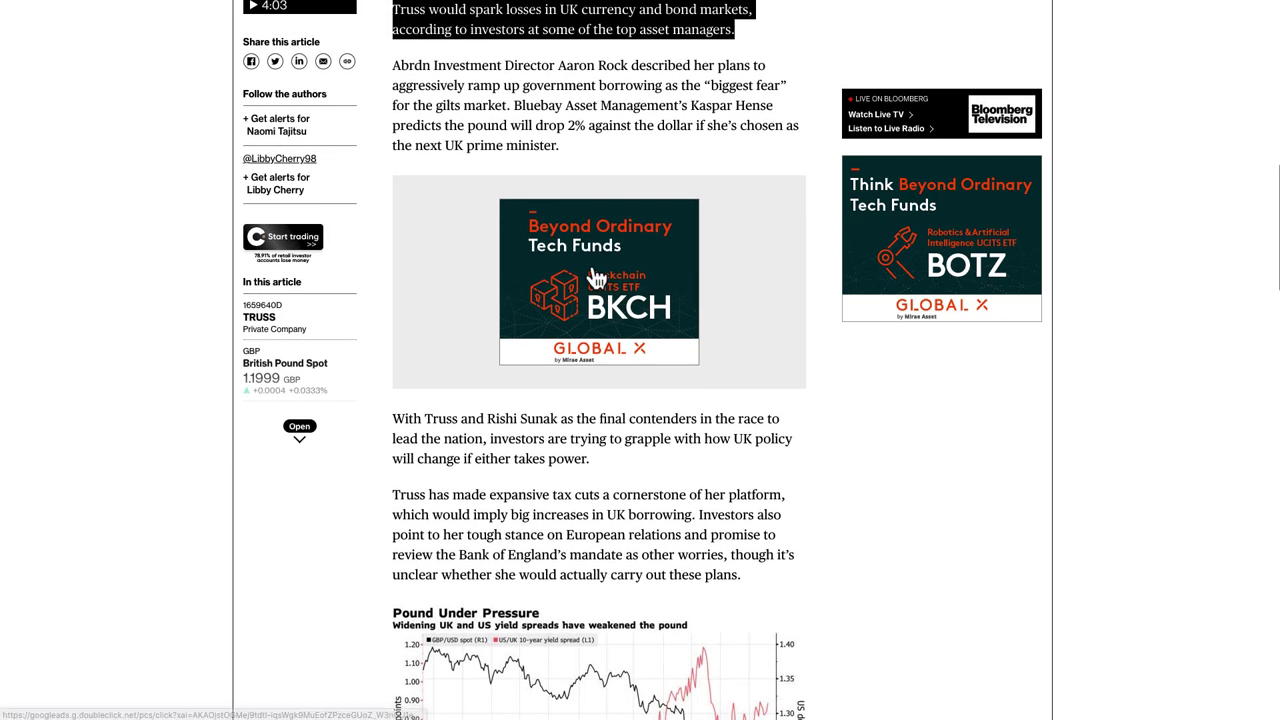
scroll(434, 445, down, 1)
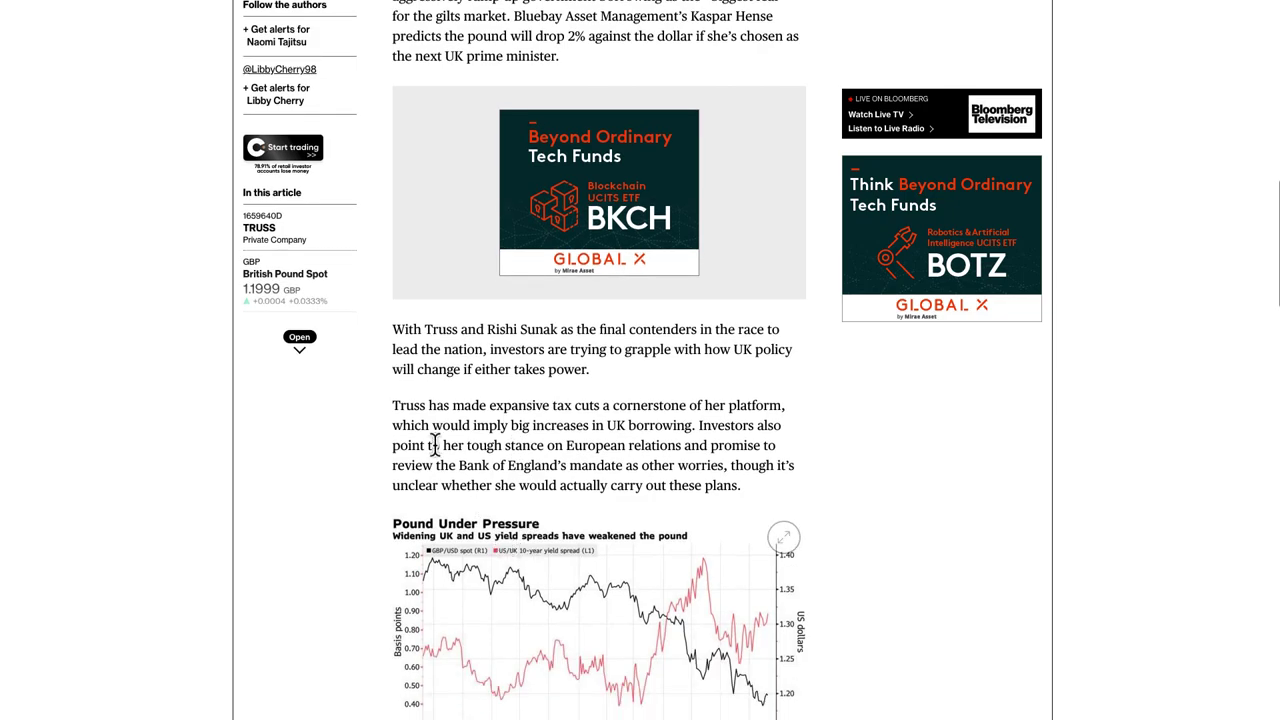
drag(396, 405, 758, 490)
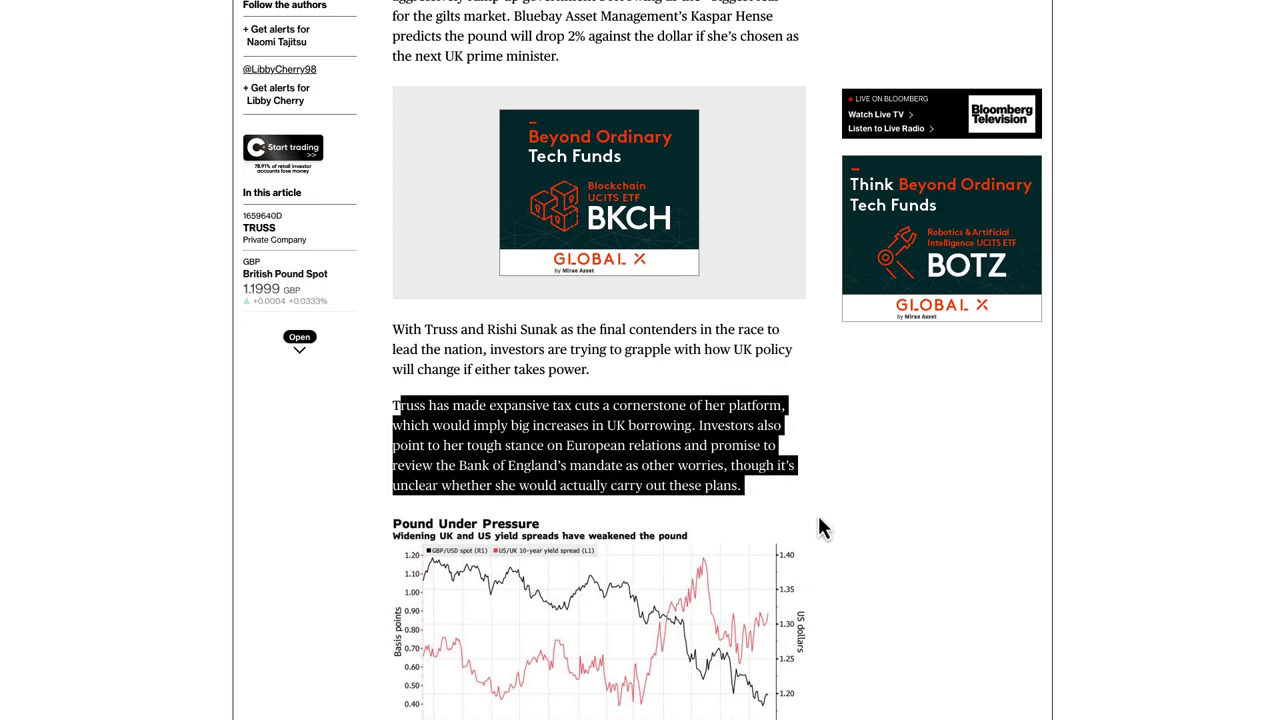
Skim the rest of the article past its Pound Under Pressure chart, return to its beginning, and switch back to TradingView's GBPUSD chart.
scroll(818, 528, down, 5)
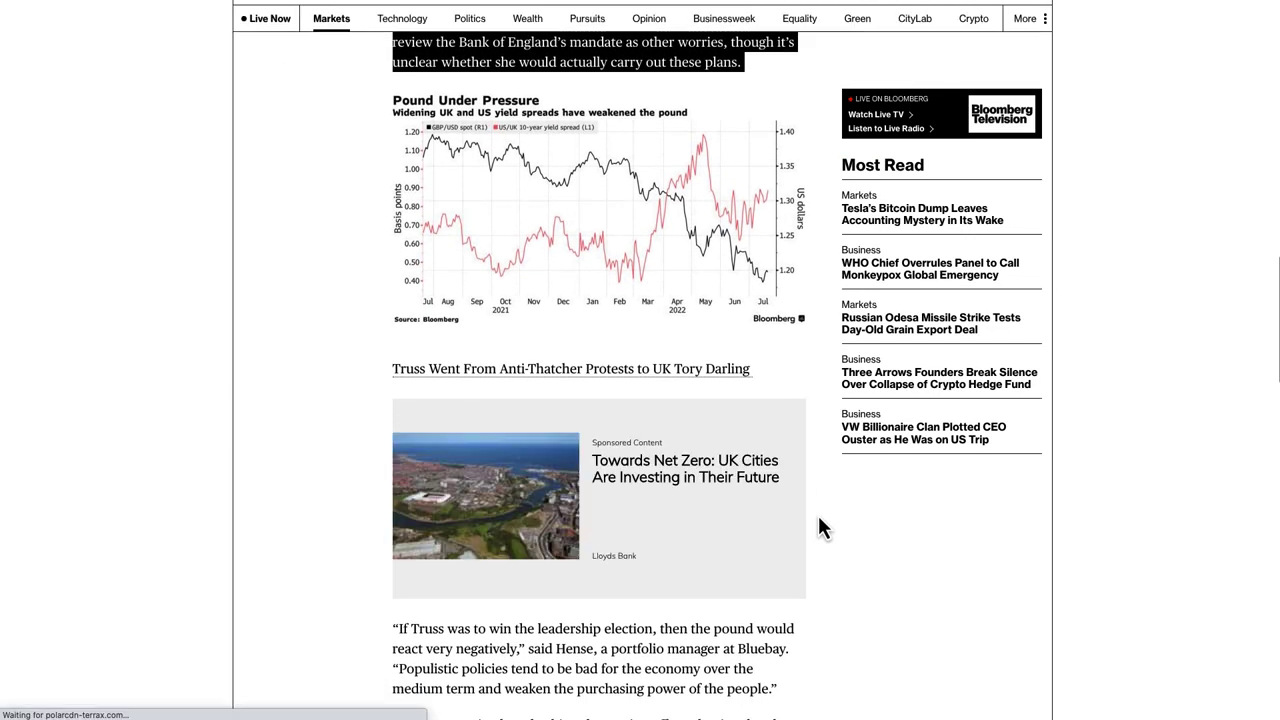
scroll(818, 528, down, 3)
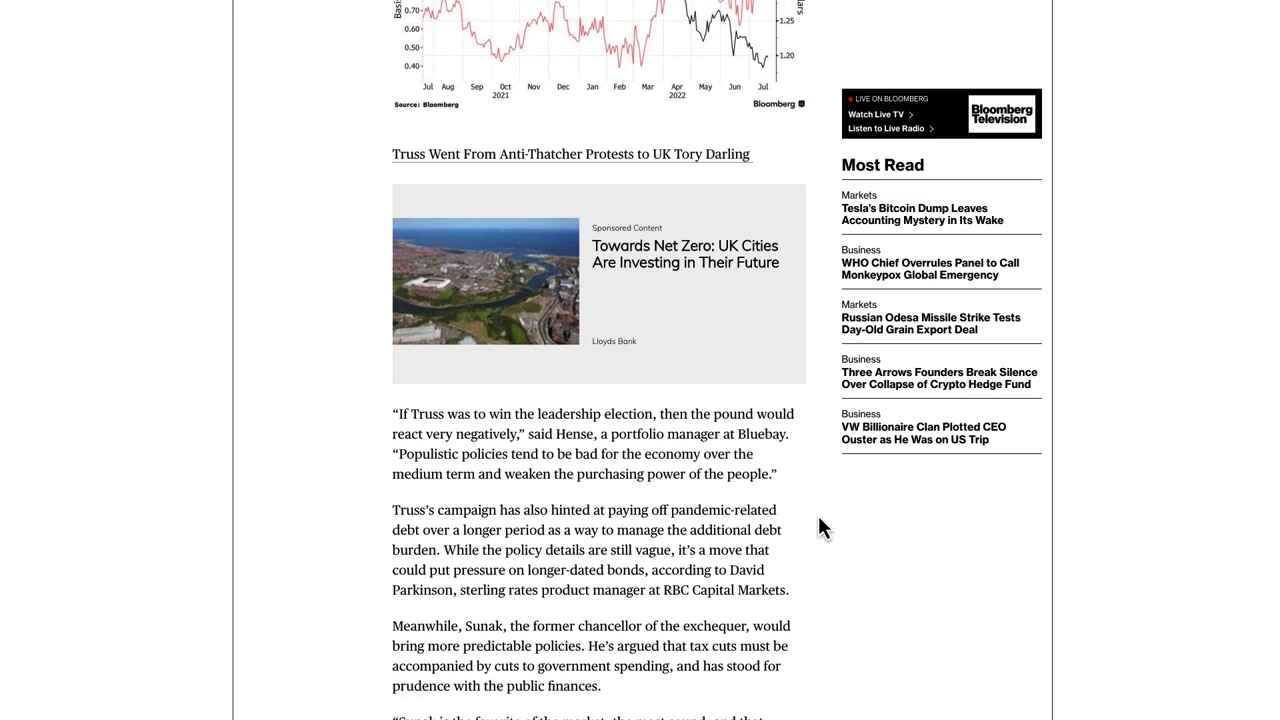
scroll(818, 528, up, 15)
scroll(818, 528, up, 3)
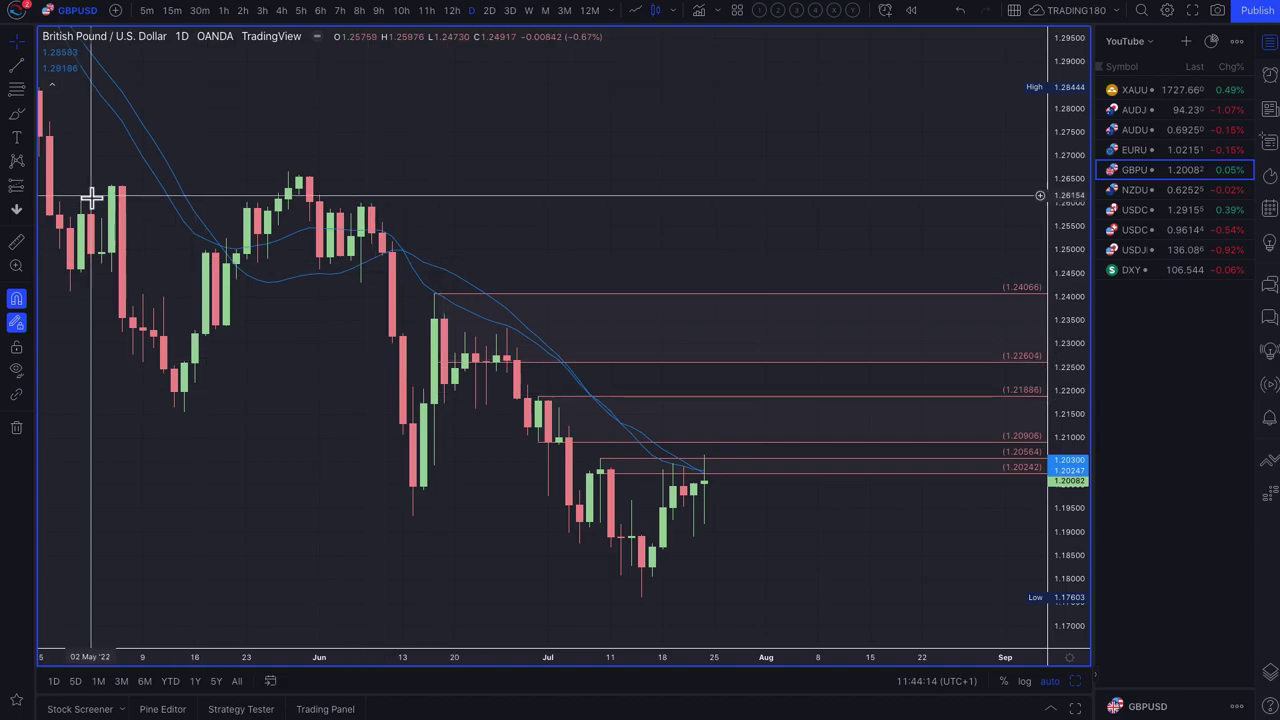
Circle GBPUSD's current price and the 1.21886–1.20906 supply zone with the brush, and sketch an arrow falling from the higher circle.
click(15, 115)
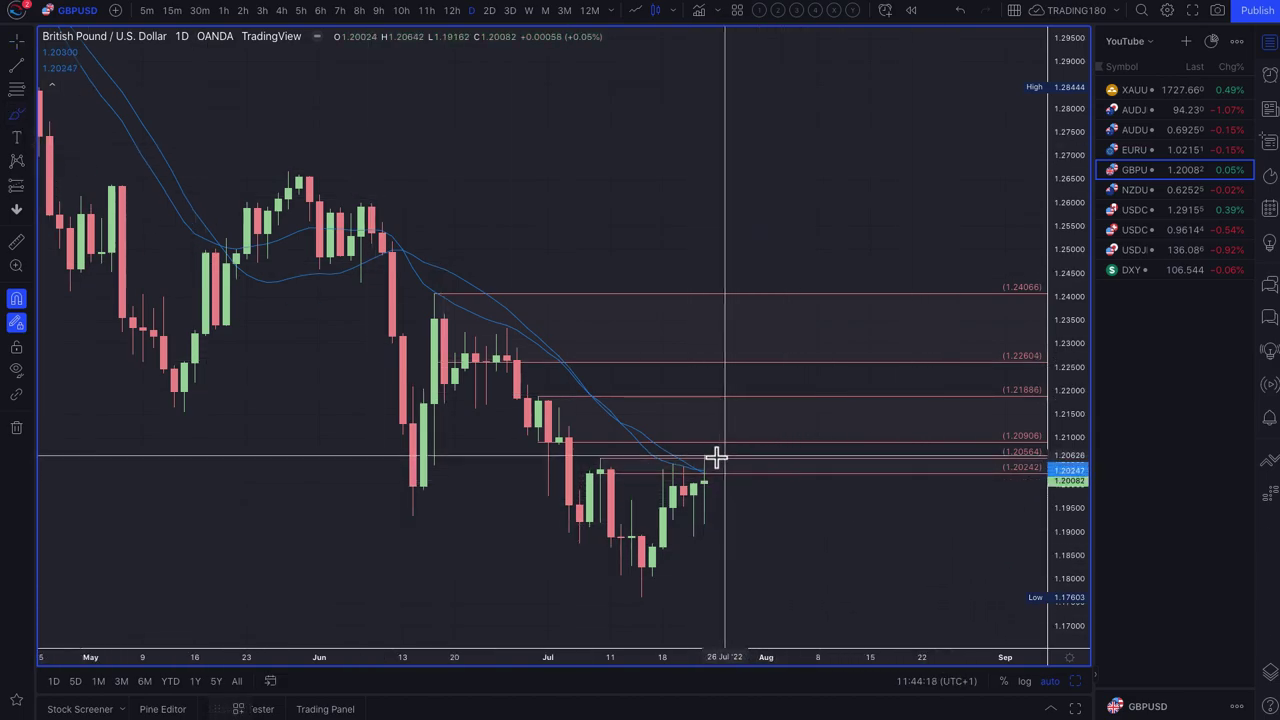
mouse_move(695, 465)
mouse_down()
mouse_move(709, 491)
mouse_move(698, 462)
mouse_up()
mouse_move(714, 405)
mouse_down()
mouse_move(703, 434)
mouse_move(719, 402)
mouse_move(778, 515)
mouse_move(787, 488)
mouse_up()
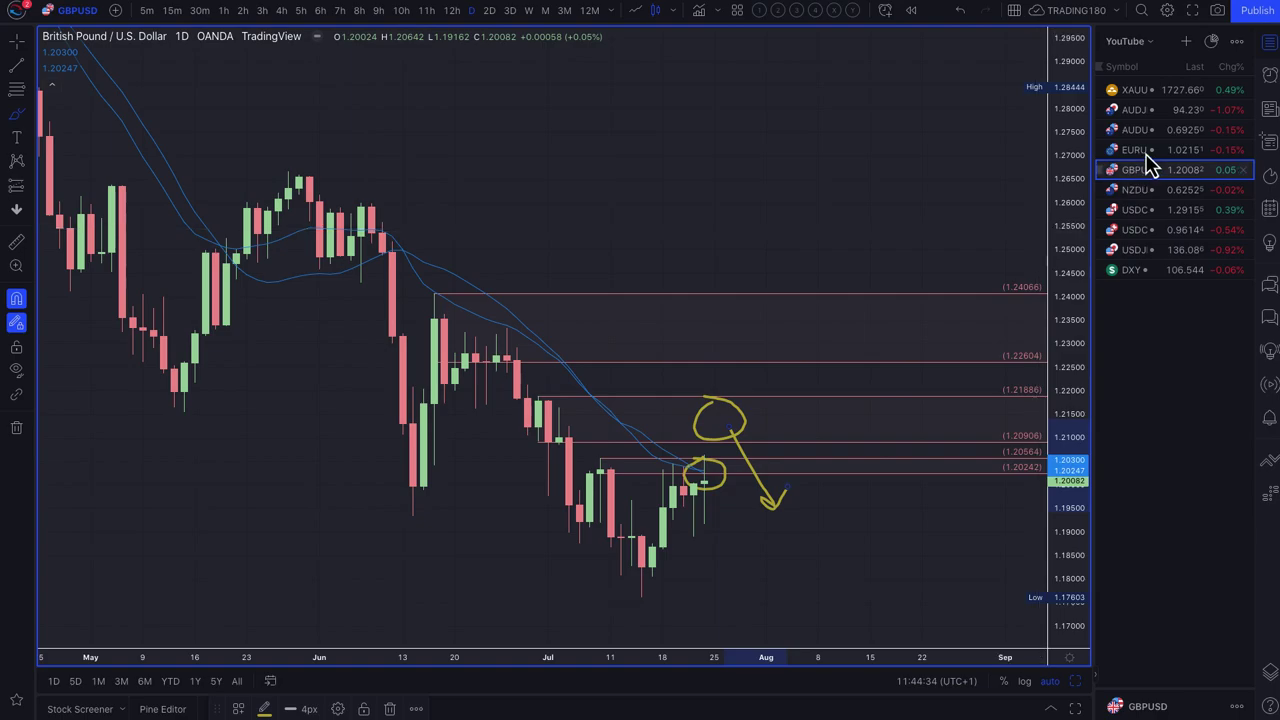
Mark a GBPUSD demand zone at 1.18904–1.17603 using the 2. DEMAND template, and sketch price dropping into it and rebounding.
click(17, 92)
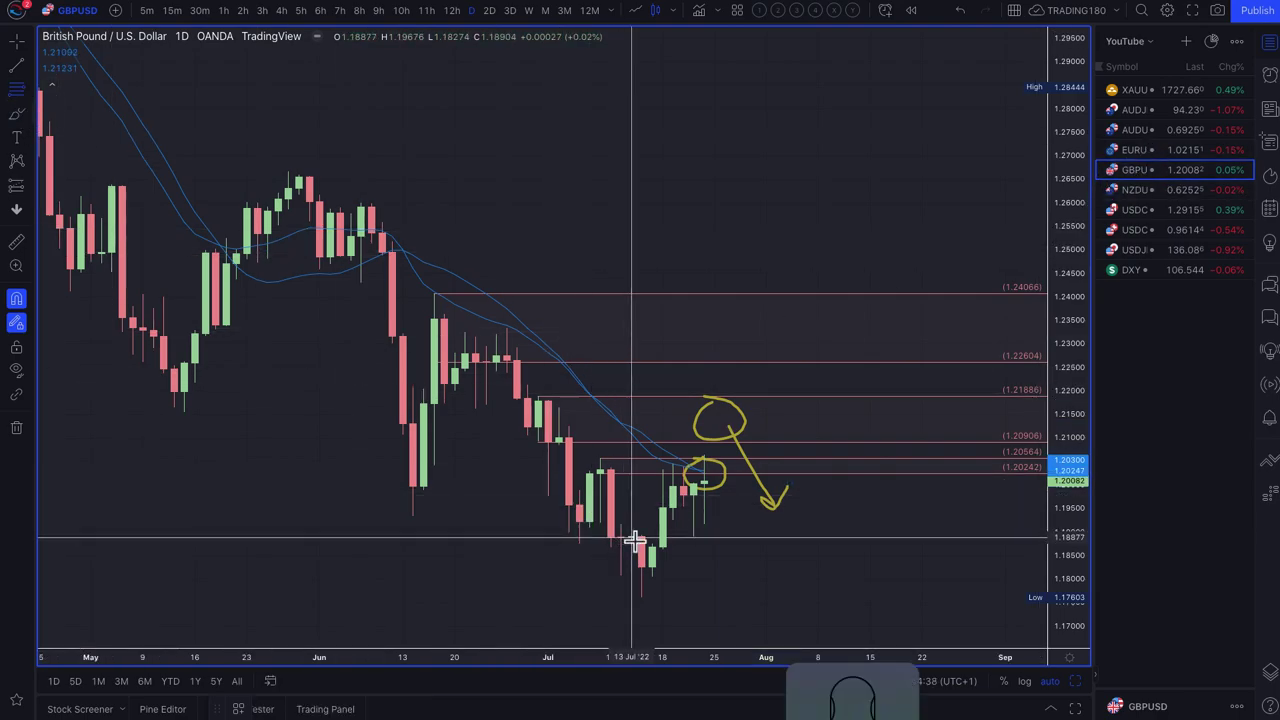
drag(641, 537, 640, 597)
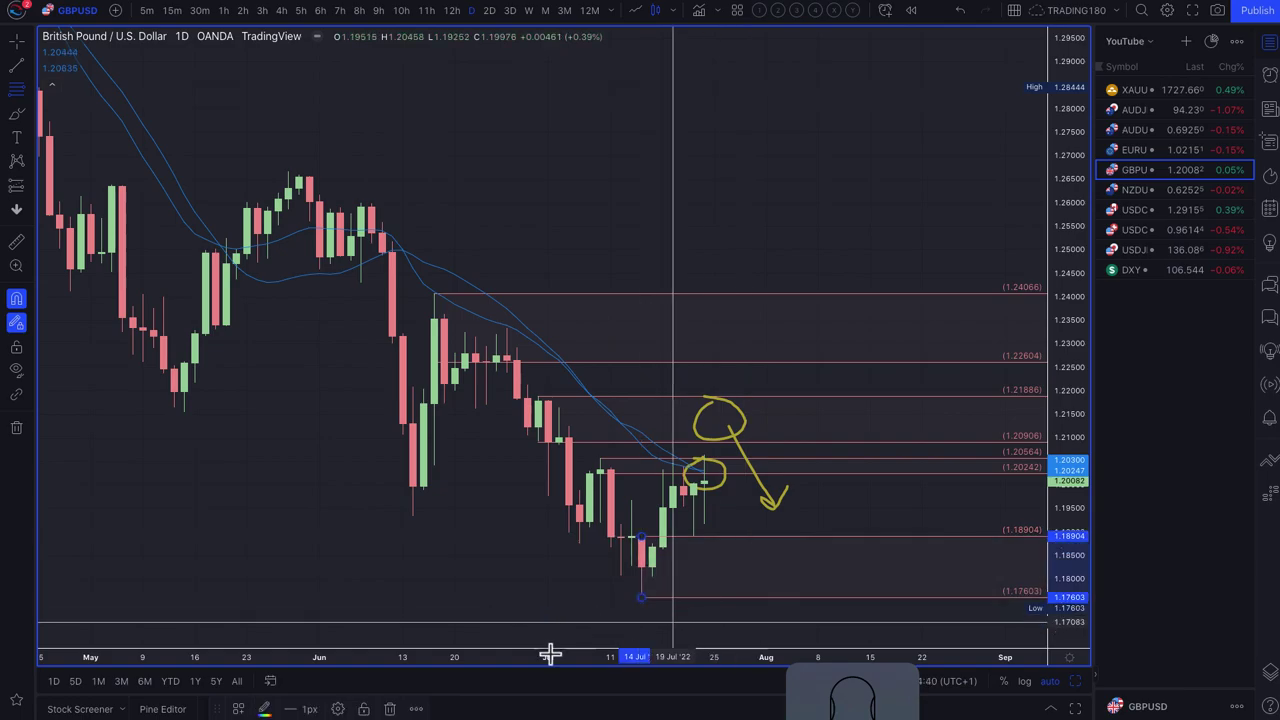
click(240, 709)
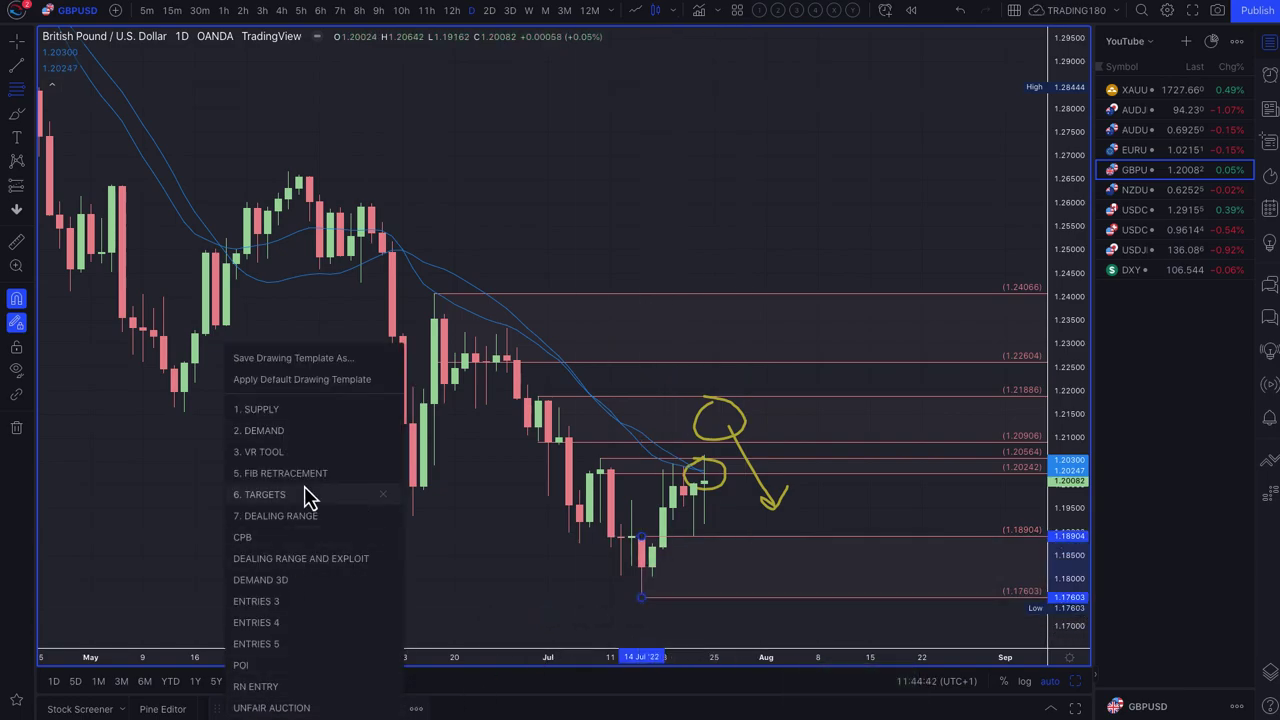
click(297, 438)
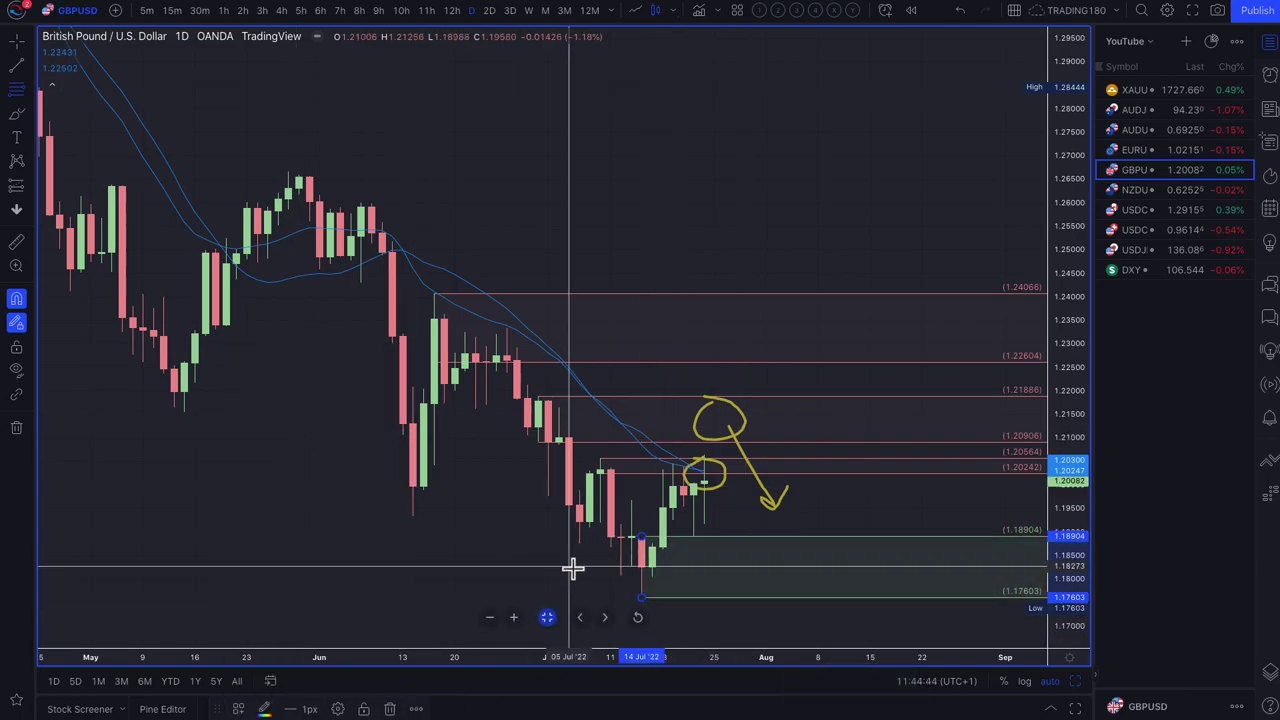
click(18, 116)
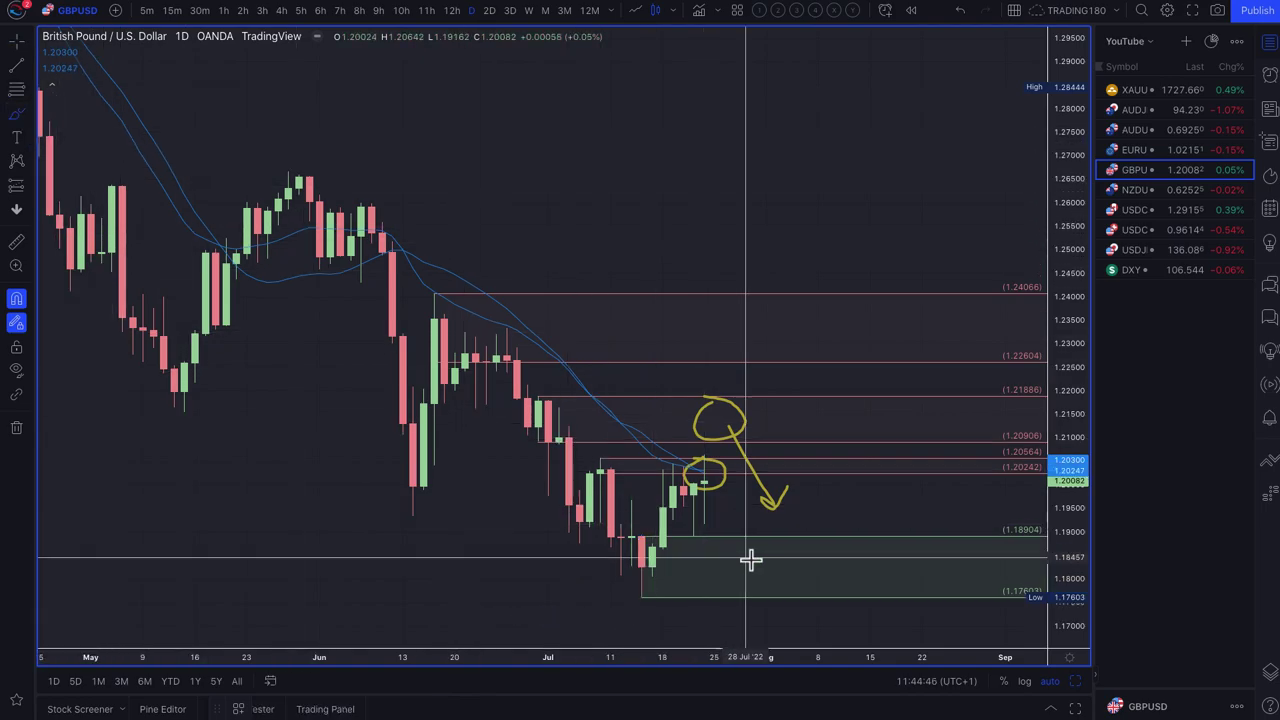
mouse_move(708, 483)
mouse_down()
mouse_move(757, 598)
mouse_move(843, 497)
mouse_move(857, 497)
mouse_move(858, 524)
mouse_up()
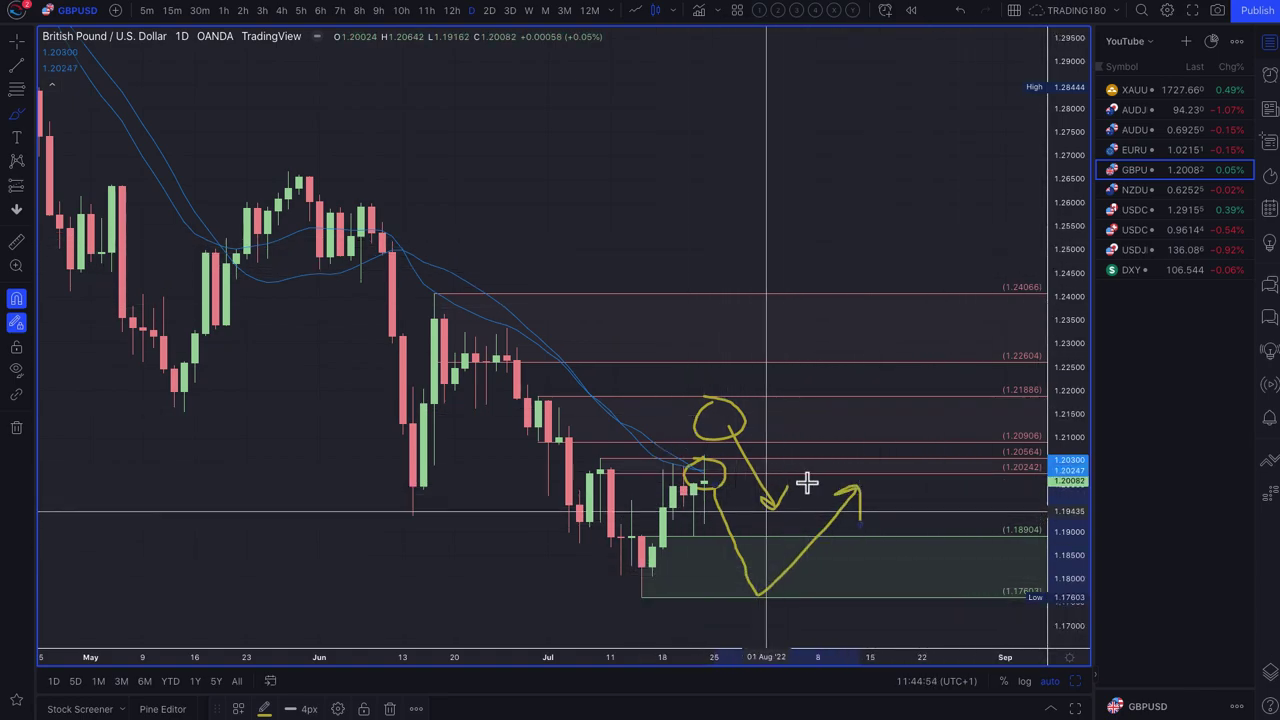
Show the EURUSD chart and delete its supply zone at 1.01914–1.01614.
click(1147, 155)
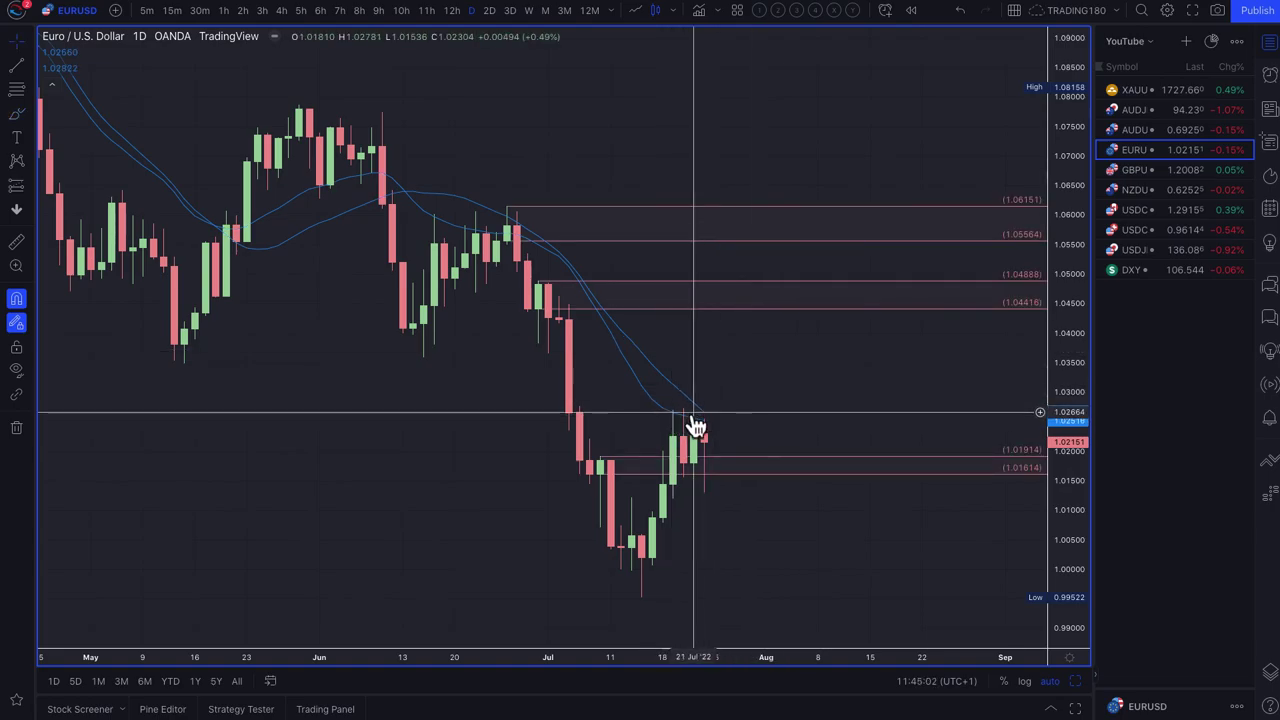
click(724, 468)
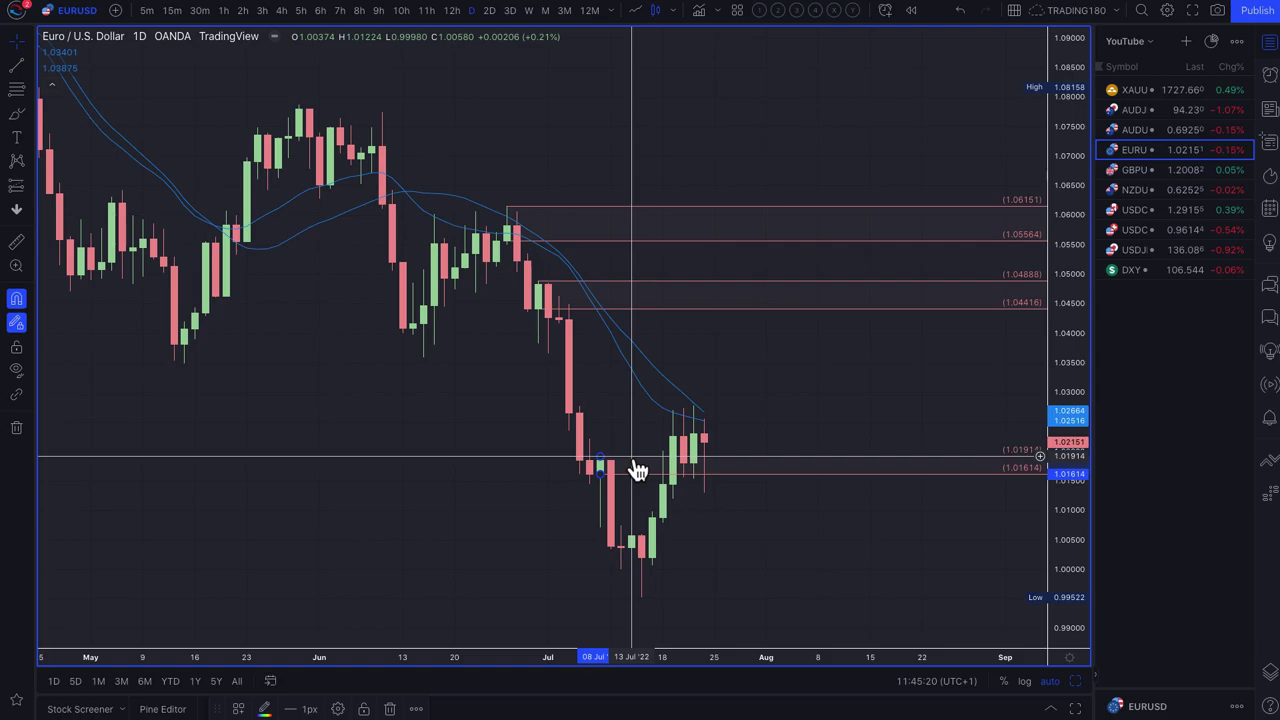
key(Delete)
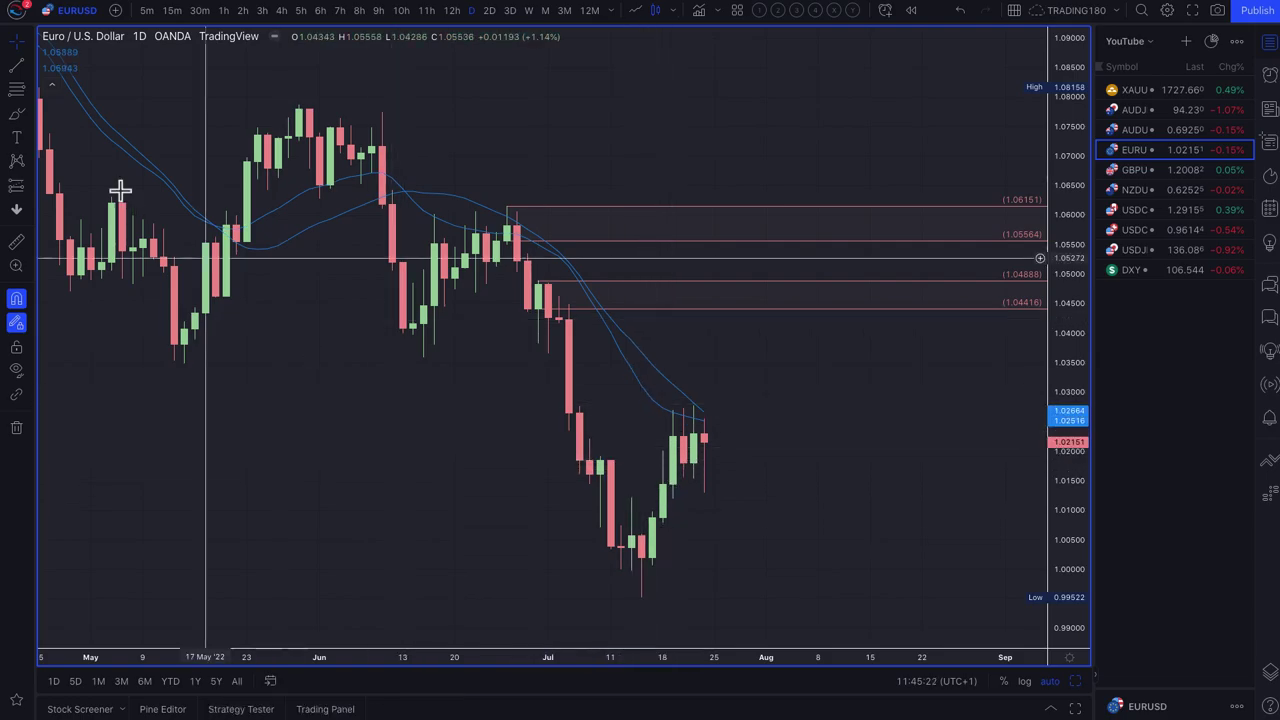
Sketch an expected EURUSD path with the brush, rising from the current price to the 1.04416 supply level and turning down.
click(16, 113)
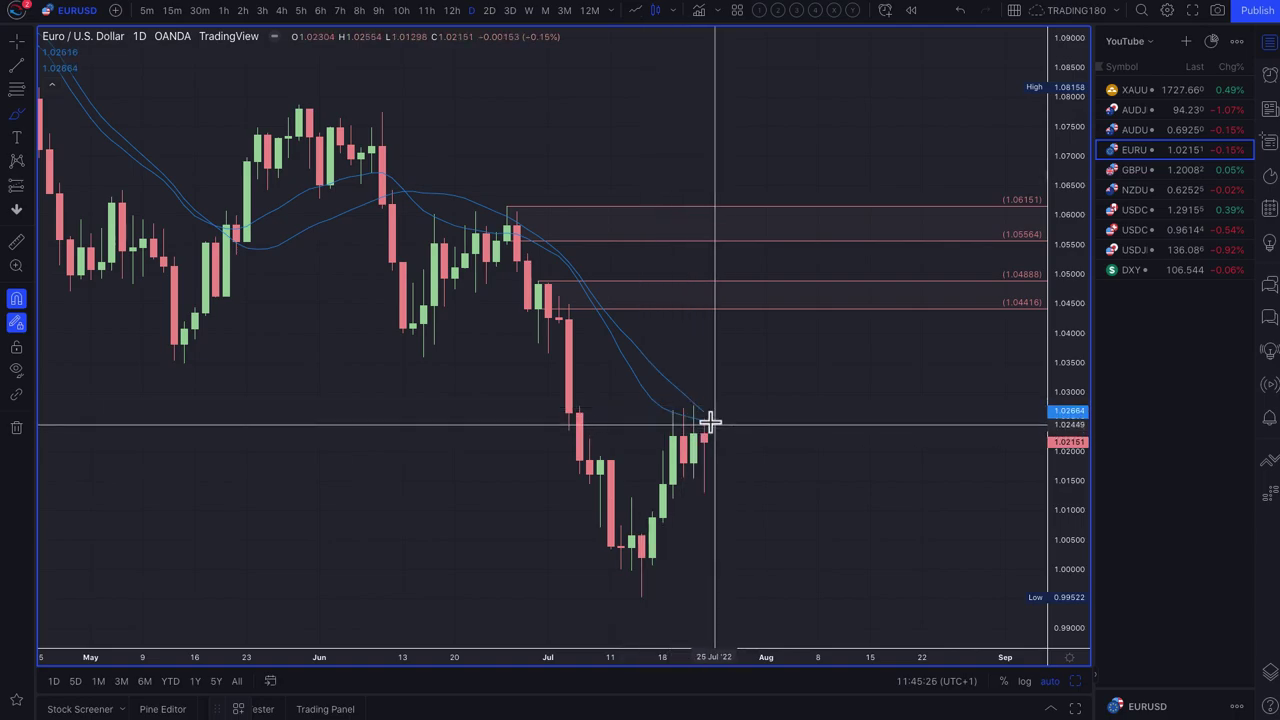
click(16, 100)
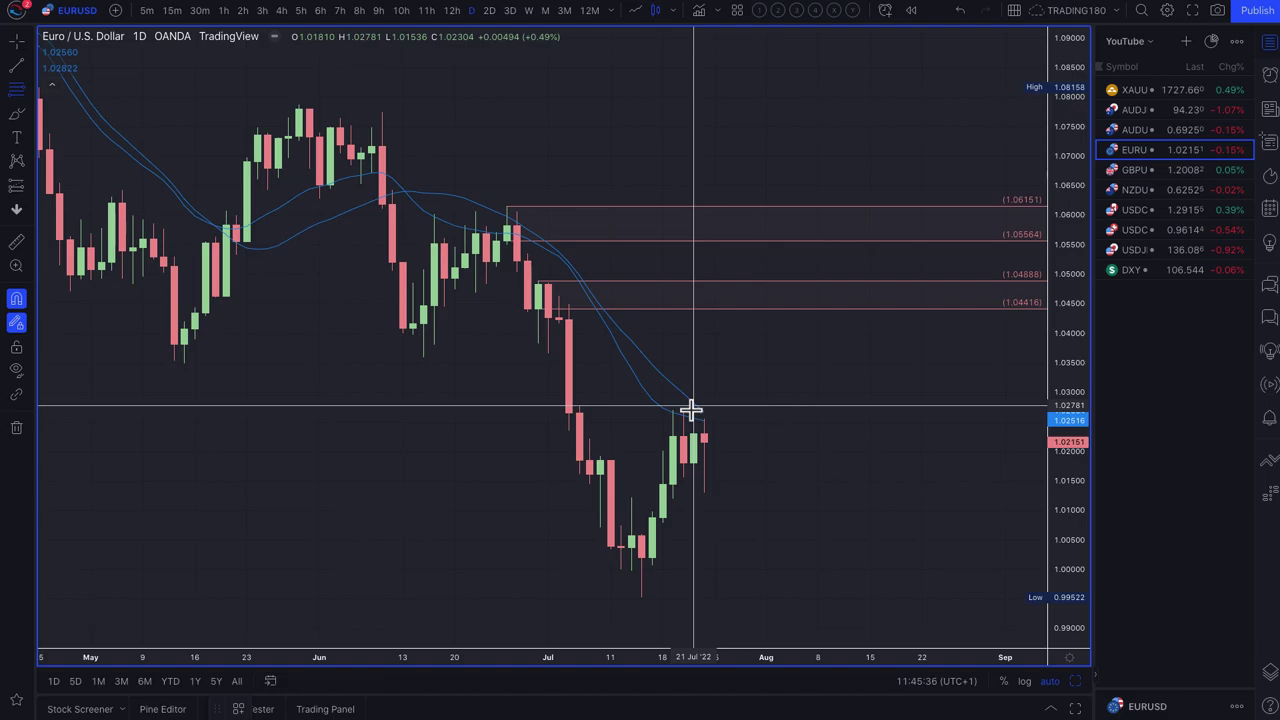
click(16, 116)
mouse_move(708, 414)
mouse_down()
mouse_move(760, 306)
mouse_move(820, 403)
mouse_move(811, 409)
mouse_move(846, 398)
mouse_up()
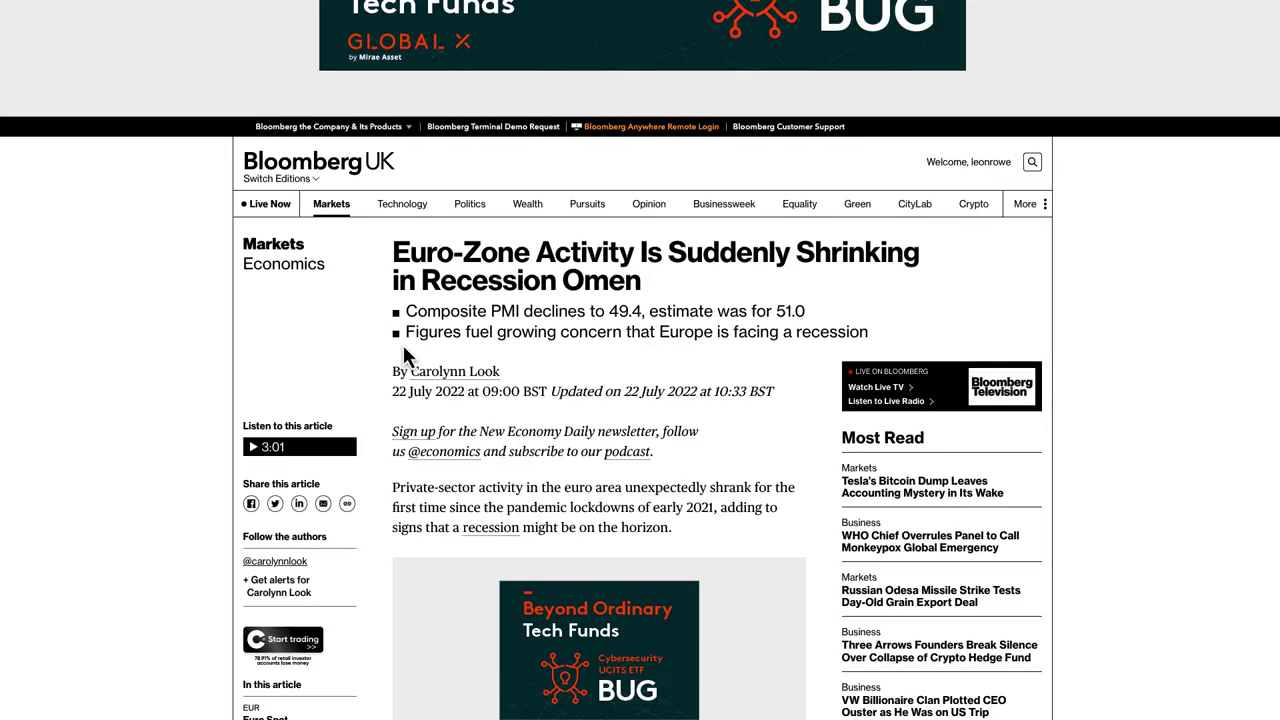
Highlight the headline, bullet points and opening paragraph of Bloomberg's euro-zone activity article while reading them.
scroll(578, 345, down, 3)
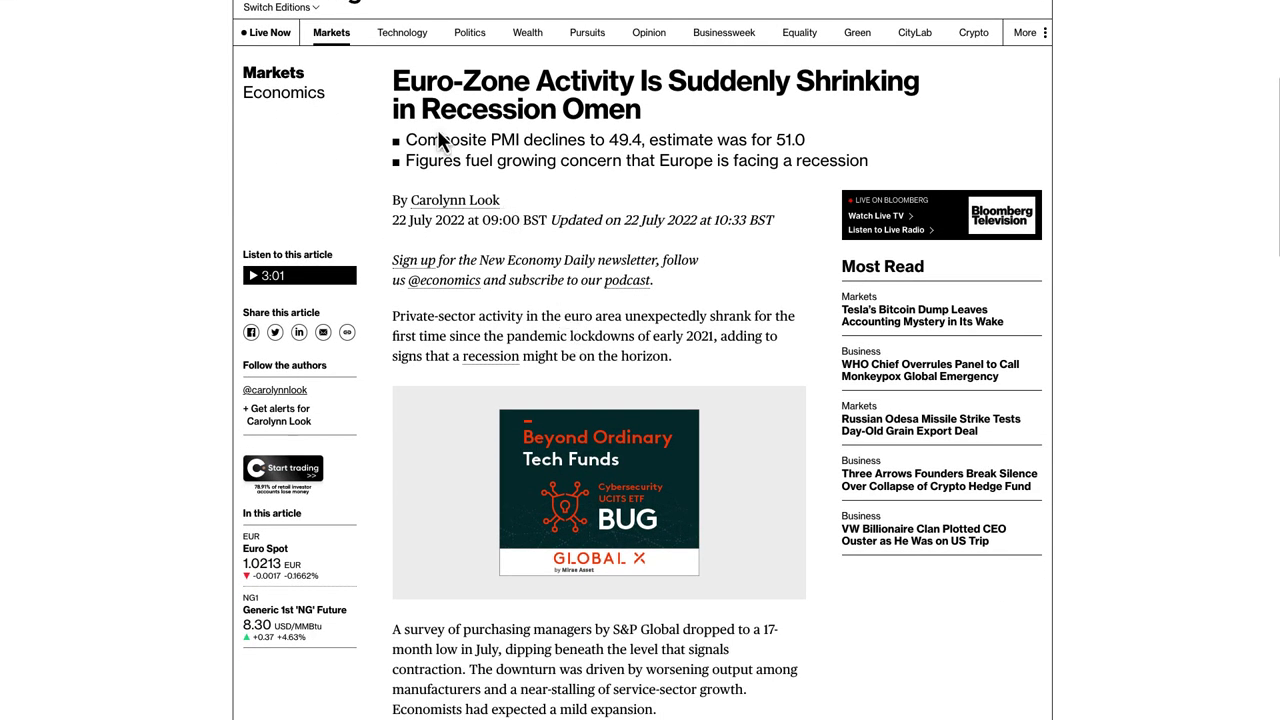
drag(394, 84, 708, 188)
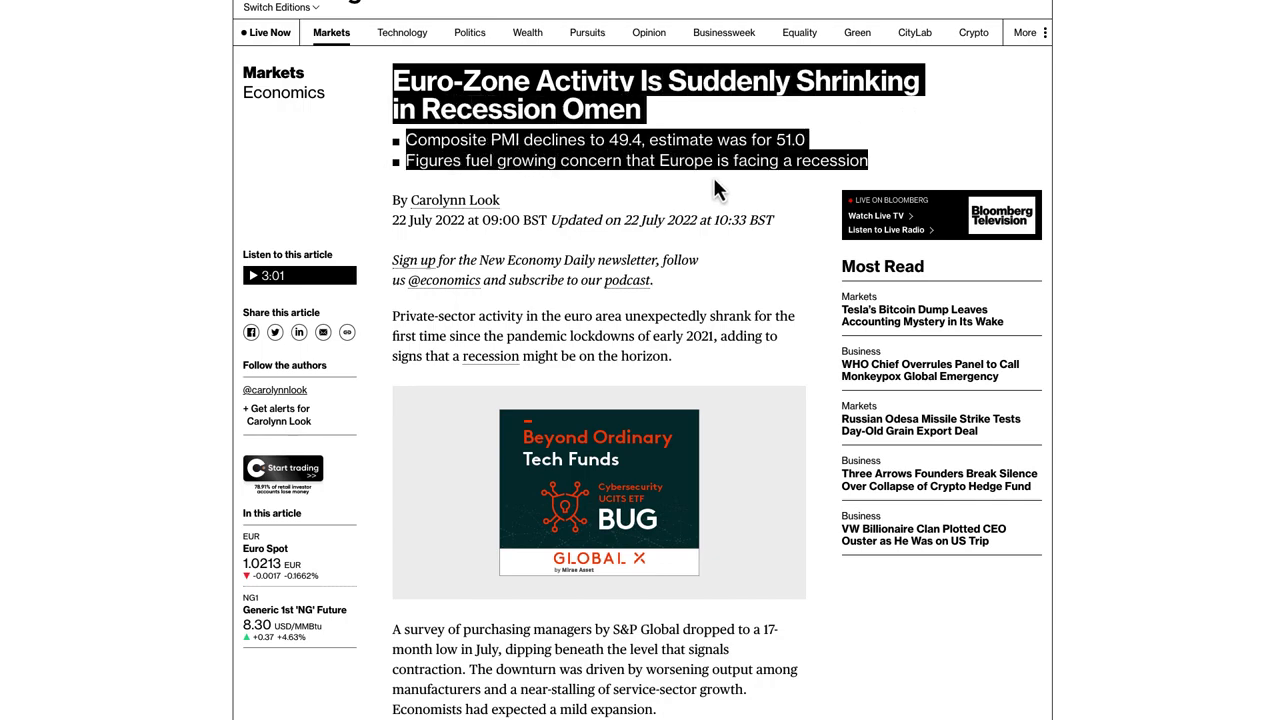
drag(830, 172, 876, 174)
drag(394, 316, 771, 338)
mouse_move(654, 353)
mouse_down()
mouse_move(436, 357)
mouse_move(638, 355)
mouse_up()
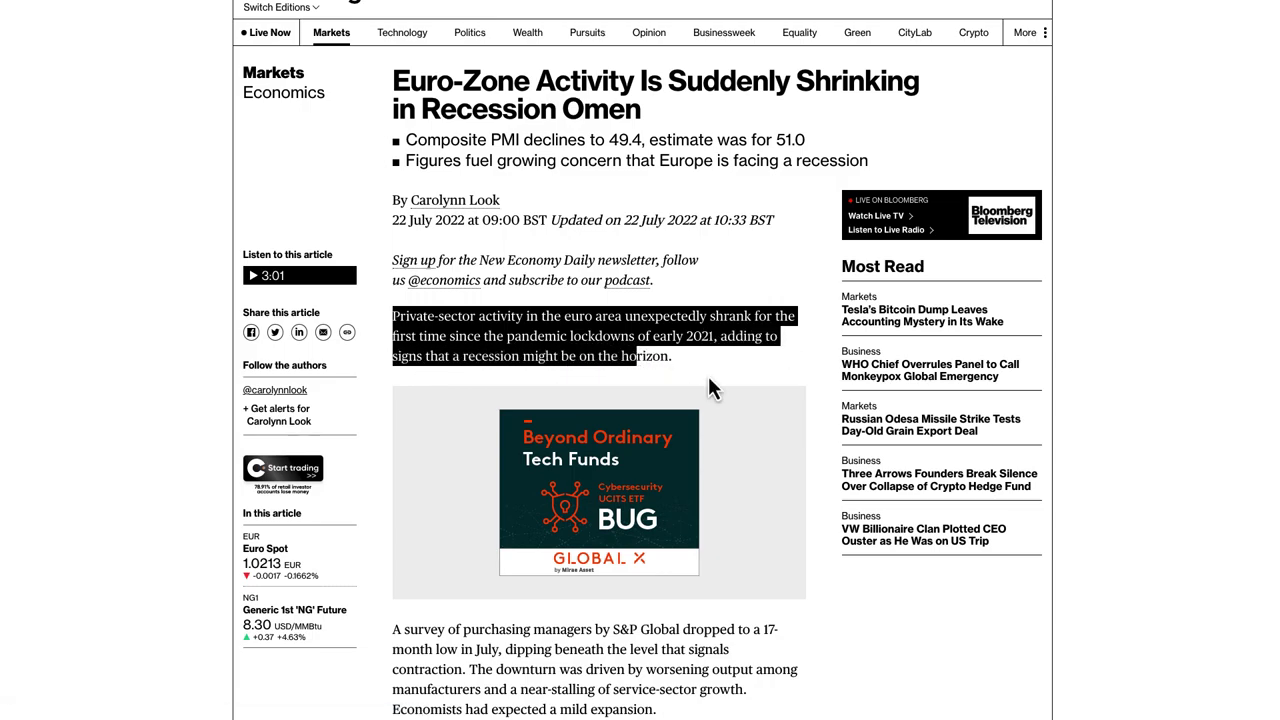
Highlight the S&P Global survey paragraph, view the PMI chart beneath it, and read Bloomberg's article on the euro-zone gas crisis.
scroll(690, 380, down, 3)
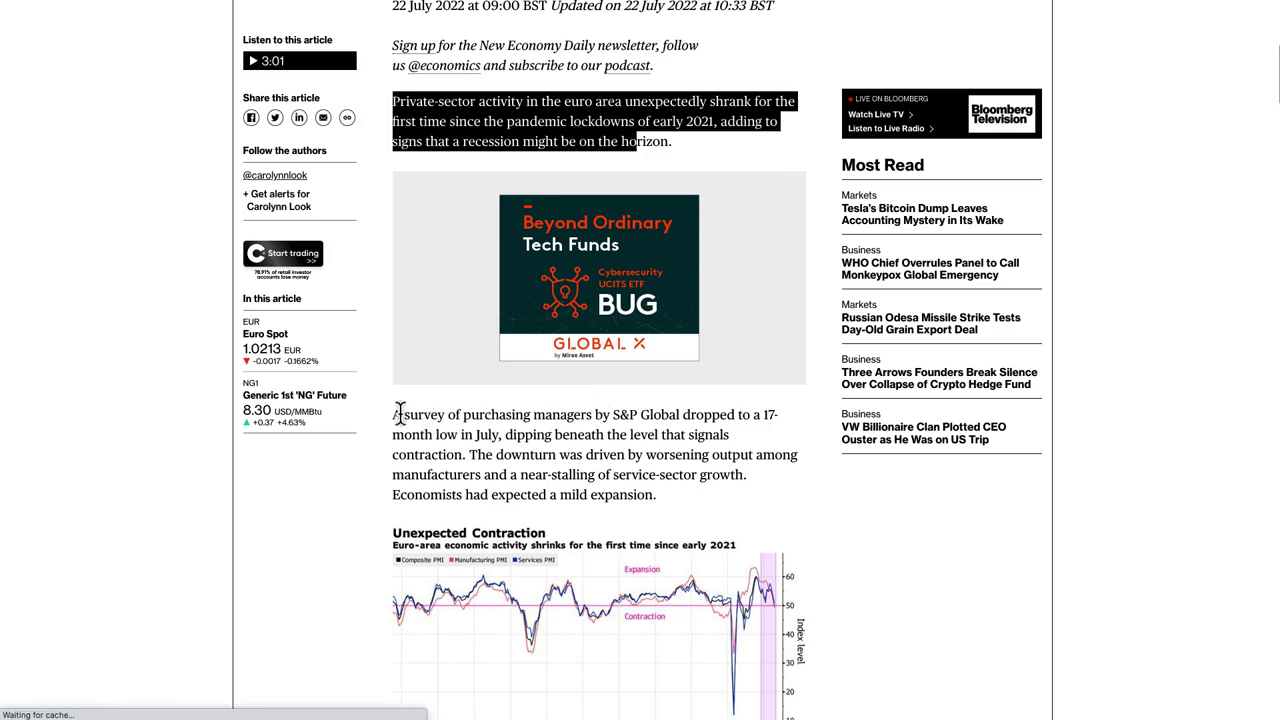
drag(394, 418, 634, 500)
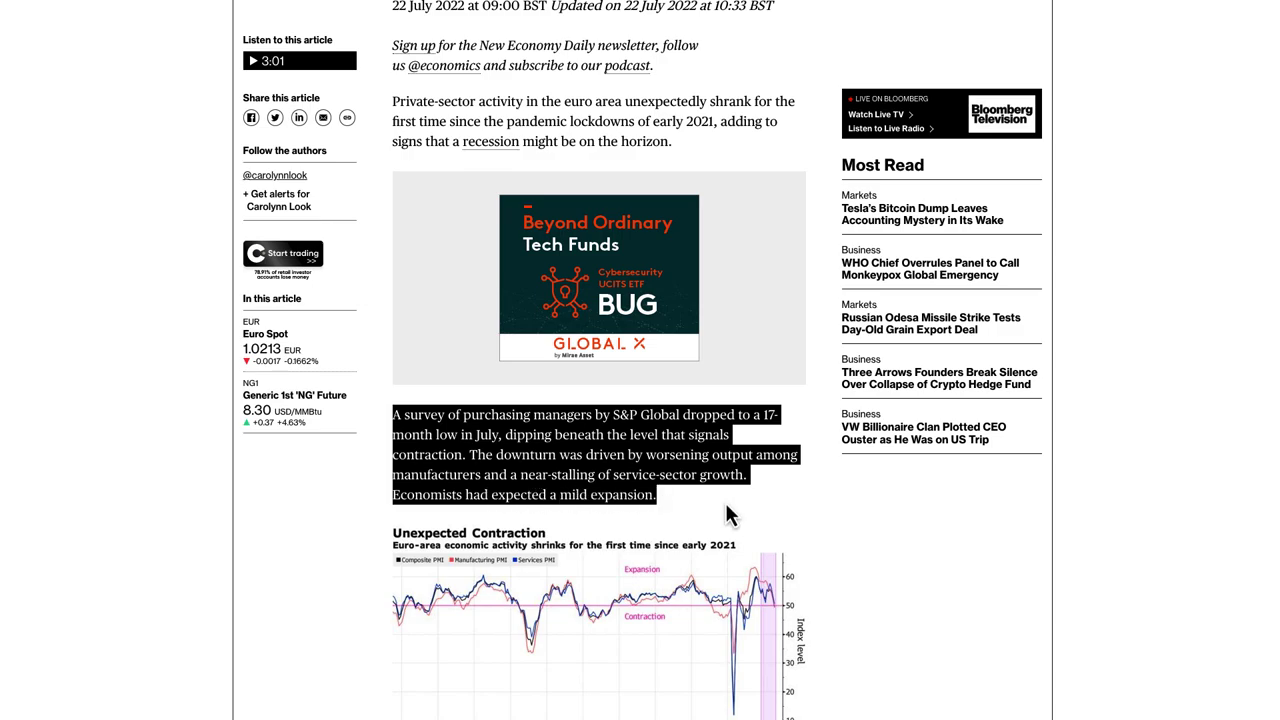
scroll(722, 510, down, 2)
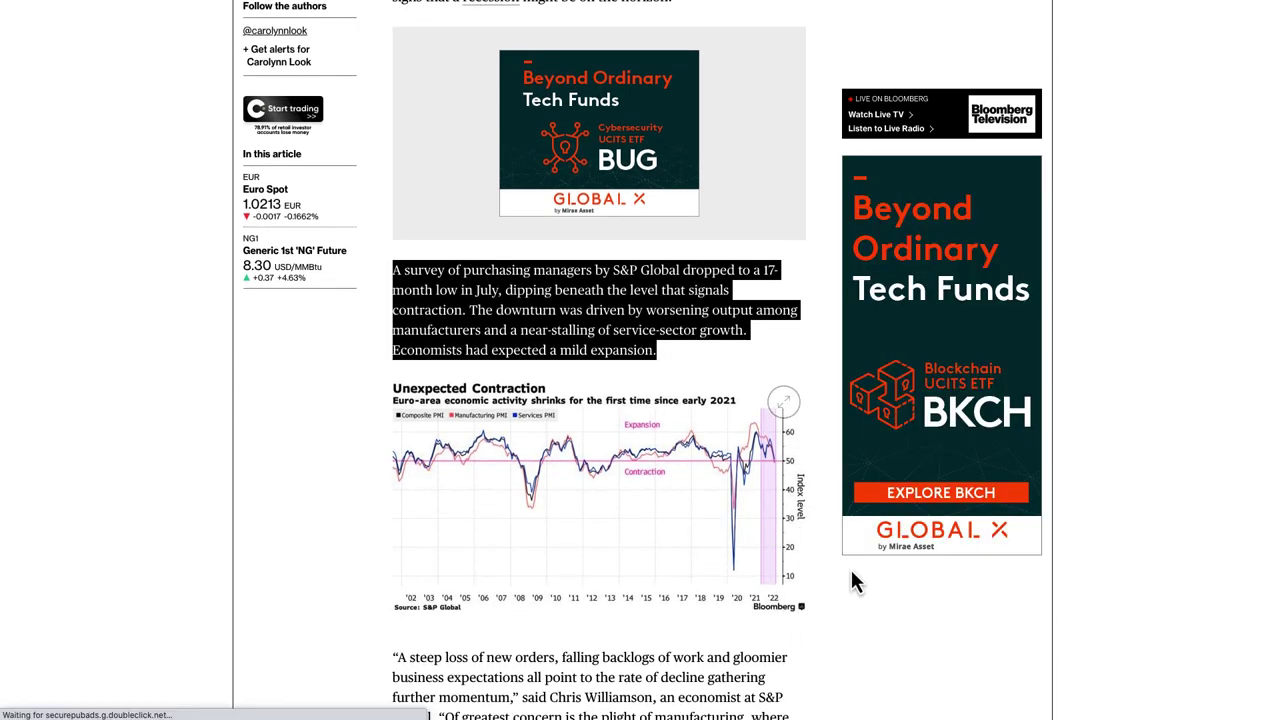
scroll(829, 488, up, 5)
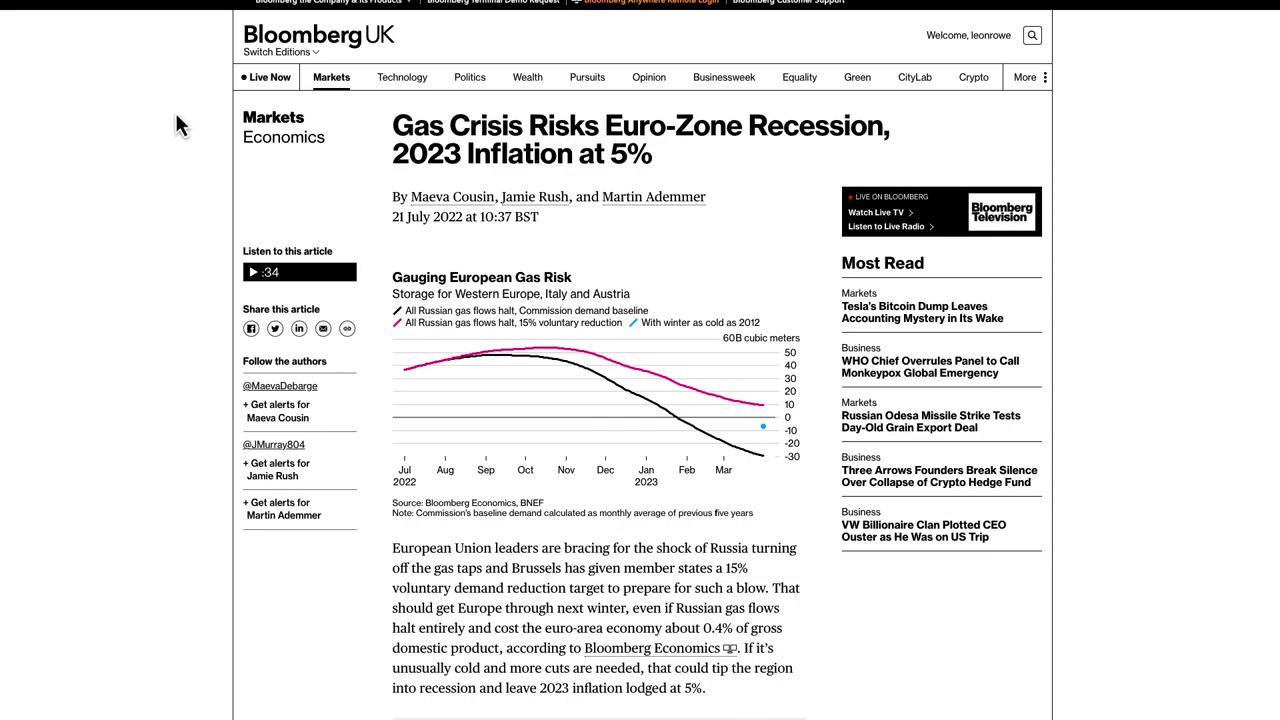
scroll(181, 108, down, 1)
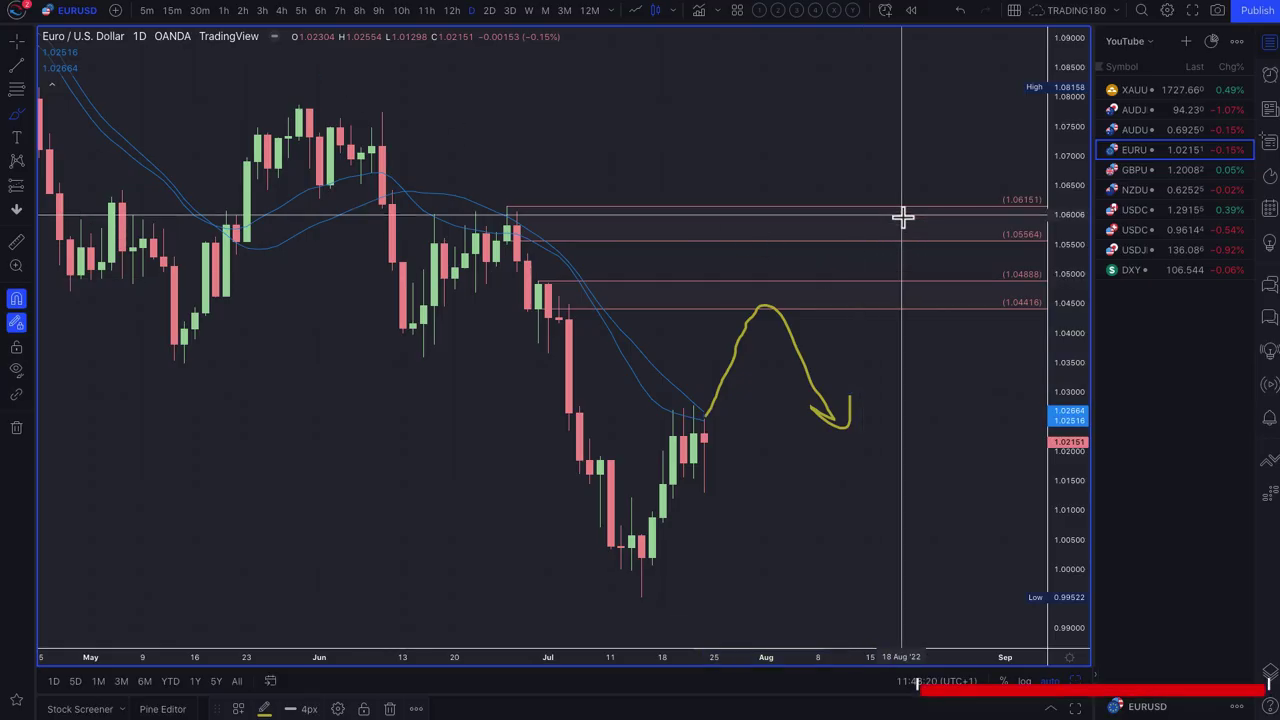
Mark a EURUSD supply zone from 1.07870 to 1.07054 at the late May high and apply the SUPPLY template.
click(30, 98)
click(316, 120)
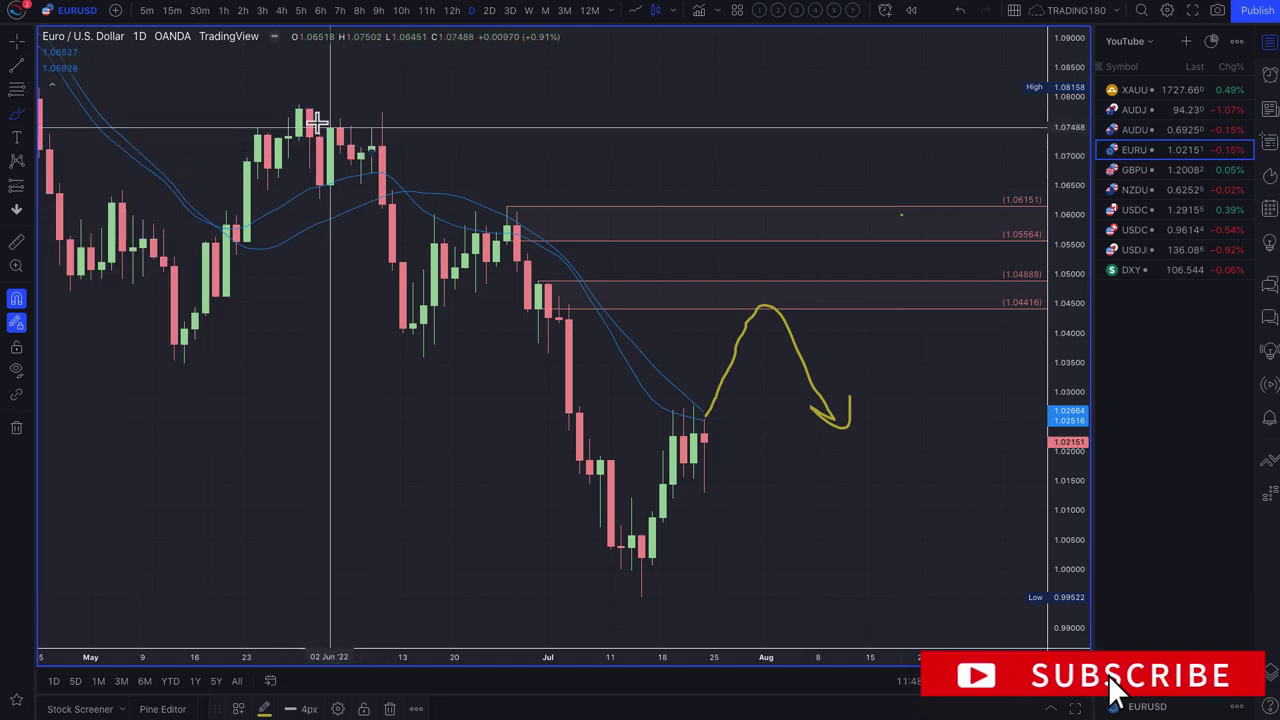
click(20, 94)
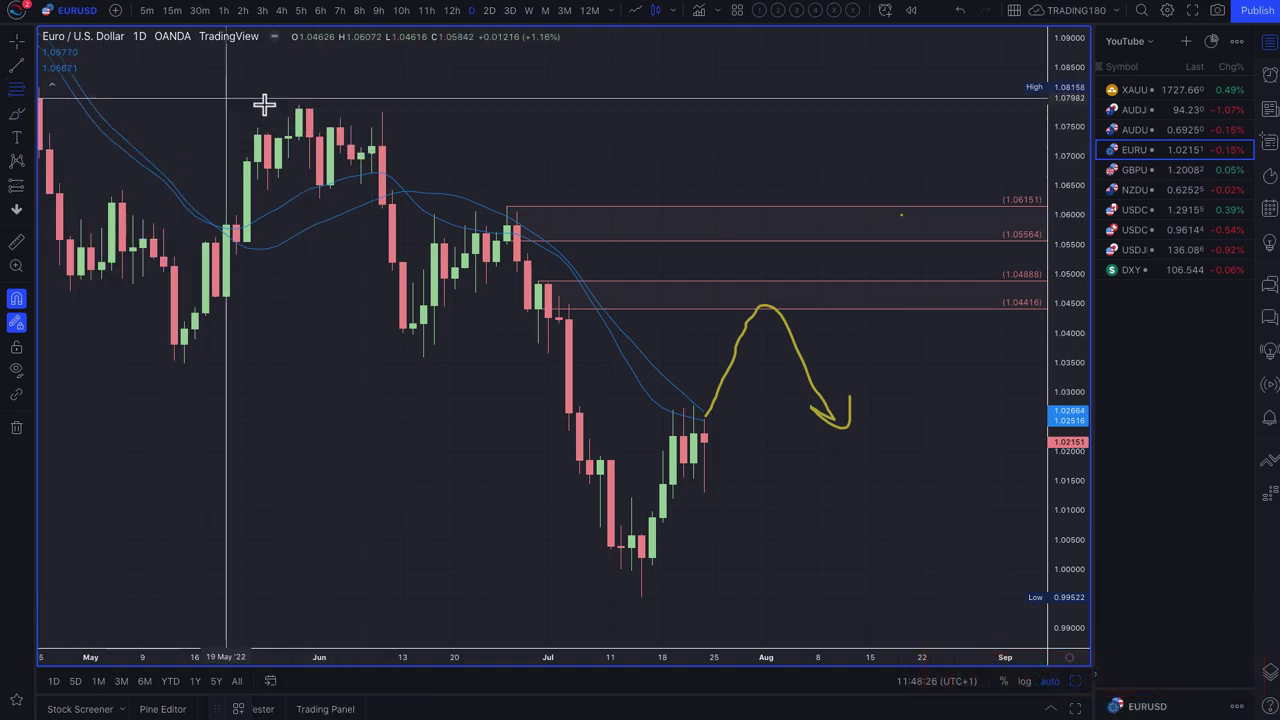
click(297, 104)
click(372, 152)
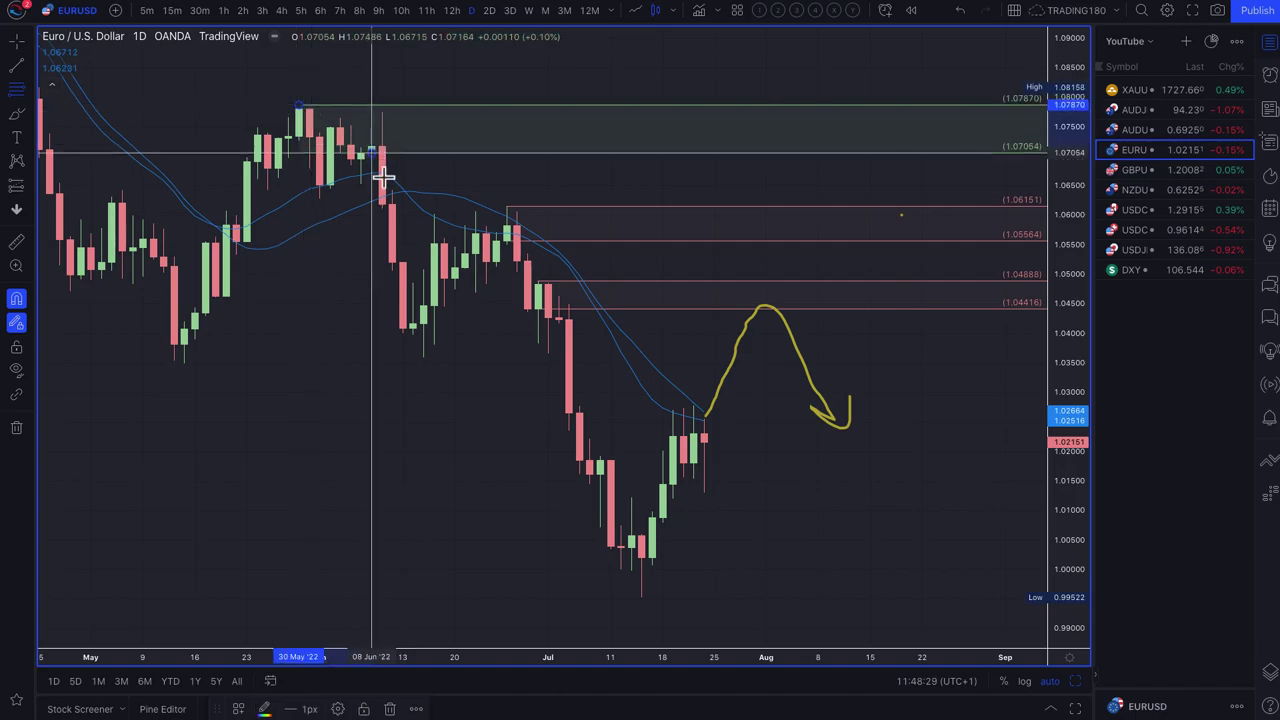
click(238, 710)
click(323, 413)
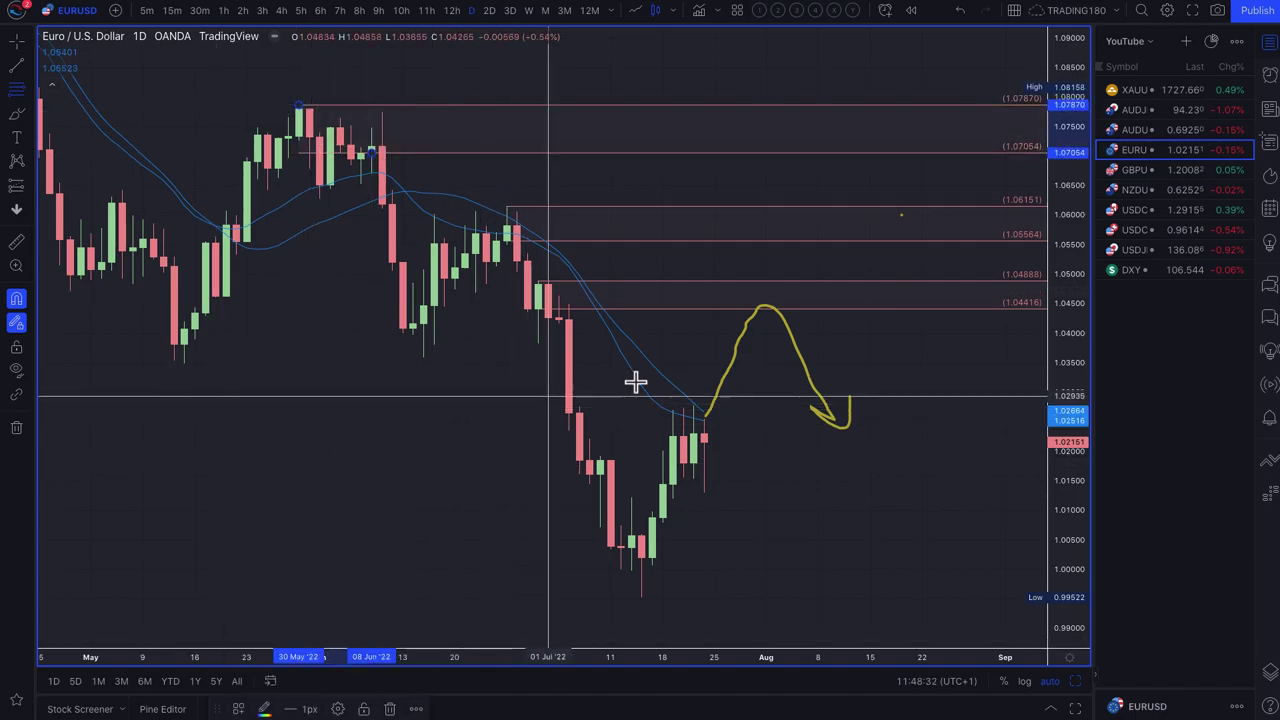
Remove the yellow brush path that rises to the 1.04416 supply level from the EURUSD chart.
click(16, 114)
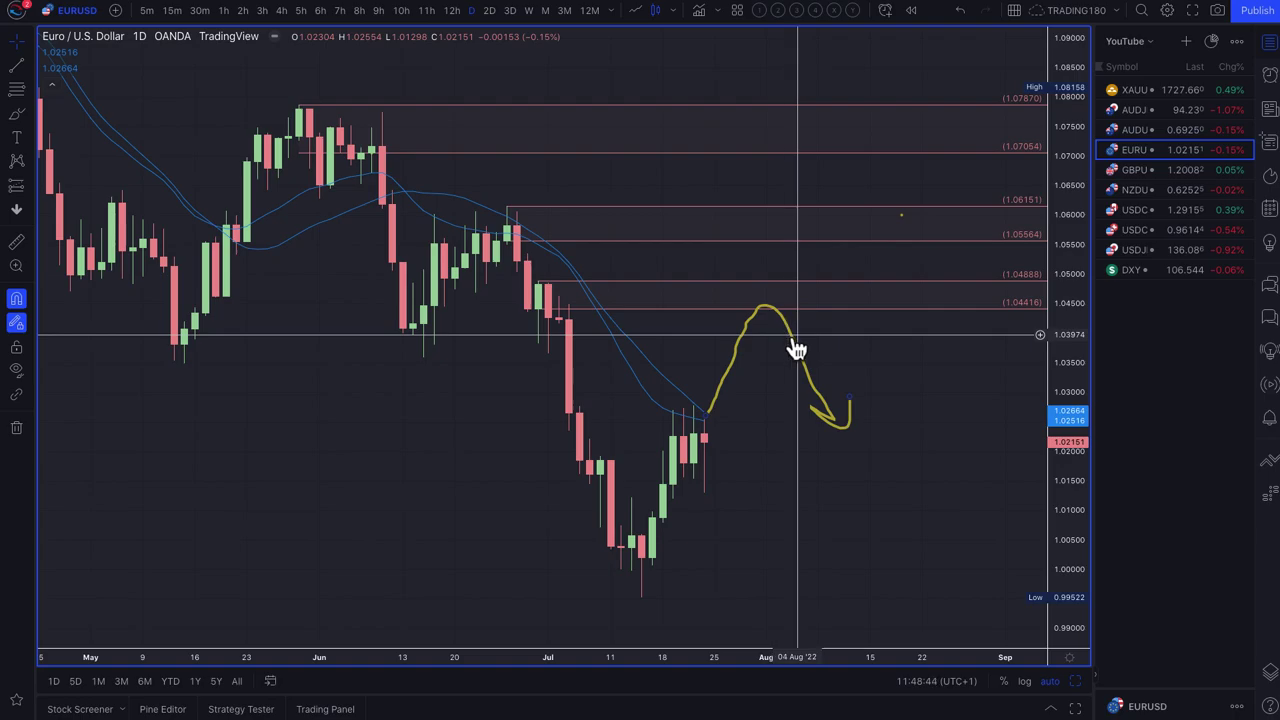
scroll(708, 428, down, 2)
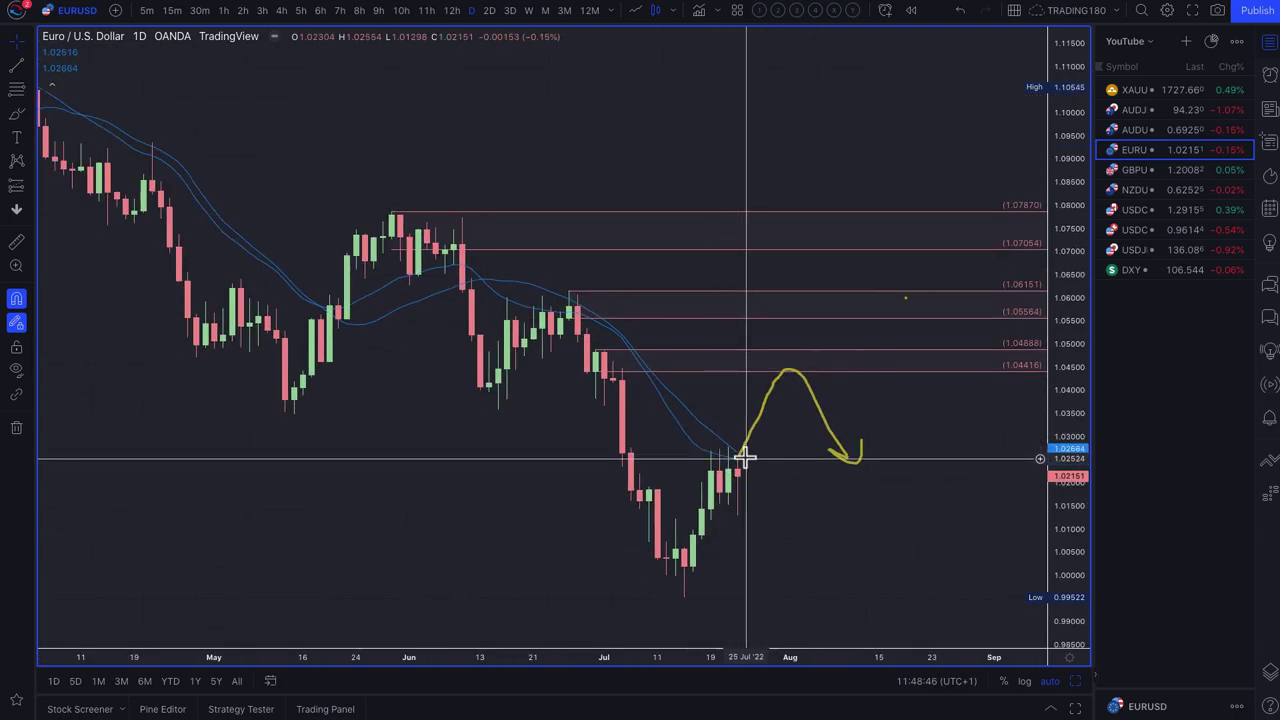
click(770, 408)
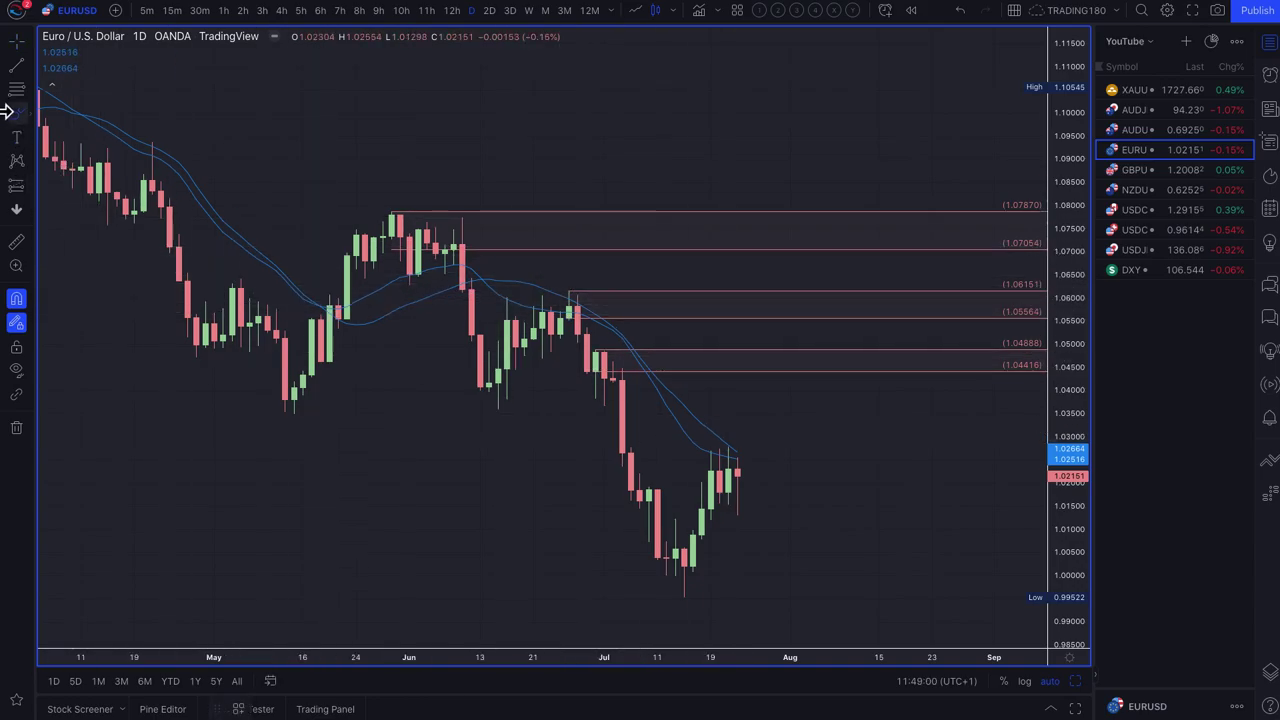
Mark a zone from 1.00580 to 0.99522 at the July low on EURUSD and apply the DEMAND template.
click(15, 90)
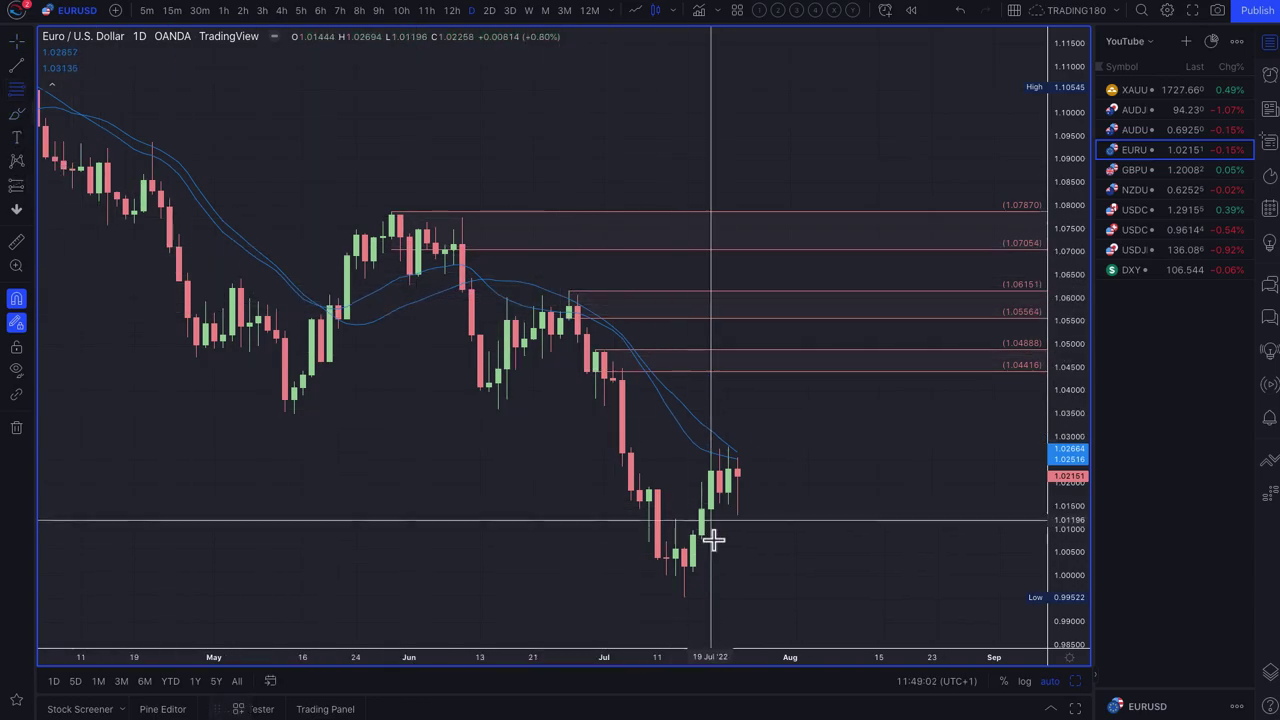
click(684, 597)
click(239, 709)
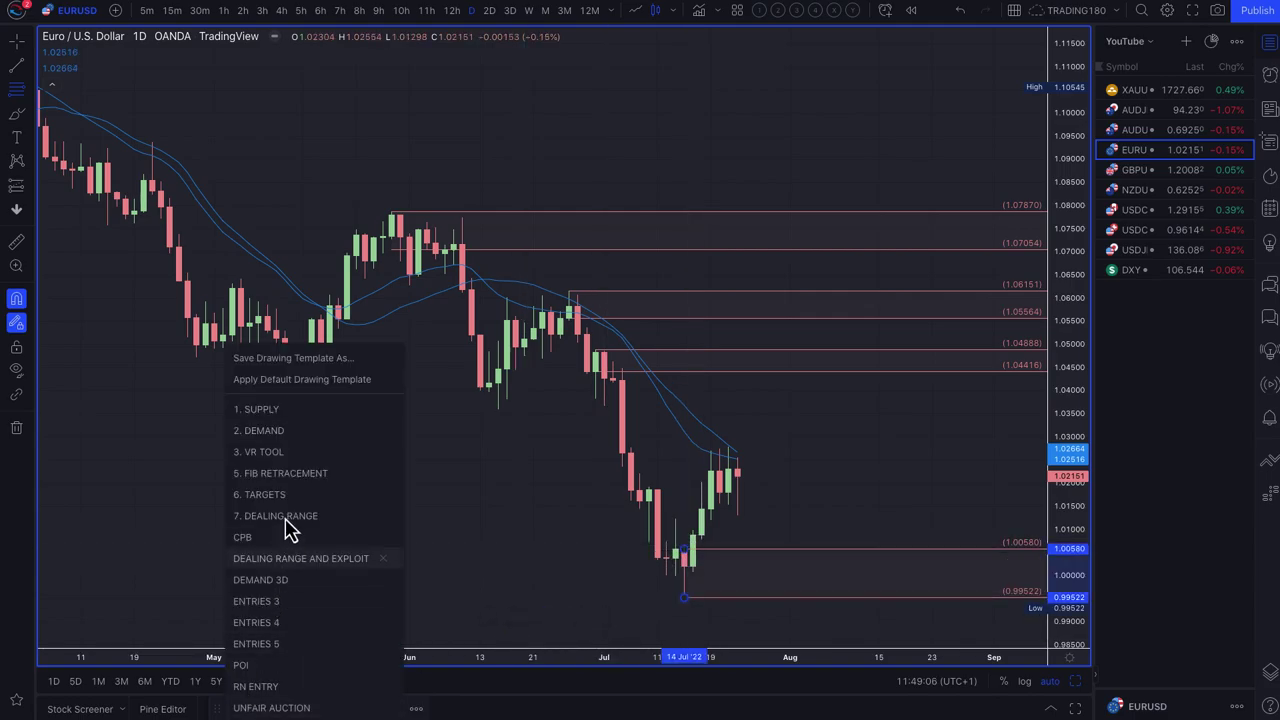
click(262, 430)
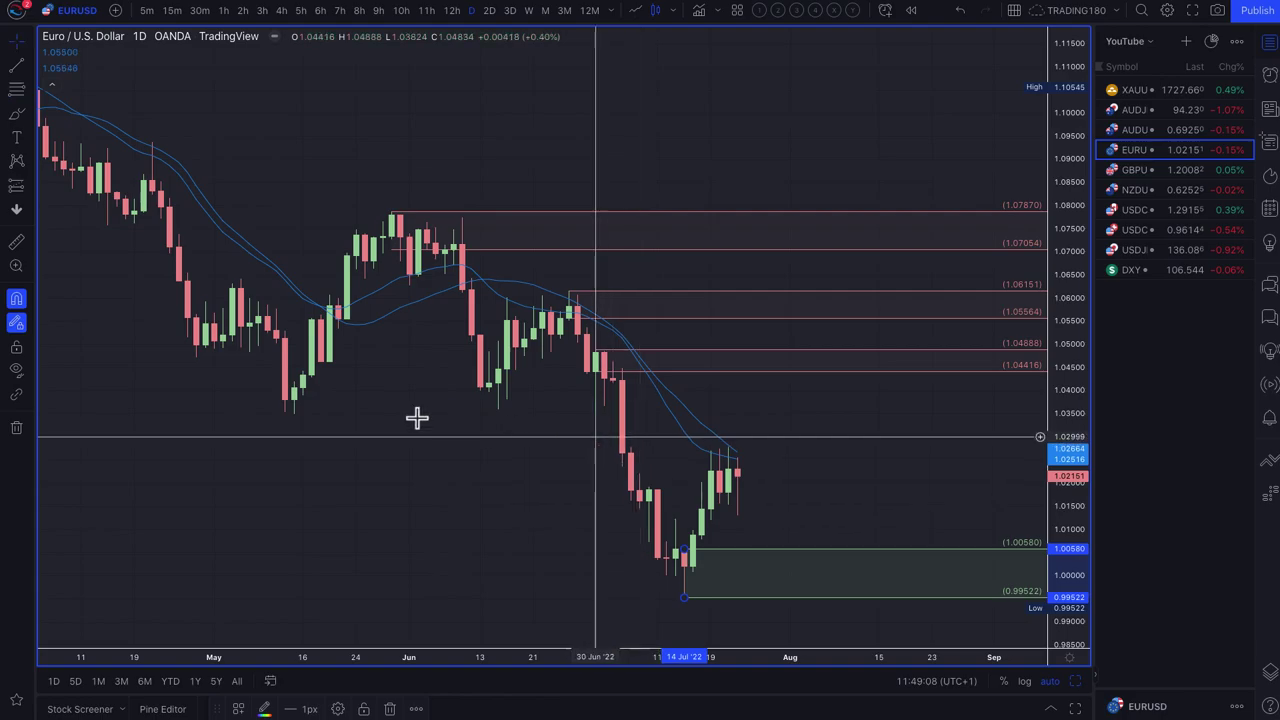
Circle the latest EURUSD candles and brush two alternative paths: down into the 1.00580 demand zone and up, or up to the 1.04416 supply and down.
click(16, 118)
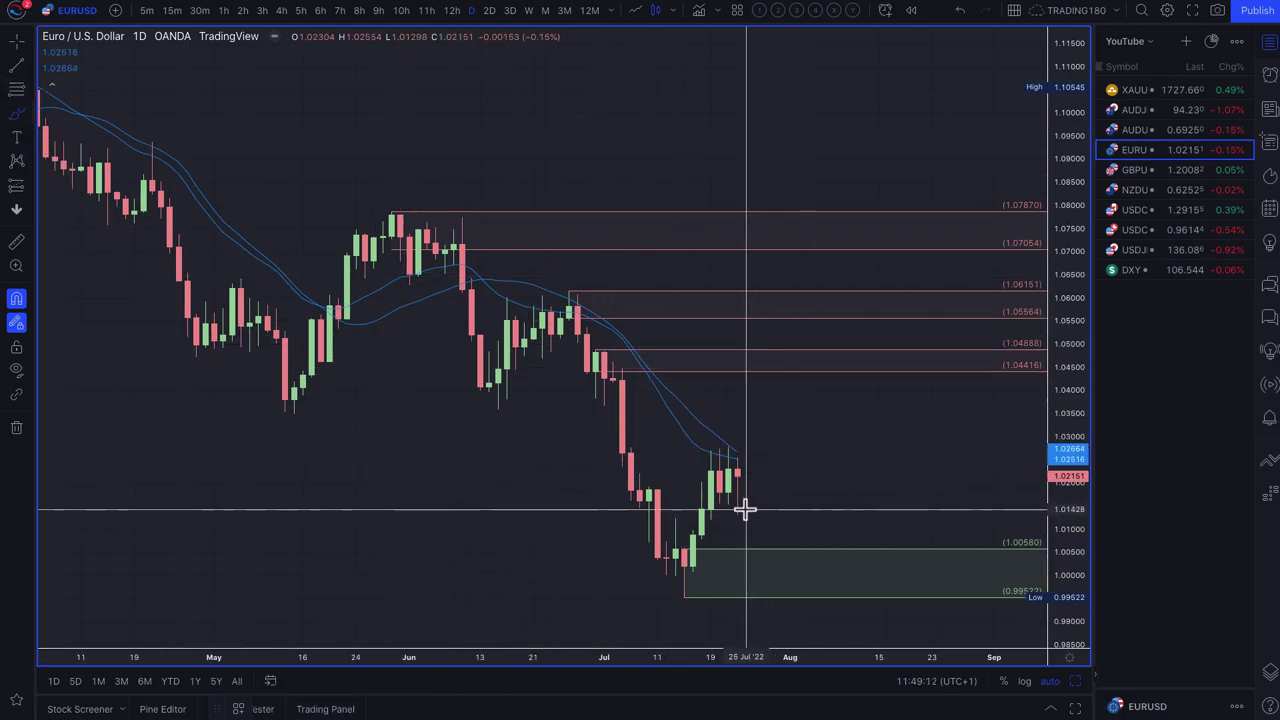
mouse_move(737, 483)
mouse_down()
mouse_move(774, 583)
mouse_move(858, 510)
mouse_move(871, 535)
mouse_up()
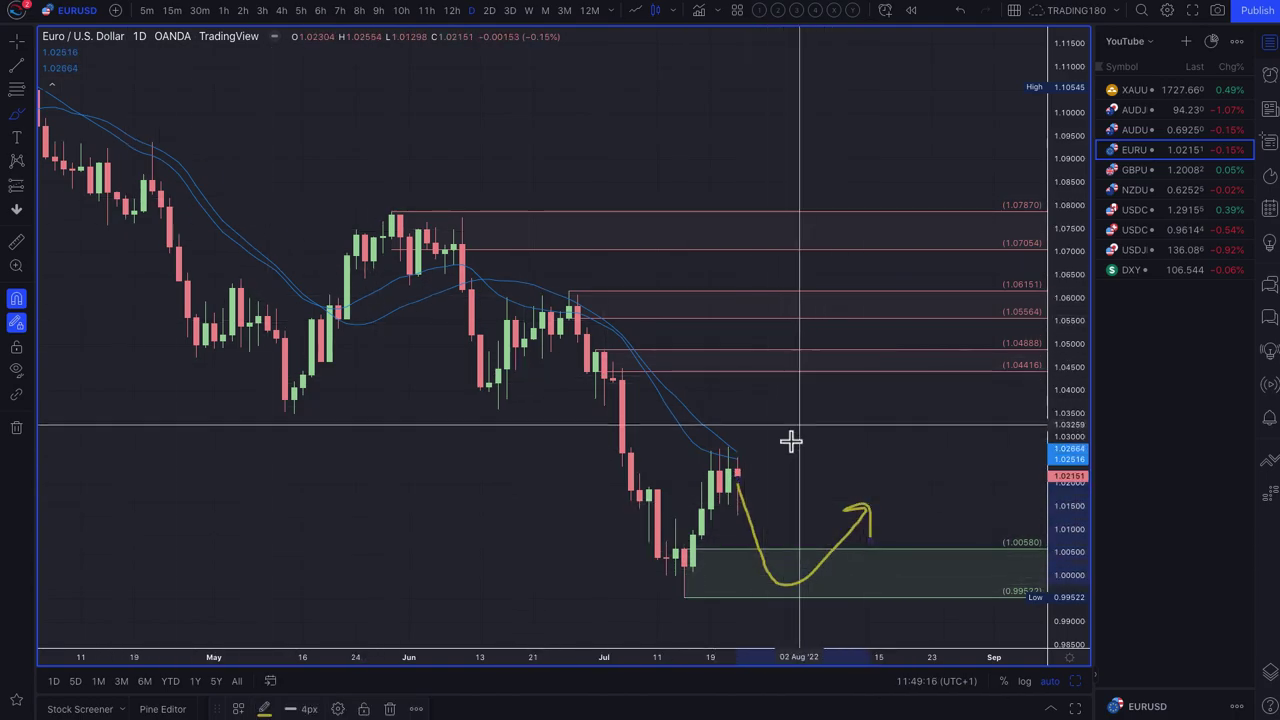
mouse_move(732, 448)
mouse_down()
mouse_move(689, 491)
mouse_move(754, 457)
mouse_up()
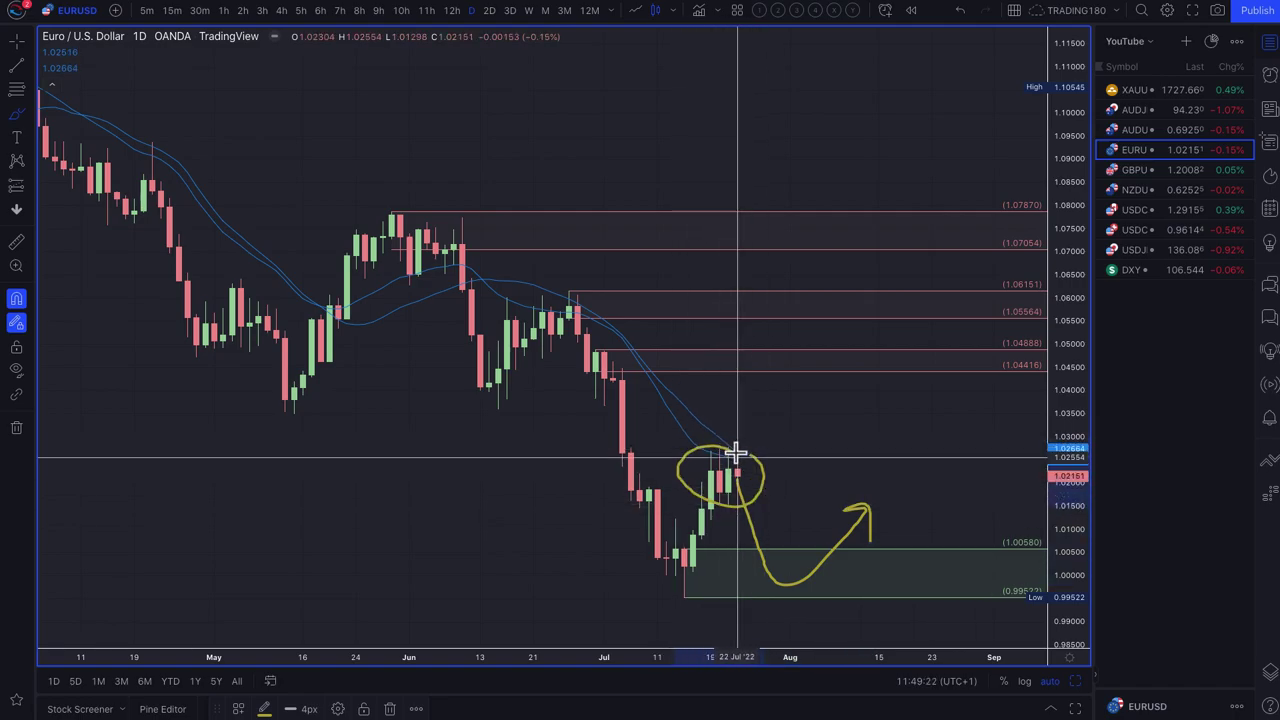
mouse_move(737, 456)
mouse_down()
mouse_move(774, 374)
mouse_move(800, 362)
mouse_move(879, 438)
mouse_move(895, 423)
mouse_up()
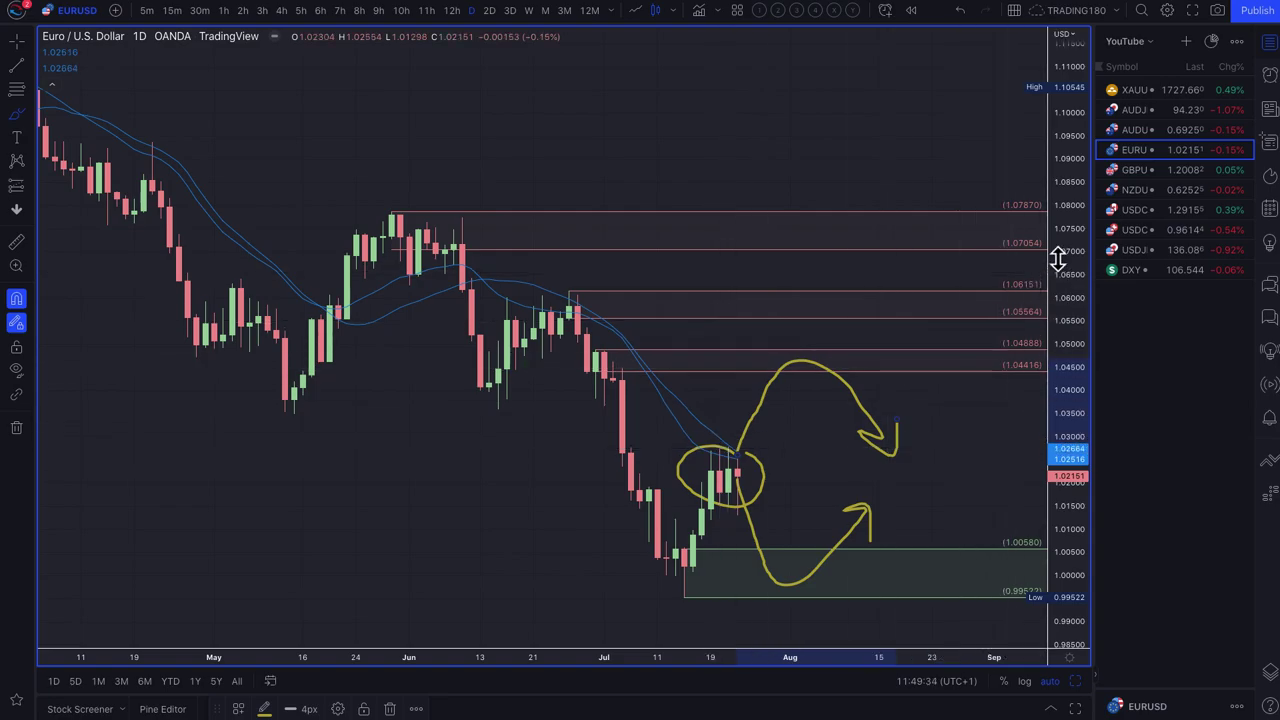
Show the AUDUSD chart, mark a demand zone at 0.67571–0.66816, and sketch a path falling into it and turning up.
click(1143, 134)
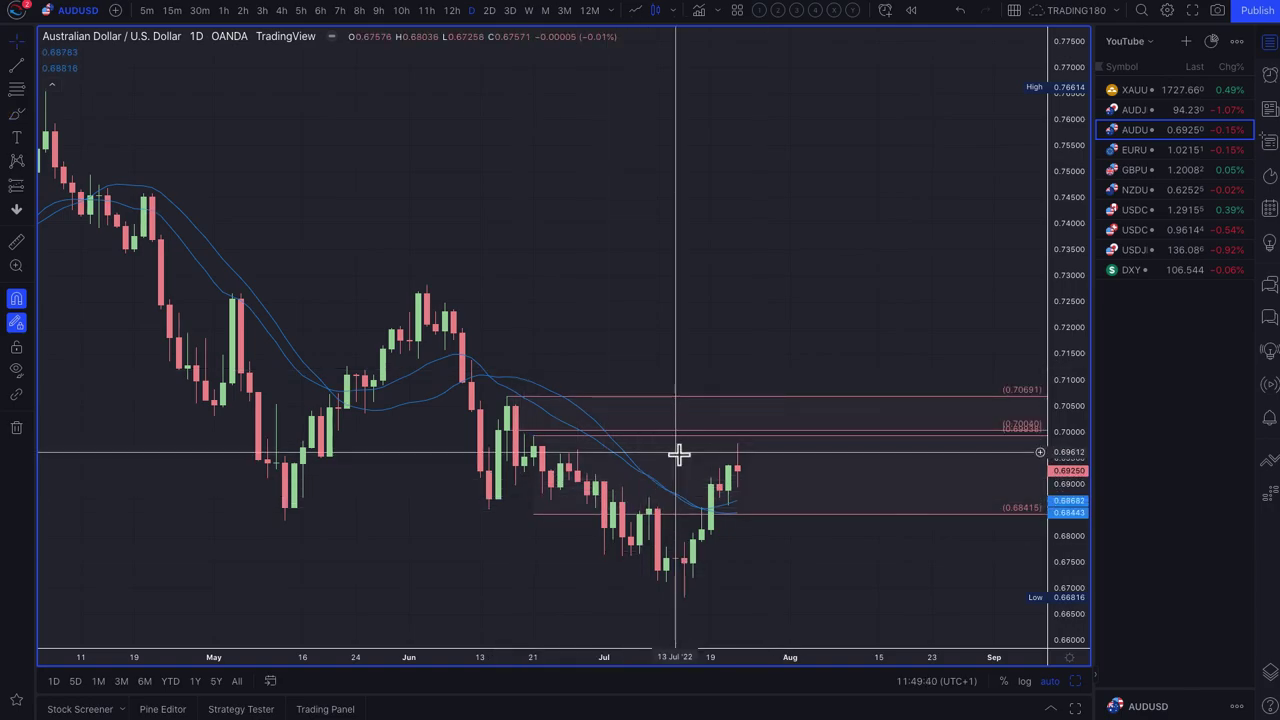
scroll(680, 460, down, 2)
scroll(680, 460, left, 5)
scroll(680, 460, right, 6)
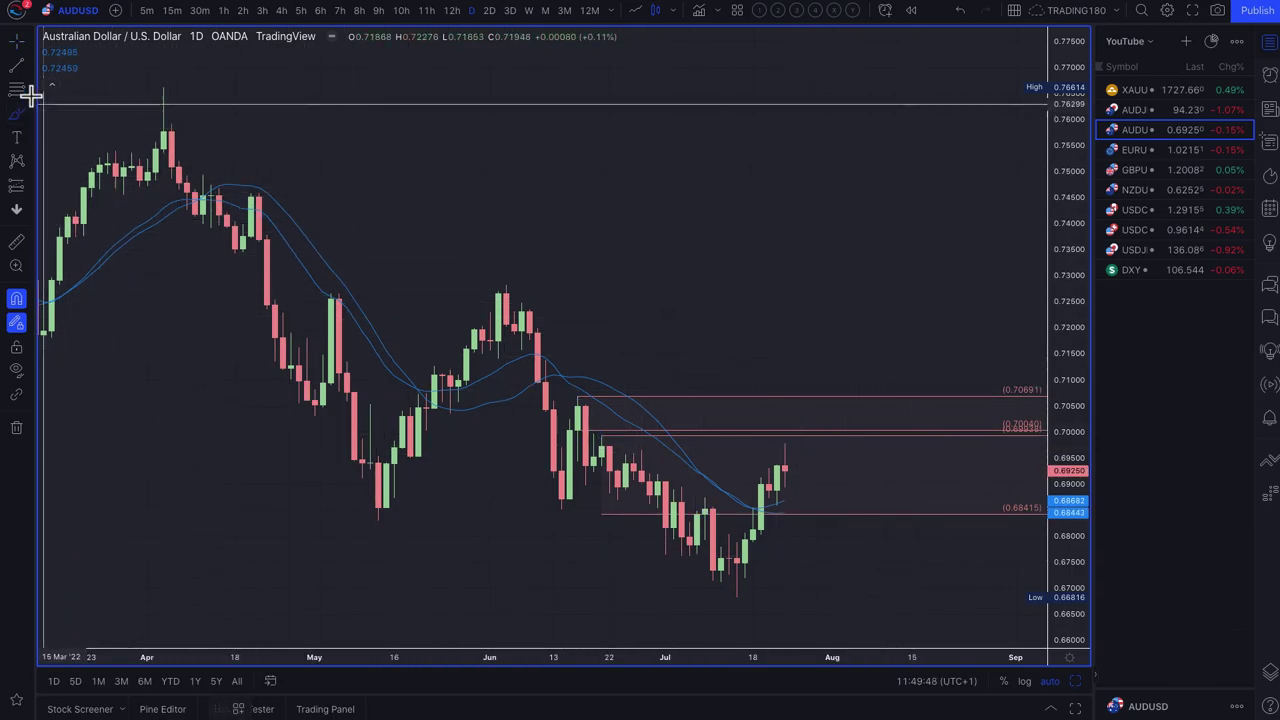
click(734, 556)
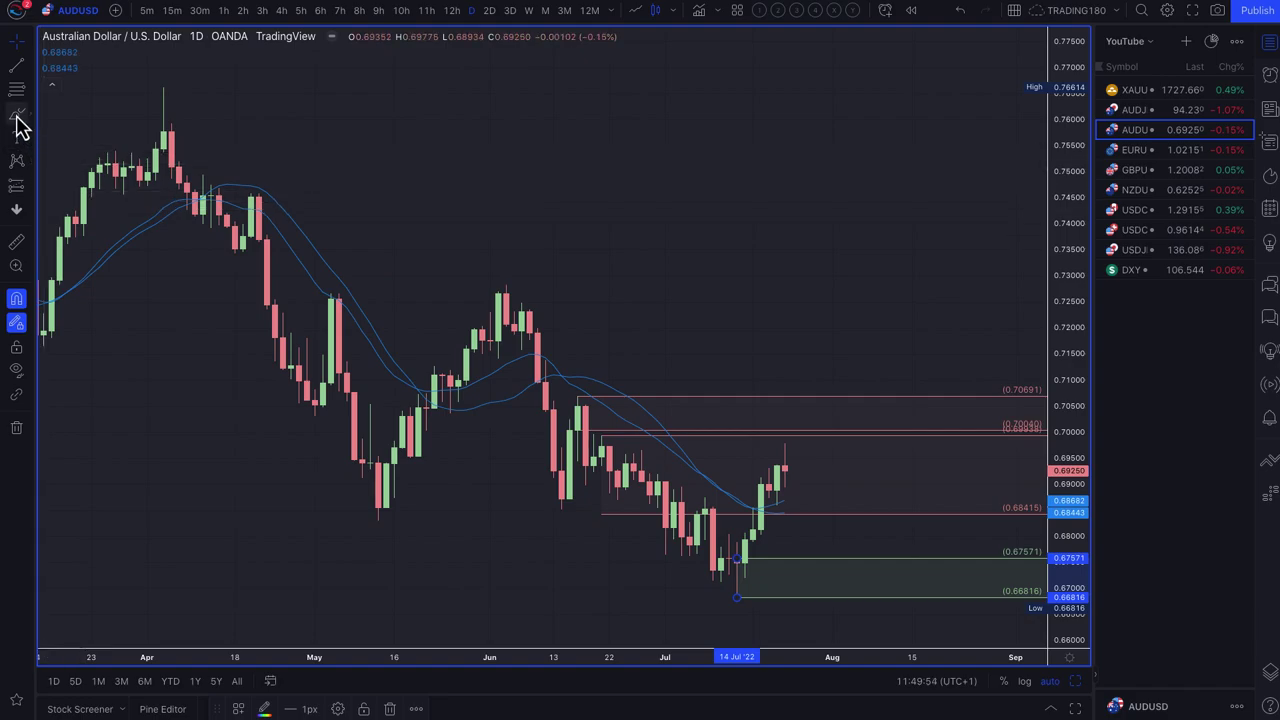
mouse_move(786, 470)
mouse_down()
mouse_move(826, 577)
mouse_move(851, 589)
mouse_move(877, 545)
mouse_move(903, 560)
mouse_up()
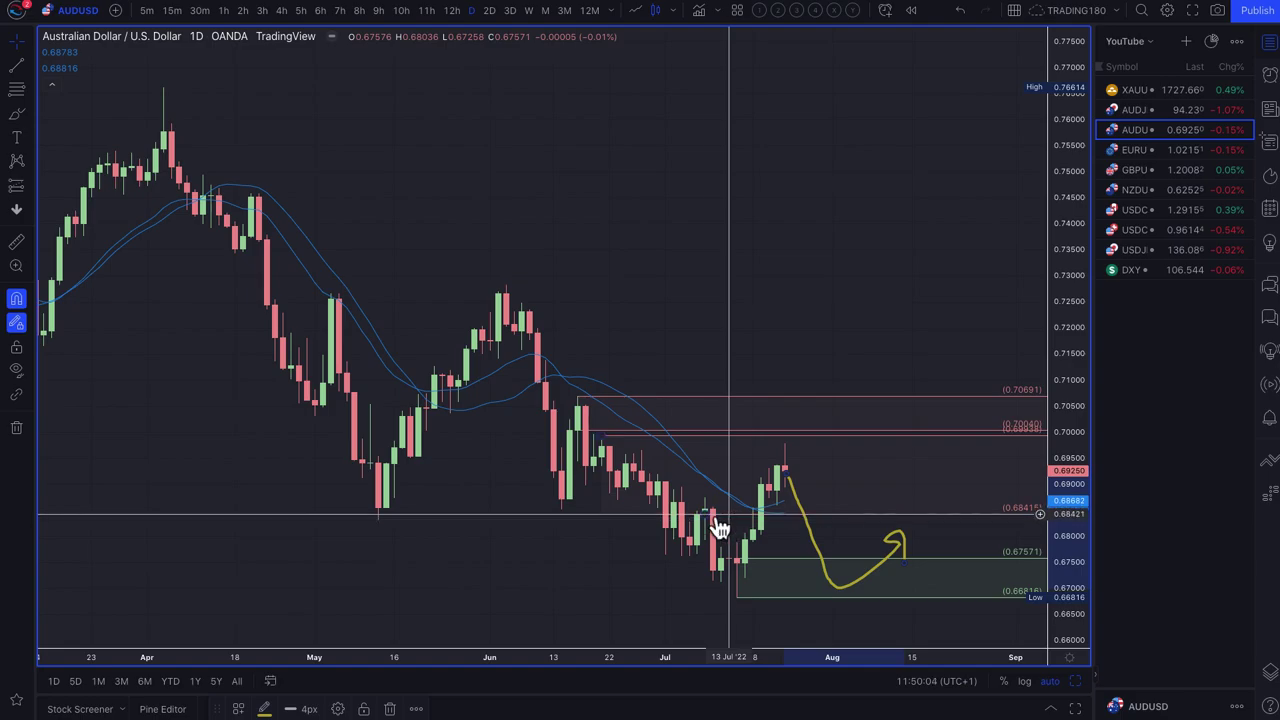
Move the lower edge of the 0.69938 supply zone to 0.68942, and circle the 0.70691–0.70040 supply zone with a brush arrow falling from it.
scroll(706, 527, up, 3)
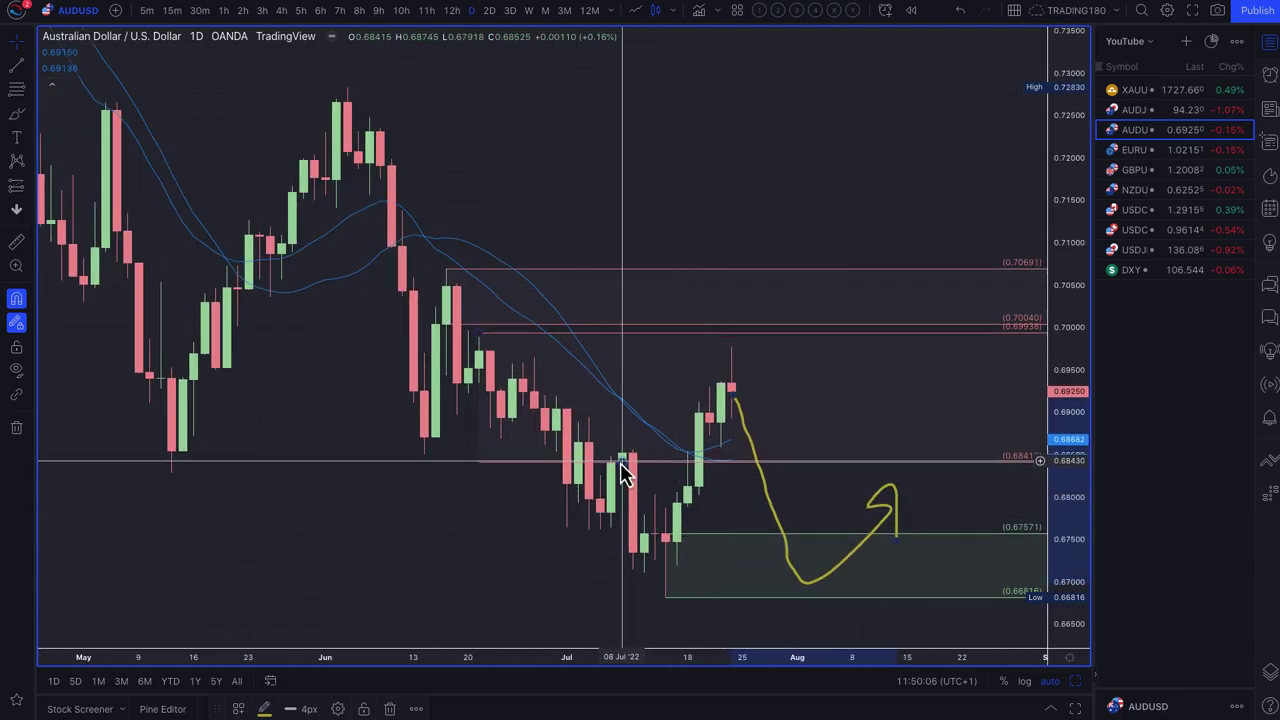
click(512, 418)
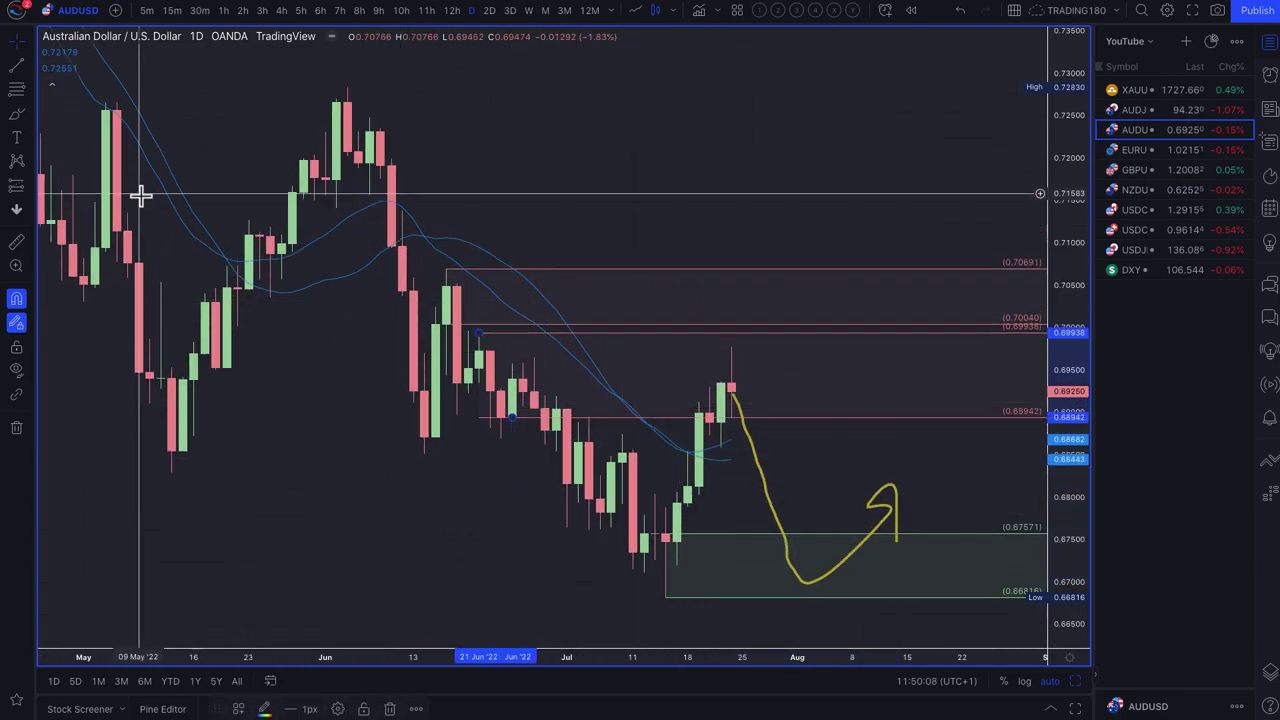
click(16, 113)
mouse_move(808, 270)
mouse_down()
mouse_move(746, 291)
mouse_move(790, 264)
mouse_move(846, 443)
mouse_move(866, 429)
mouse_up()
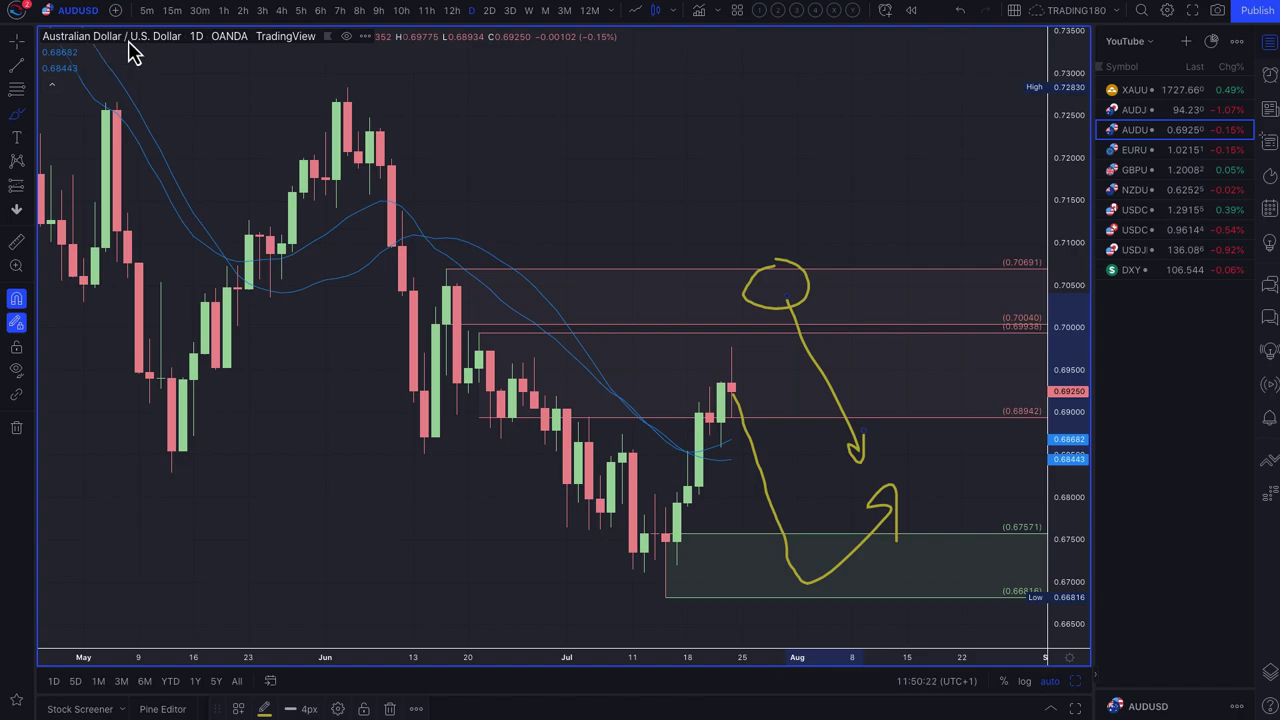
Show the AUDJPY chart and delete its supply zone at 95.328–93.816.
click(1150, 112)
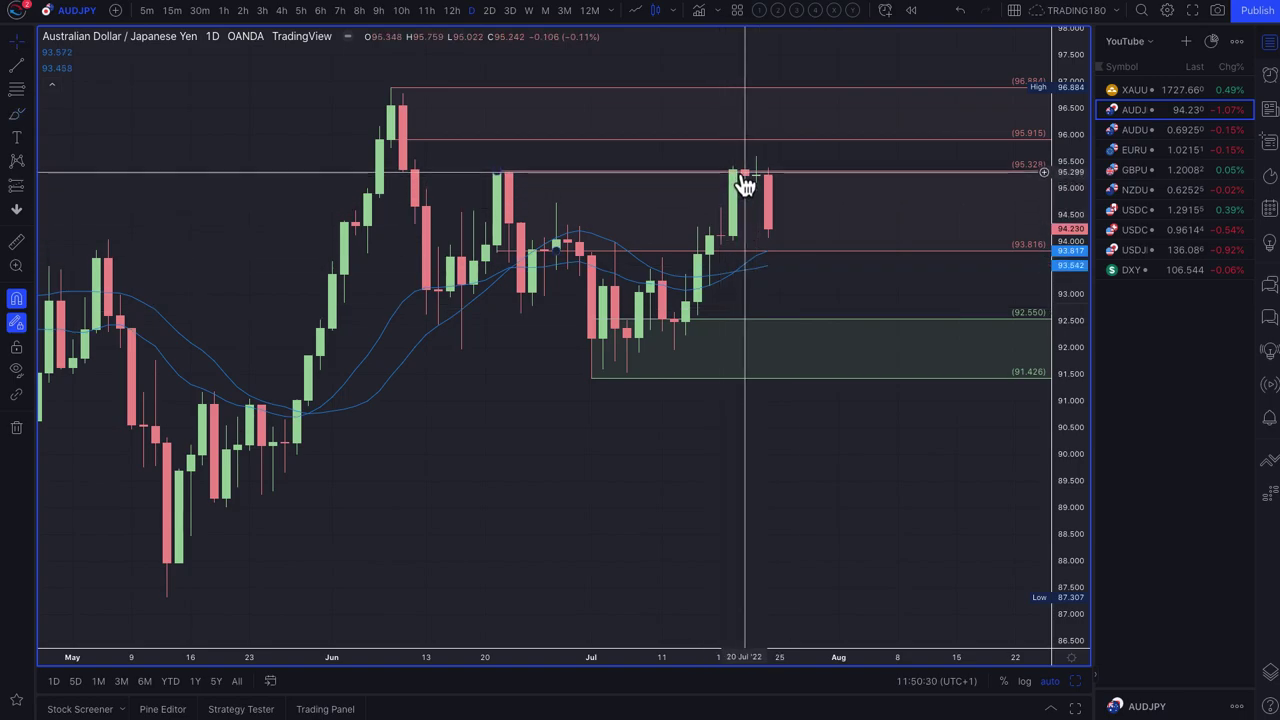
drag(741, 171, 747, 165)
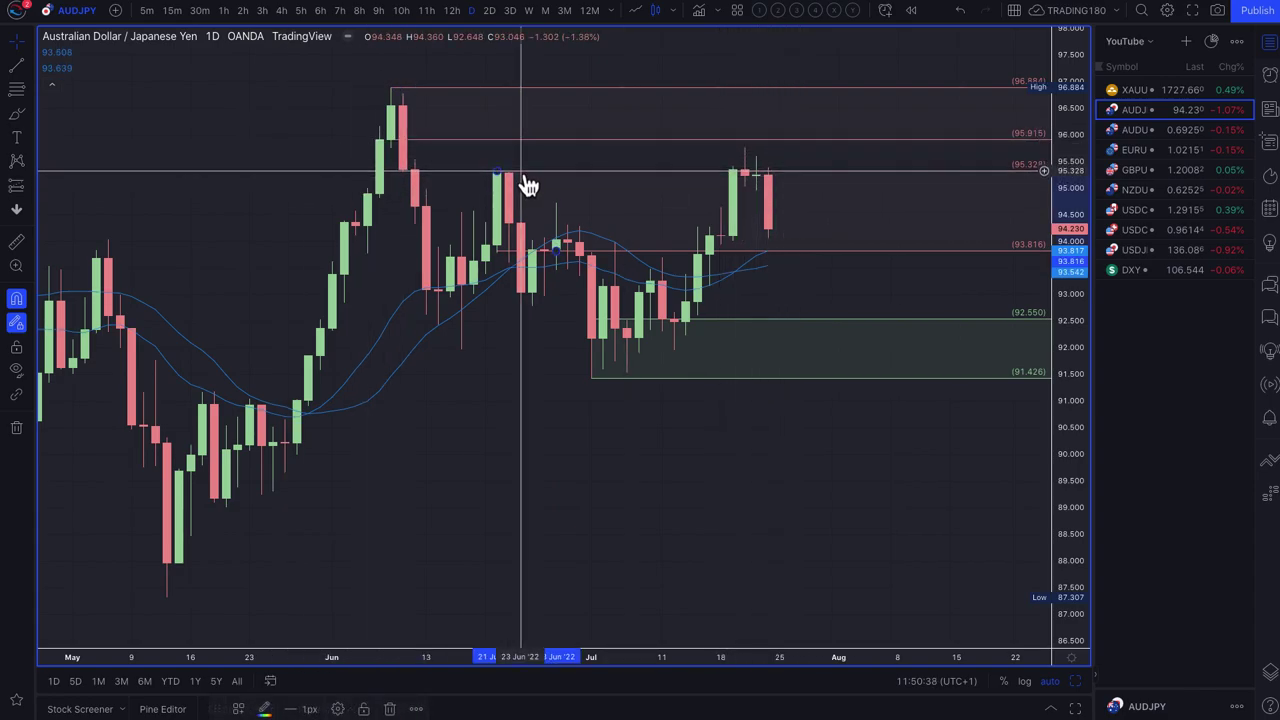
key(Delete)
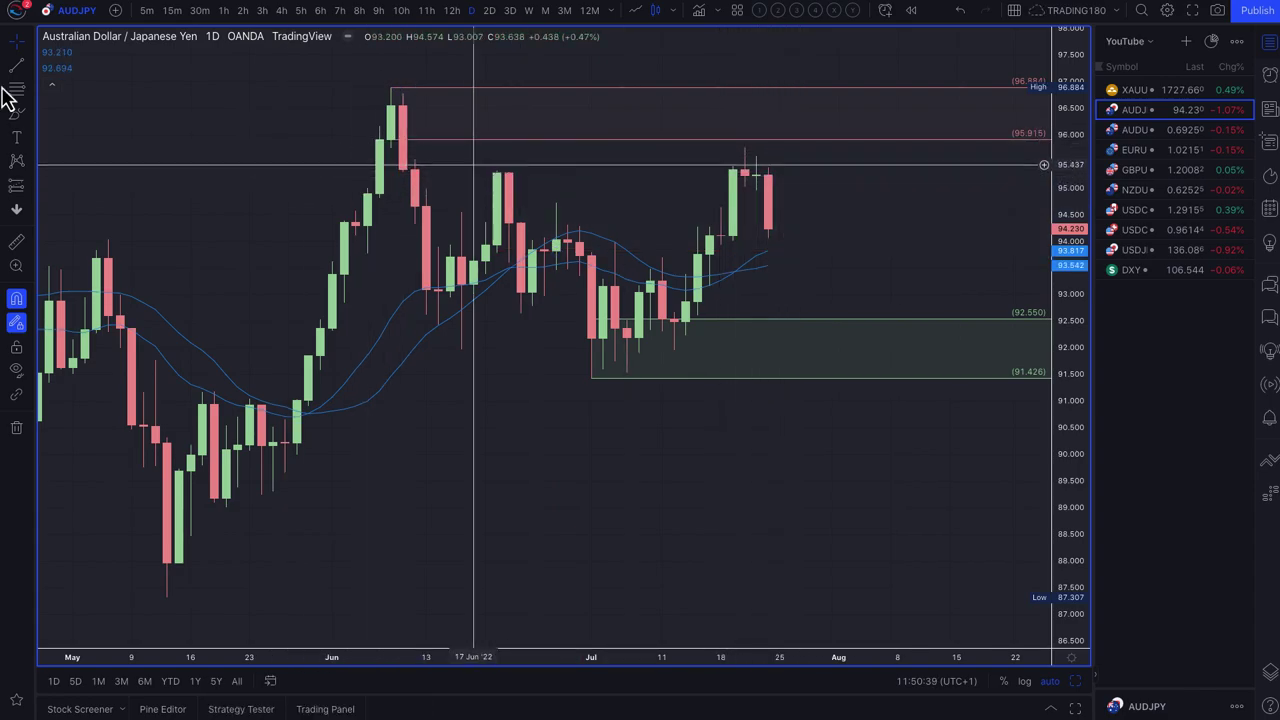
Mark an AUDJPY zone from 95.759 to 95.242 at the recent July high and apply the SUPPLY template.
click(755, 178)
click(744, 149)
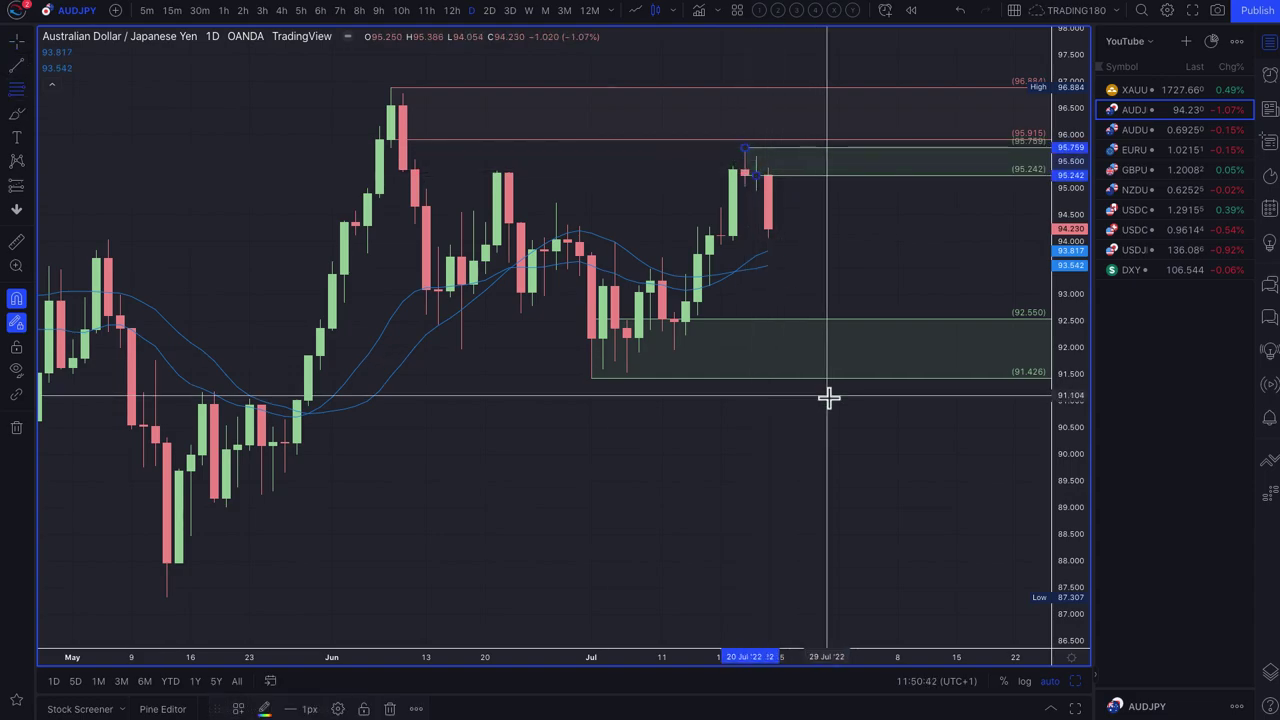
click(239, 709)
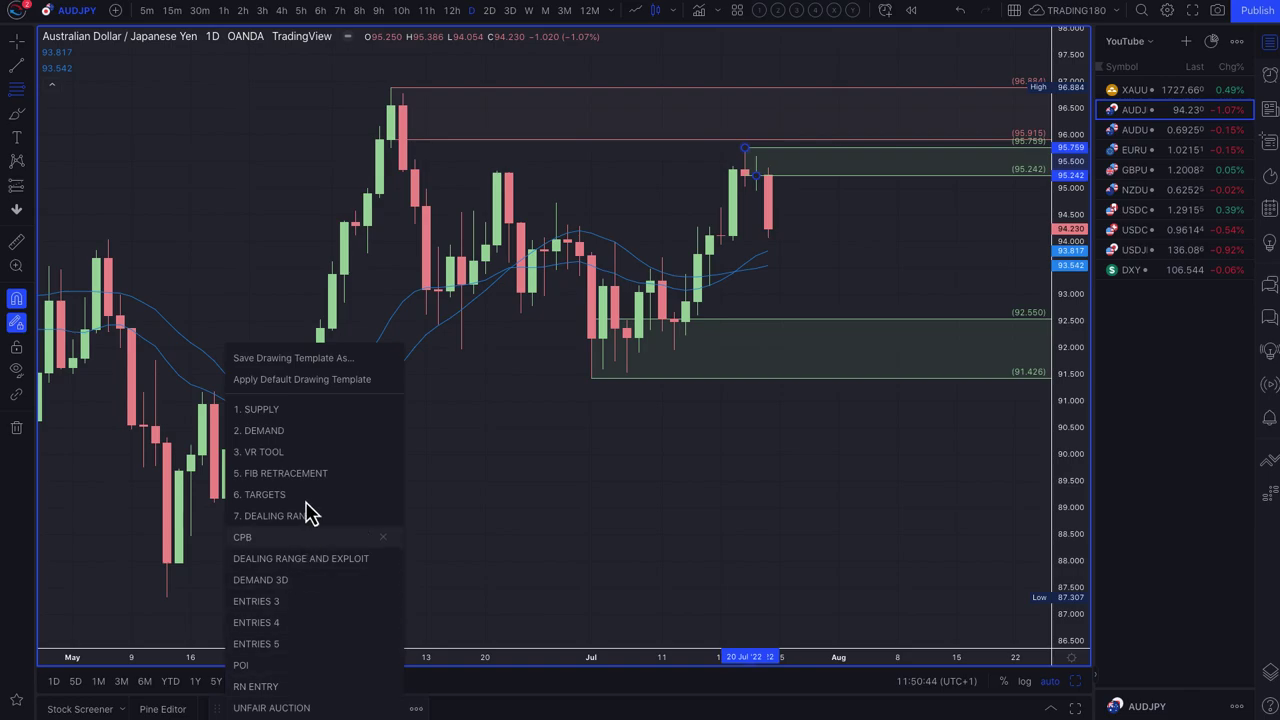
click(295, 415)
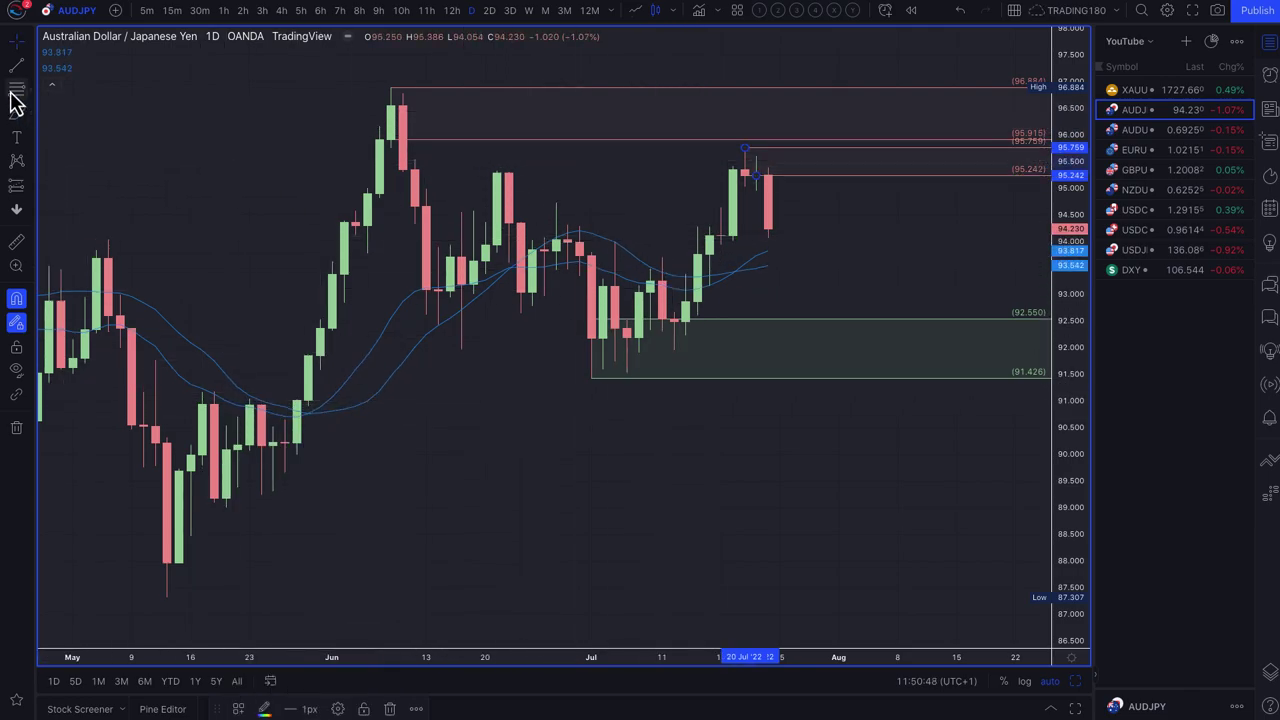
Mark an AUDJPY zone from 94.114 to 93.938 at the 18 July candle and apply the DEMAND template.
click(584, 217)
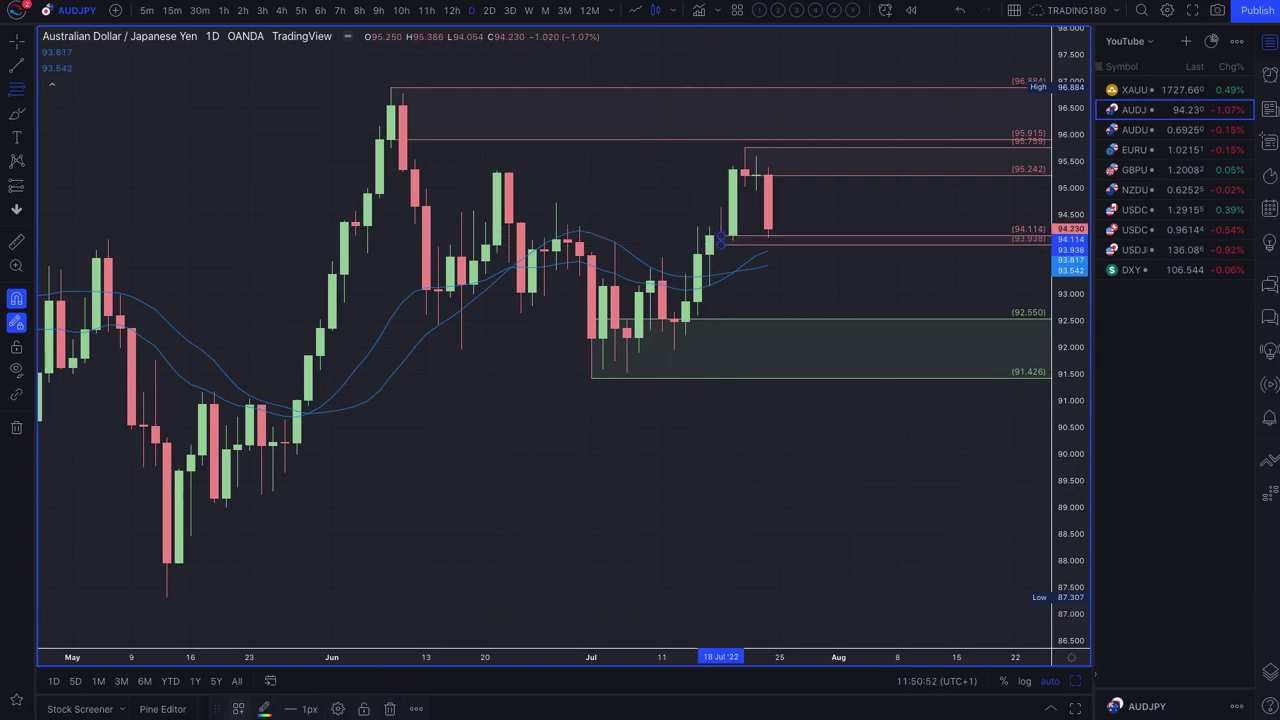
click(239, 709)
click(322, 431)
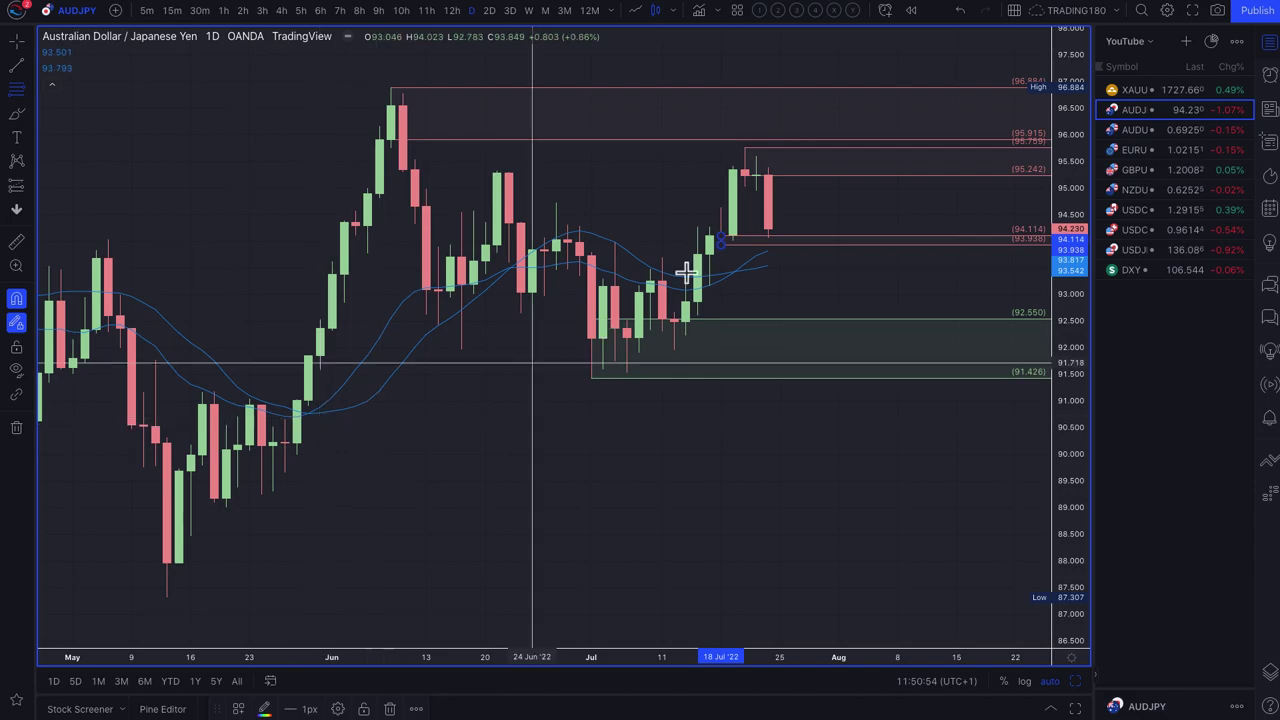
Brush an AUDJPY path dropping into a circled spot in the 92.550–91.426 demand zone and rebounding, and circle the 96.884–95.915 supply zone with an arrow falling.
scroll(750, 325, up, 2)
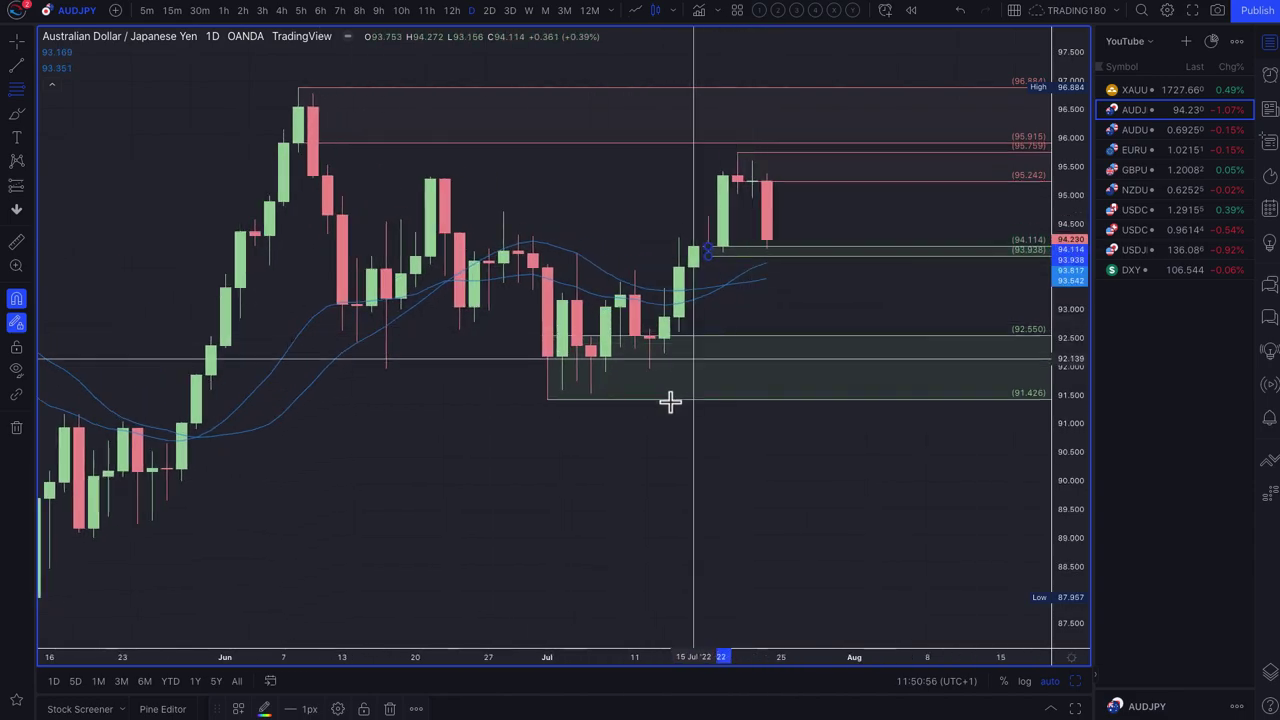
click(18, 117)
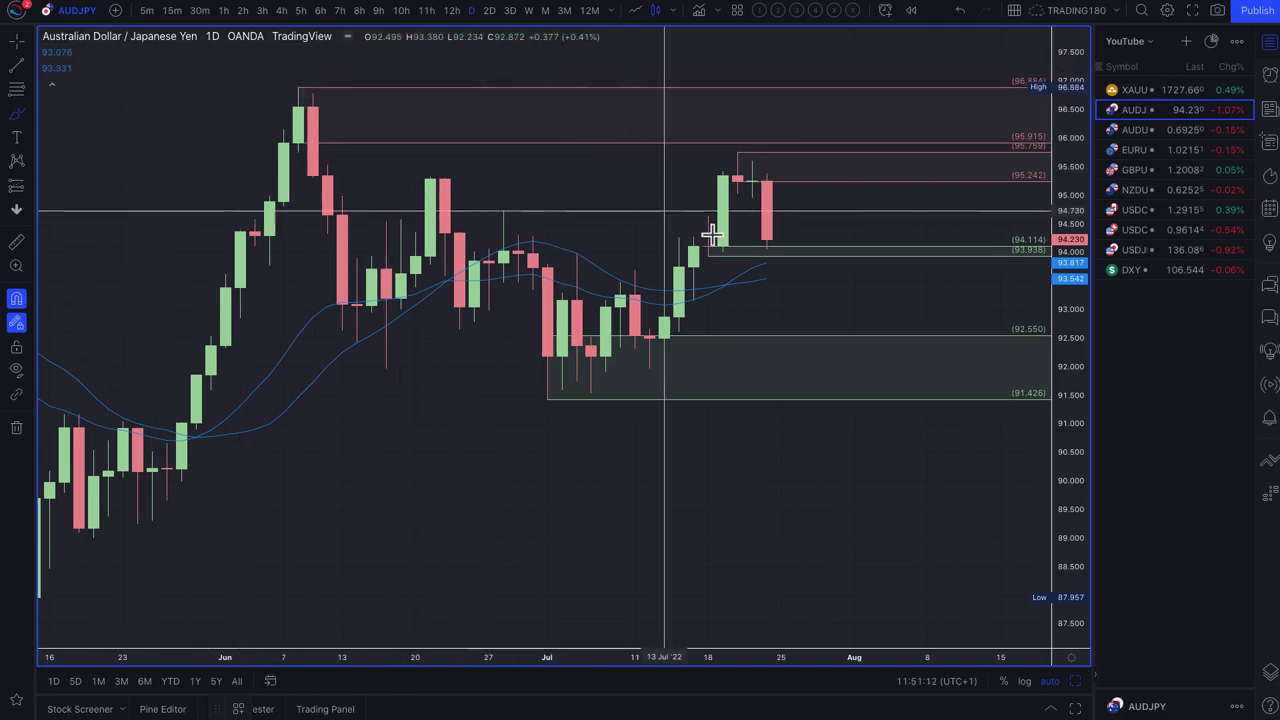
mouse_move(766, 245)
mouse_down()
mouse_move(806, 383)
mouse_move(857, 309)
mouse_move(898, 297)
mouse_up()
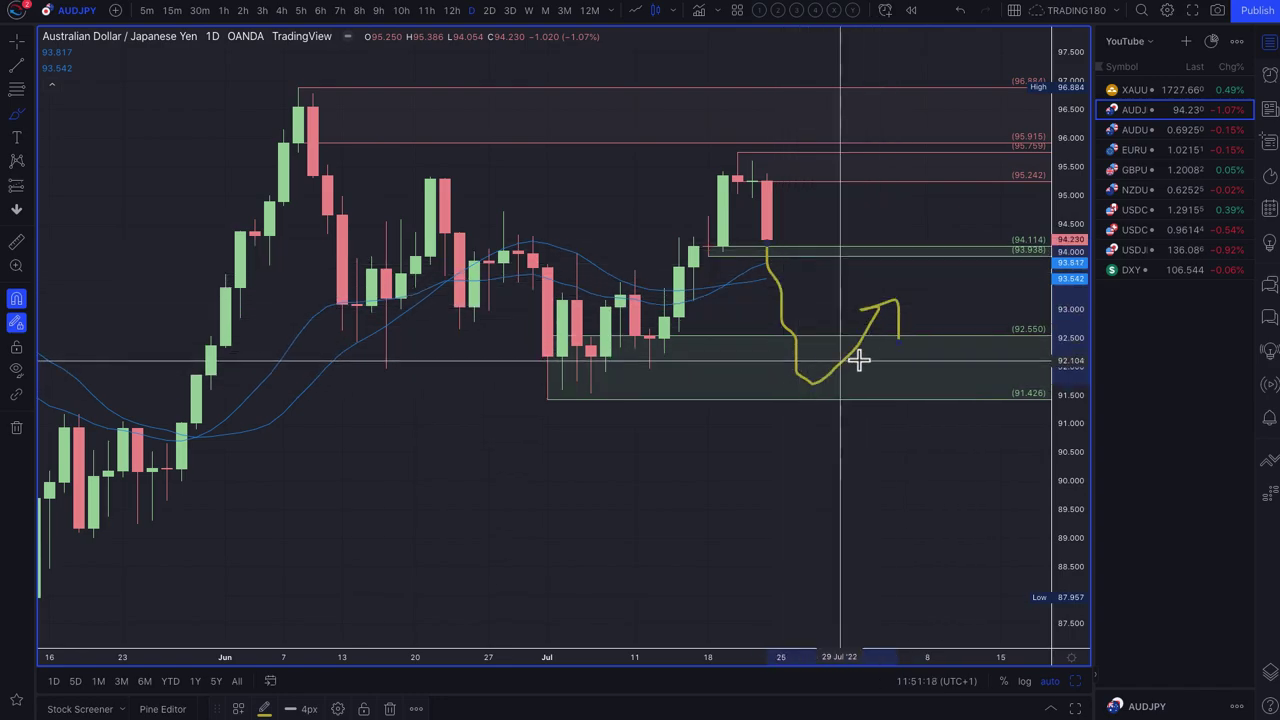
mouse_move(805, 352)
mouse_down()
mouse_move(786, 369)
mouse_move(829, 363)
mouse_up()
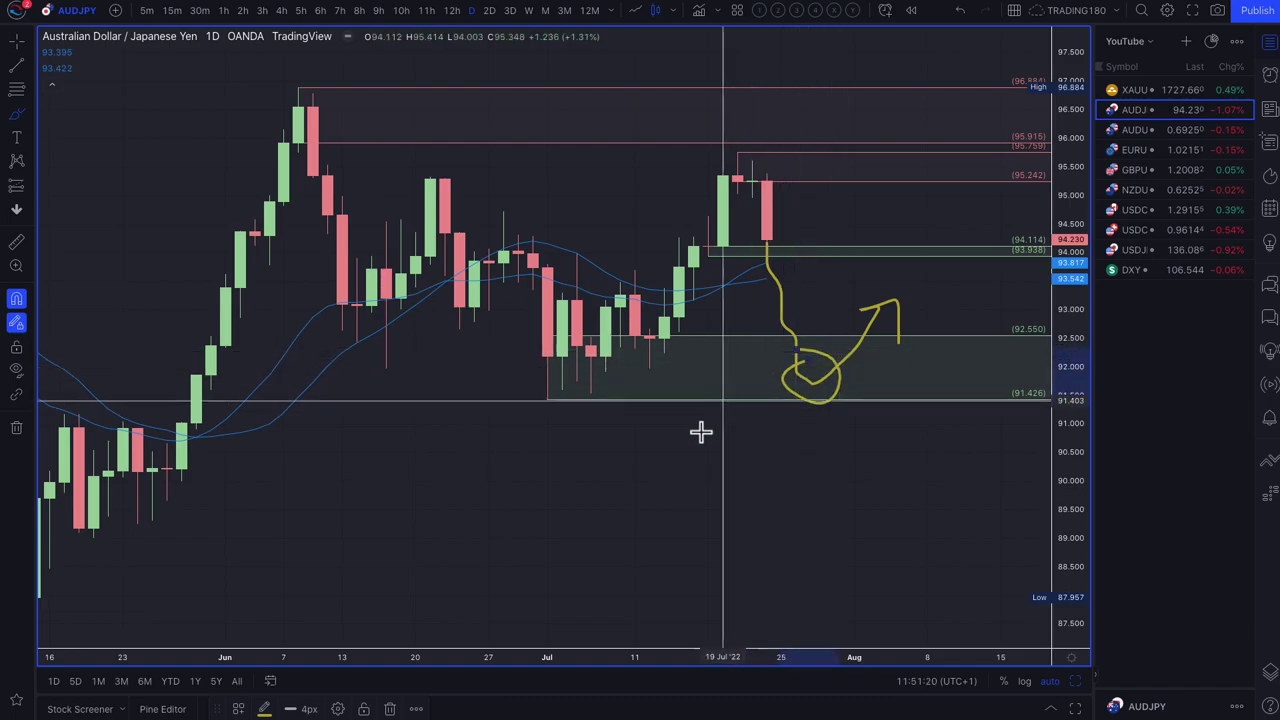
scroll(608, 463, down, 1)
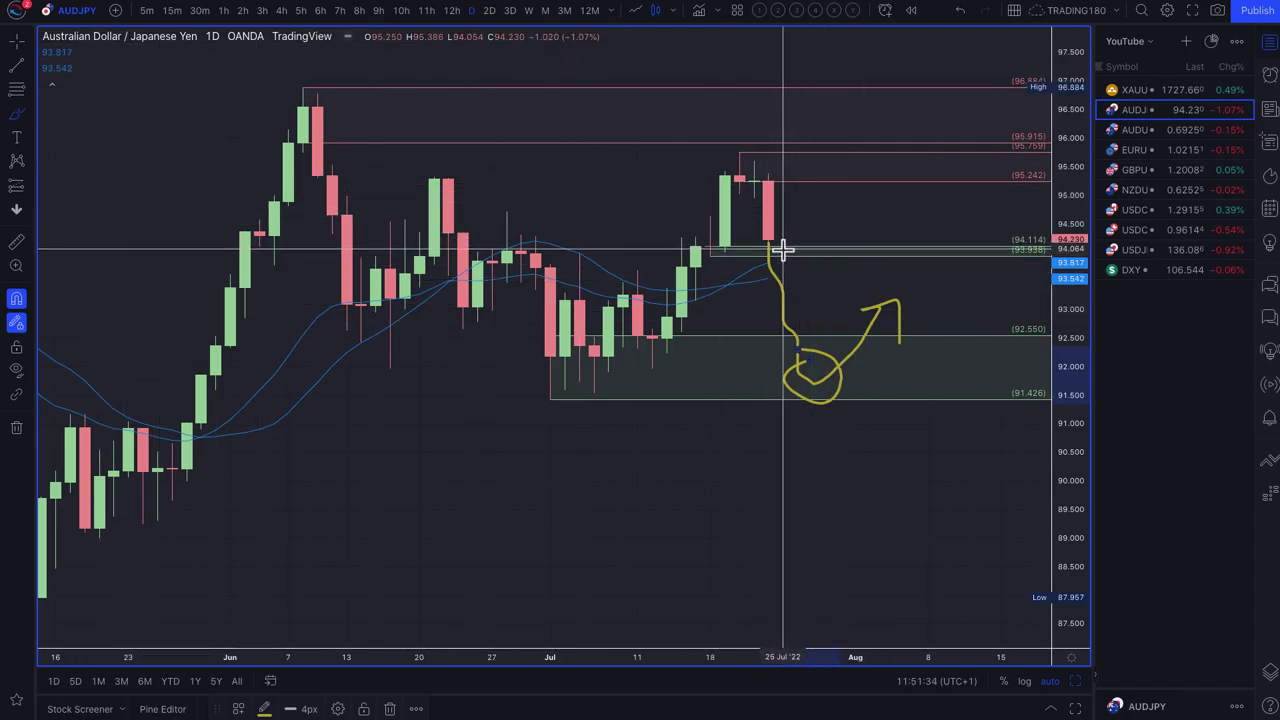
mouse_move(840, 100)
mouse_down()
mouse_move(794, 129)
mouse_move(831, 106)
mouse_move(935, 237)
mouse_up()
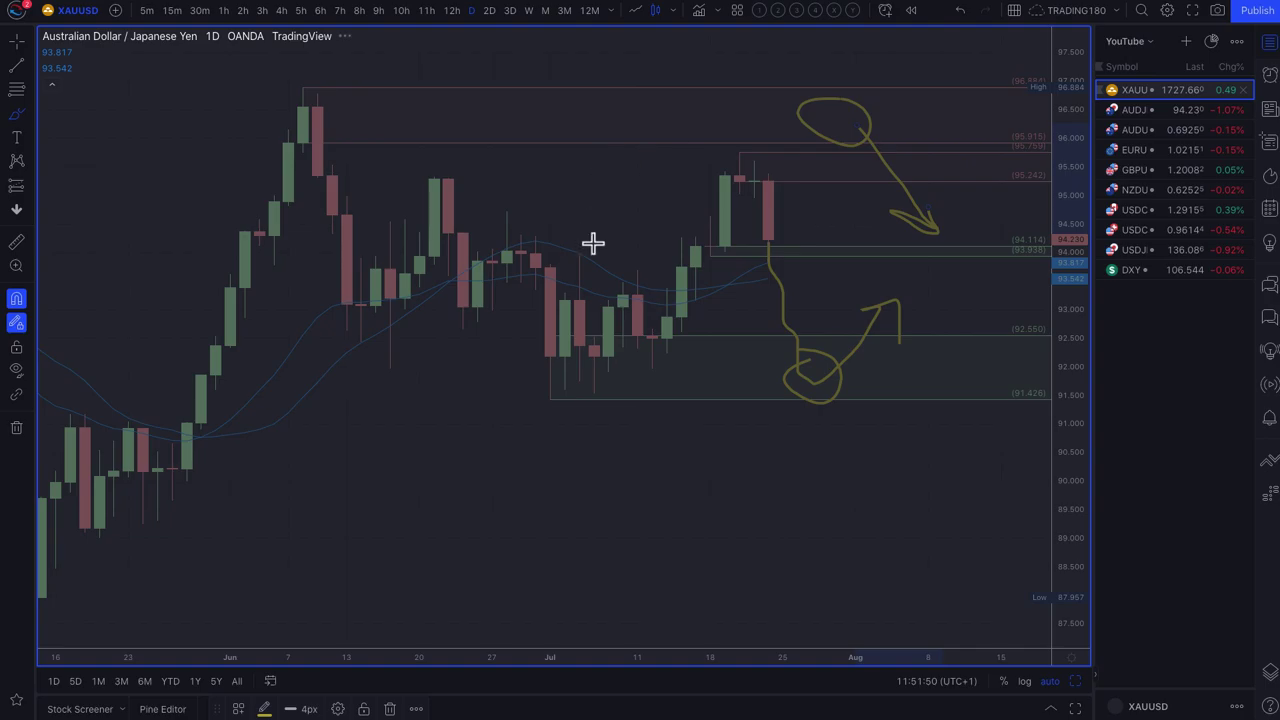
Show the XAUUSD chart, frame its range from 2078.871 to 1678.402 between June 2020 and September 2022, and apply the VALUE / AUCTION template.
scroll(640, 434, down, 10)
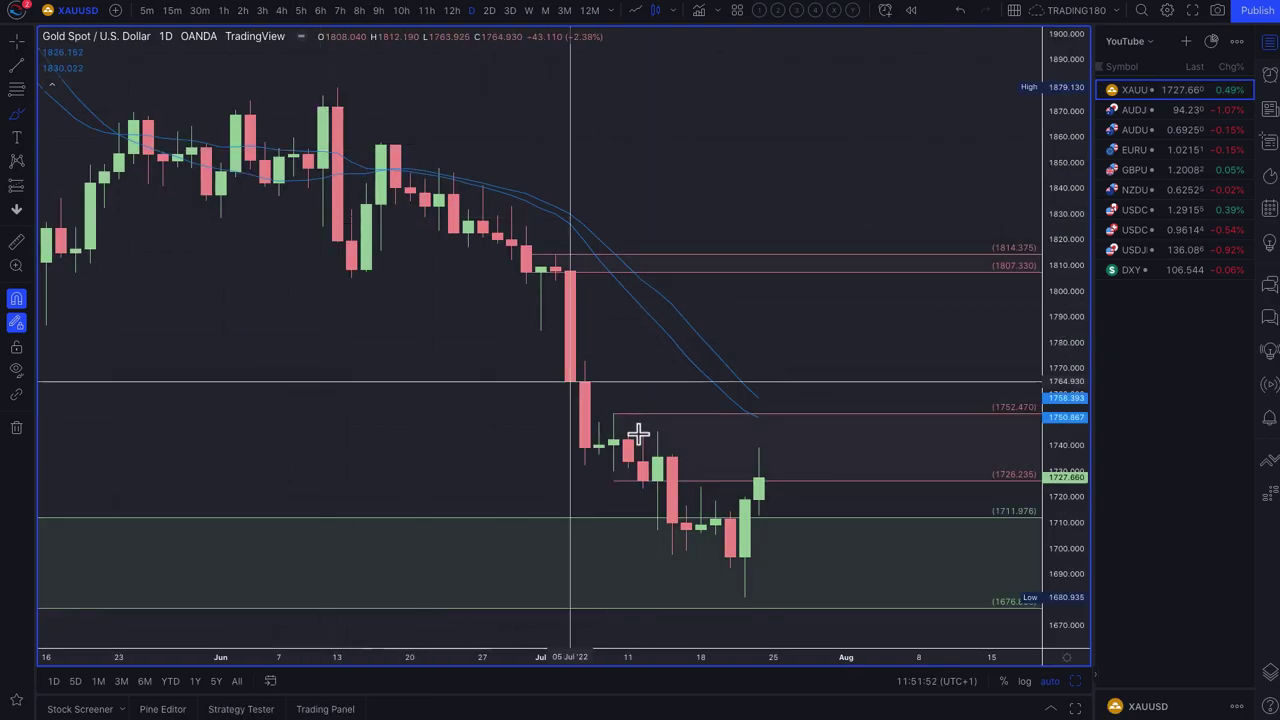
scroll(638, 434, down, 10)
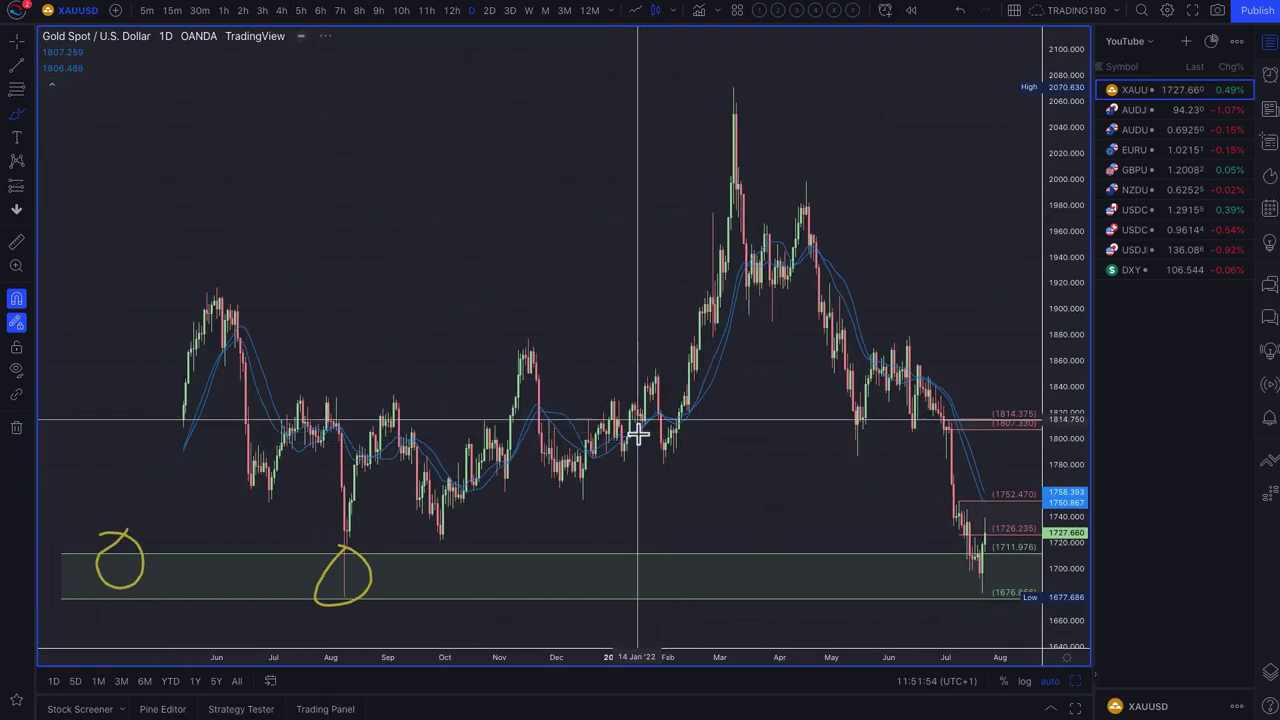
scroll(557, 517, down, 3)
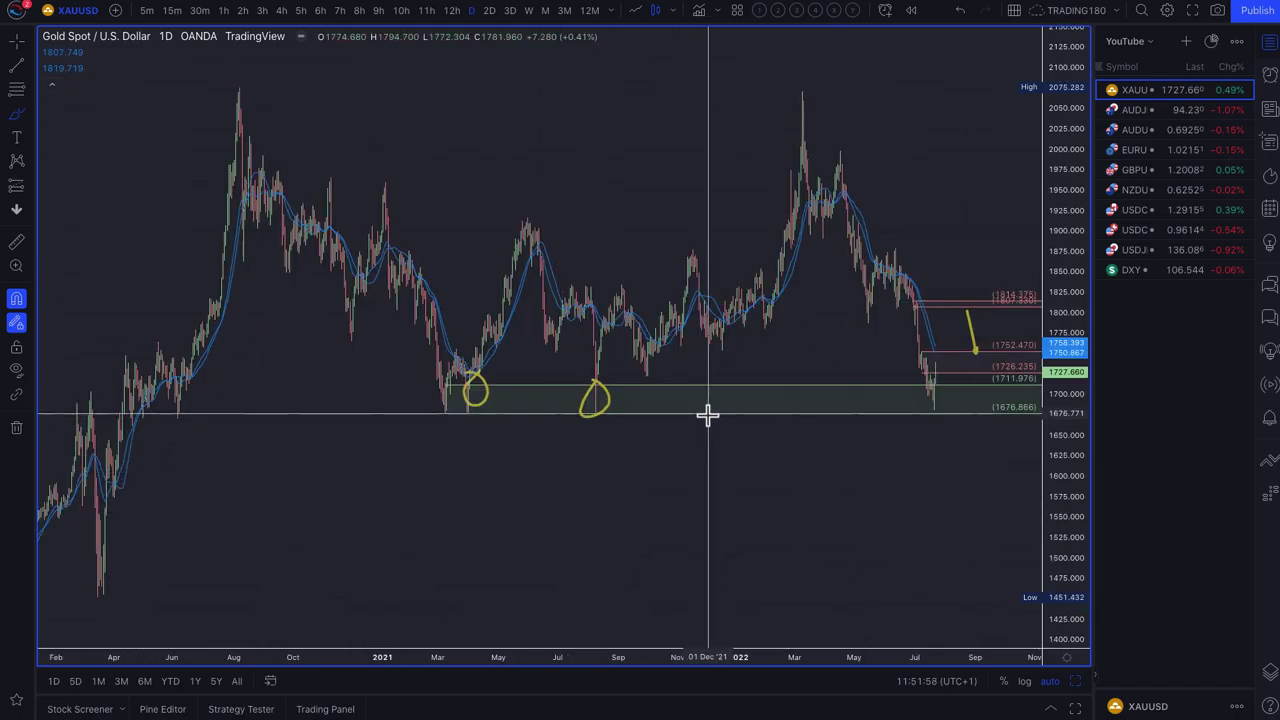
click(31, 117)
click(71, 173)
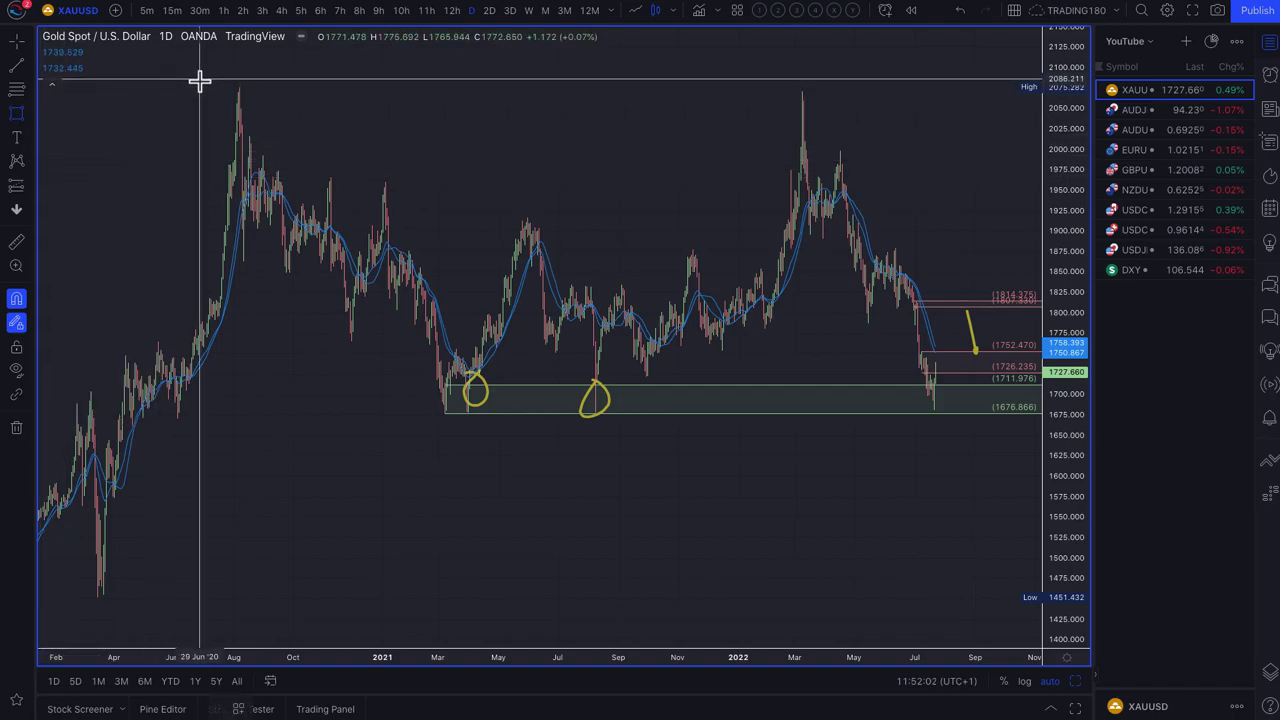
mouse_move(196, 87)
mouse_down()
mouse_move(723, 400)
mouse_move(943, 423)
mouse_move(1003, 412)
mouse_up()
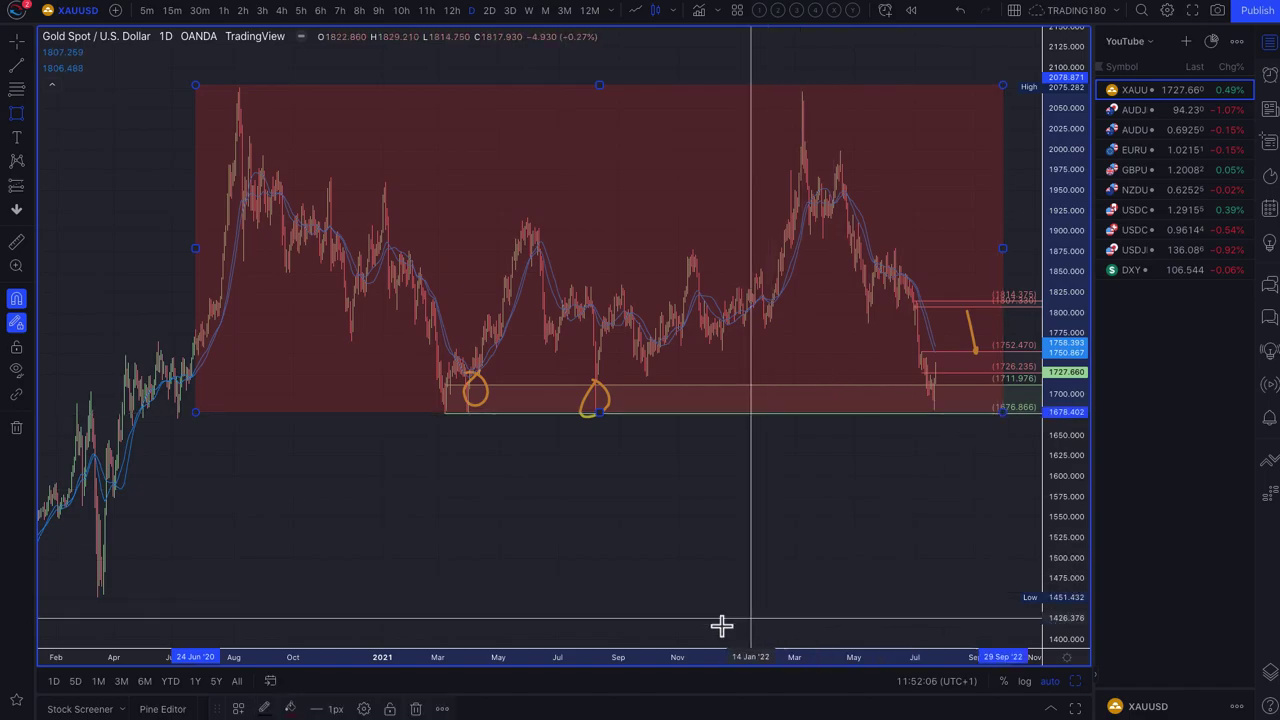
click(240, 710)
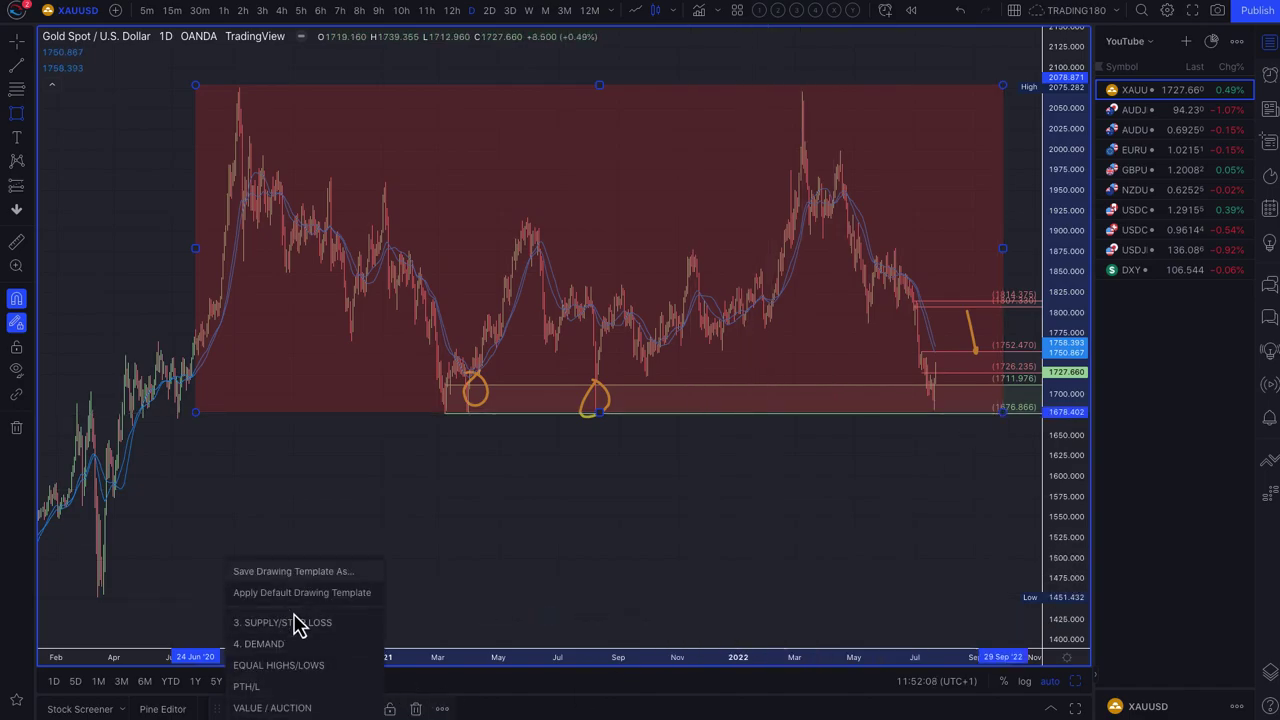
click(303, 708)
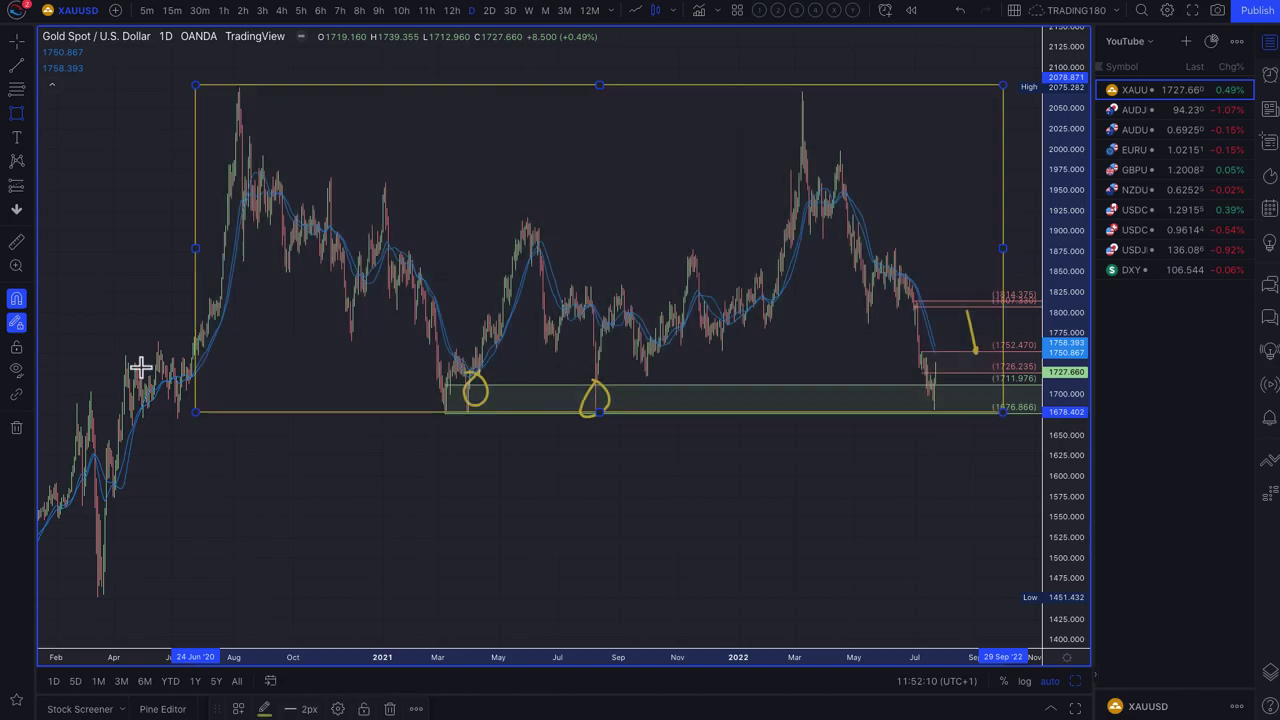
Brush circles on the three 2021 lows at the range bottom, rising lines from them, and an arrow rising from the latest XAUUSD price.
click(30, 122)
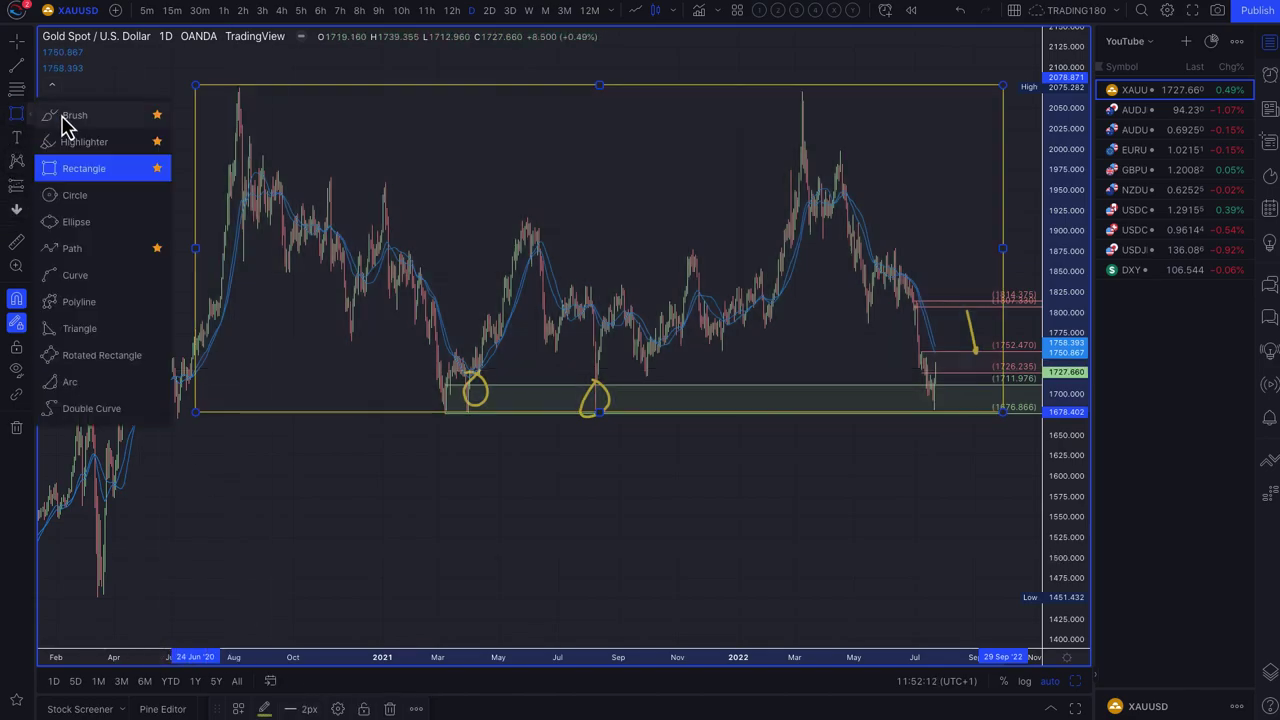
click(63, 118)
mouse_move(424, 403)
mouse_down()
mouse_move(471, 408)
mouse_move(474, 423)
mouse_up()
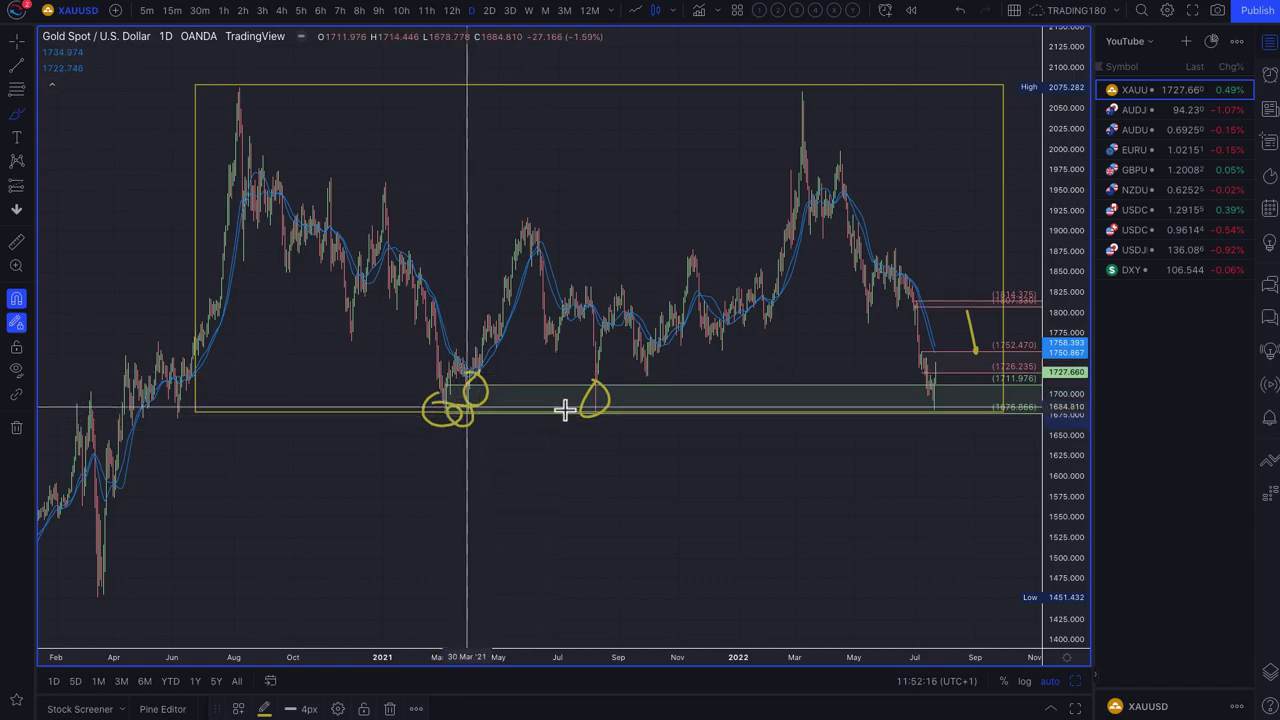
drag(600, 413, 714, 306)
drag(460, 372, 572, 209)
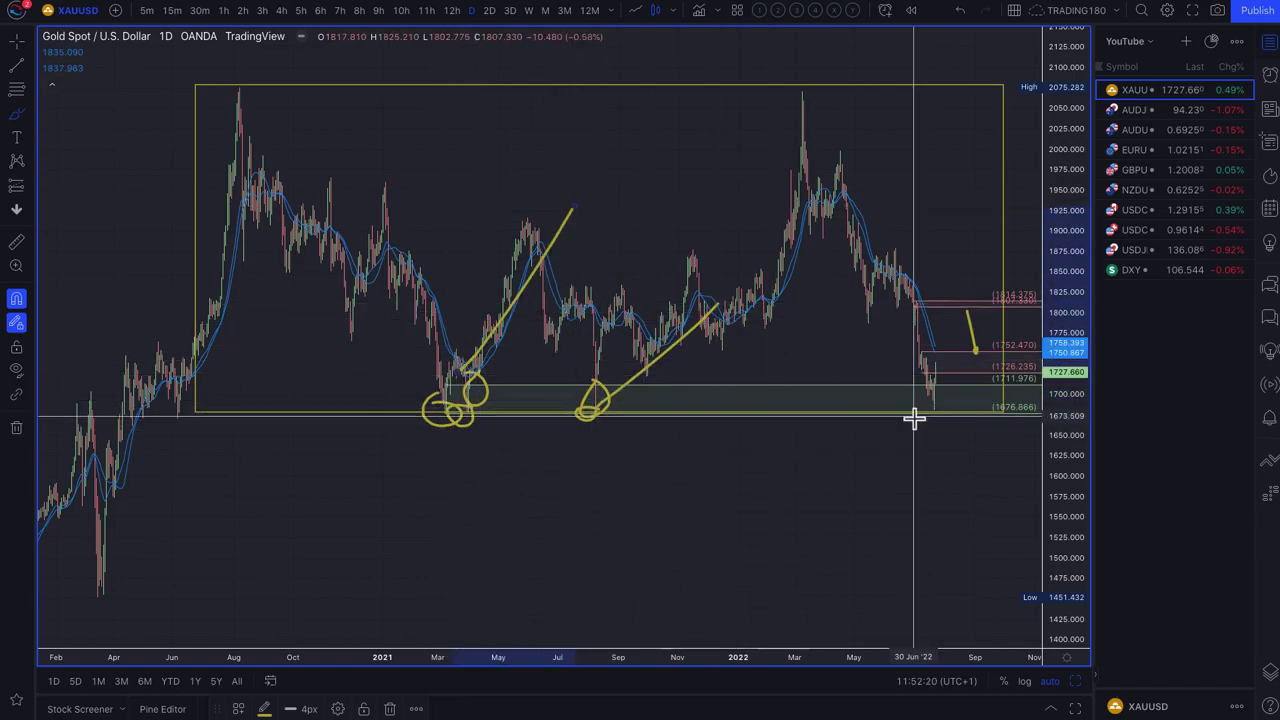
drag(930, 383, 976, 350)
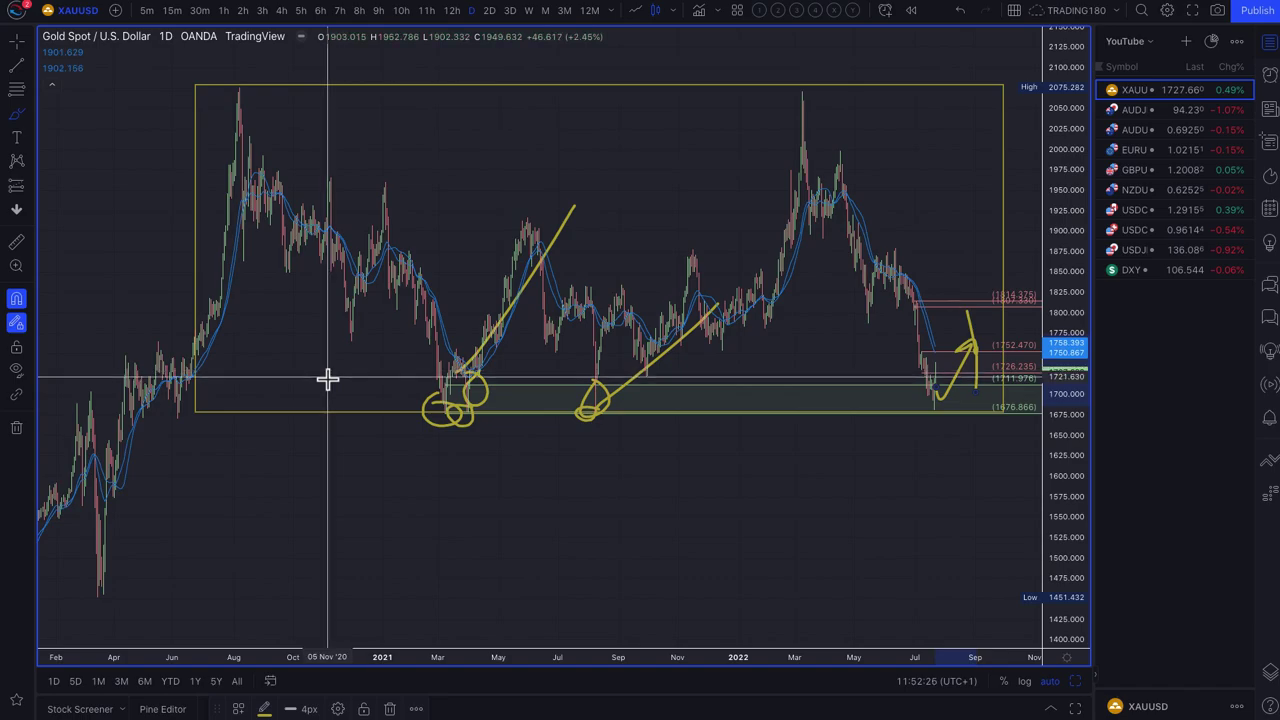
Brush an E near the top of the gold range, a circled B near its bottom, and a dividing line across its middle.
mouse_move(418, 143)
mouse_down()
mouse_move(437, 131)
mouse_move(420, 109)
mouse_move(473, 94)
mouse_up()
mouse_move(344, 435)
mouse_down()
mouse_move(340, 371)
mouse_move(350, 432)
mouse_up()
mouse_move(357, 366)
mouse_down()
mouse_move(397, 409)
mouse_move(352, 368)
mouse_up()
mouse_move(187, 255)
mouse_down()
mouse_move(737, 251)
mouse_move(1008, 231)
mouse_up()
mouse_move(428, 99)
mouse_down()
mouse_move(424, 136)
mouse_move(440, 120)
mouse_up()
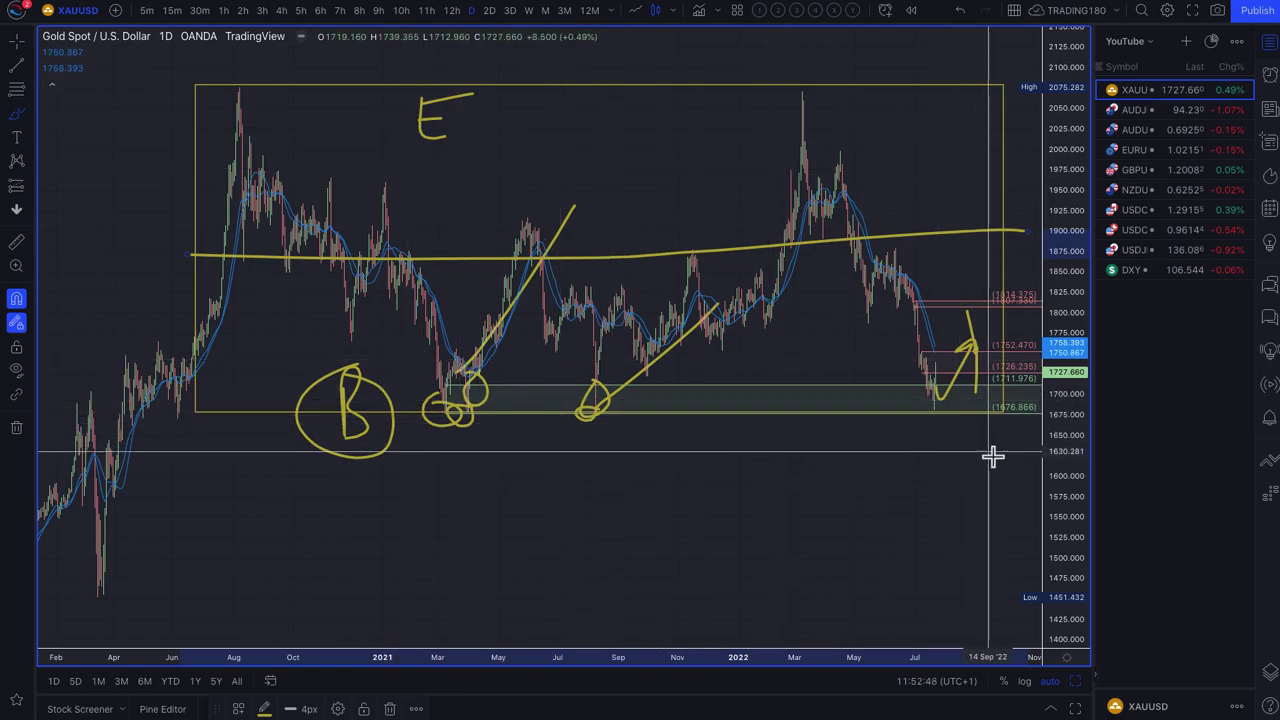
scroll(960, 357, up, 1)
scroll(960, 357, up, 2)
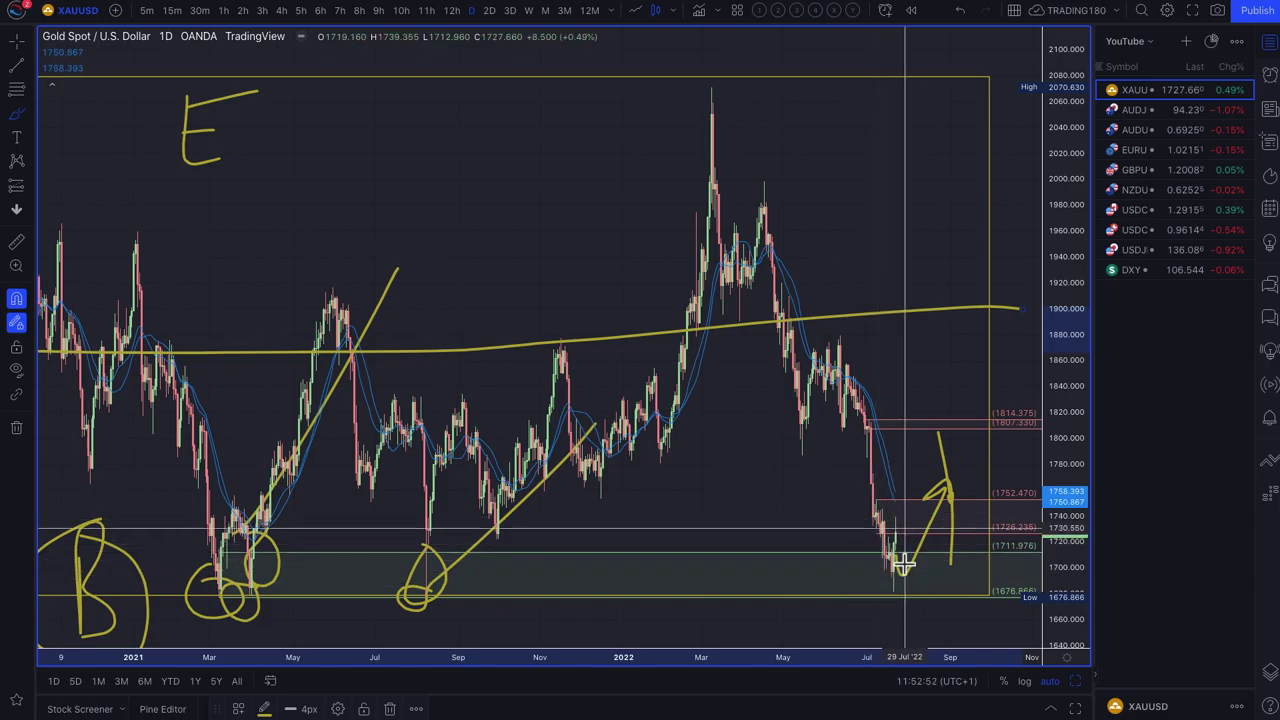
scroll(903, 575, down, 2)
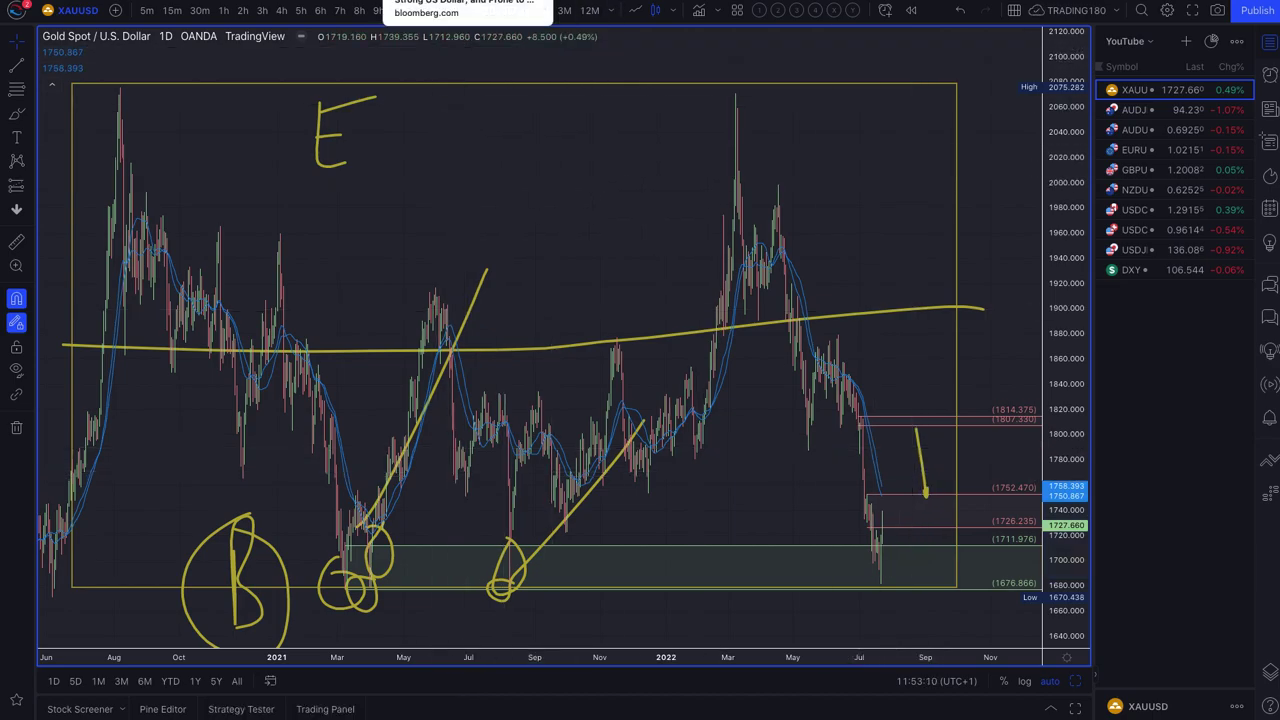
Switch to the Bloomberg article on gold and the dollar, and highlight its headline while reading it.
click(440, 2)
scroll(475, 230, up, 1)
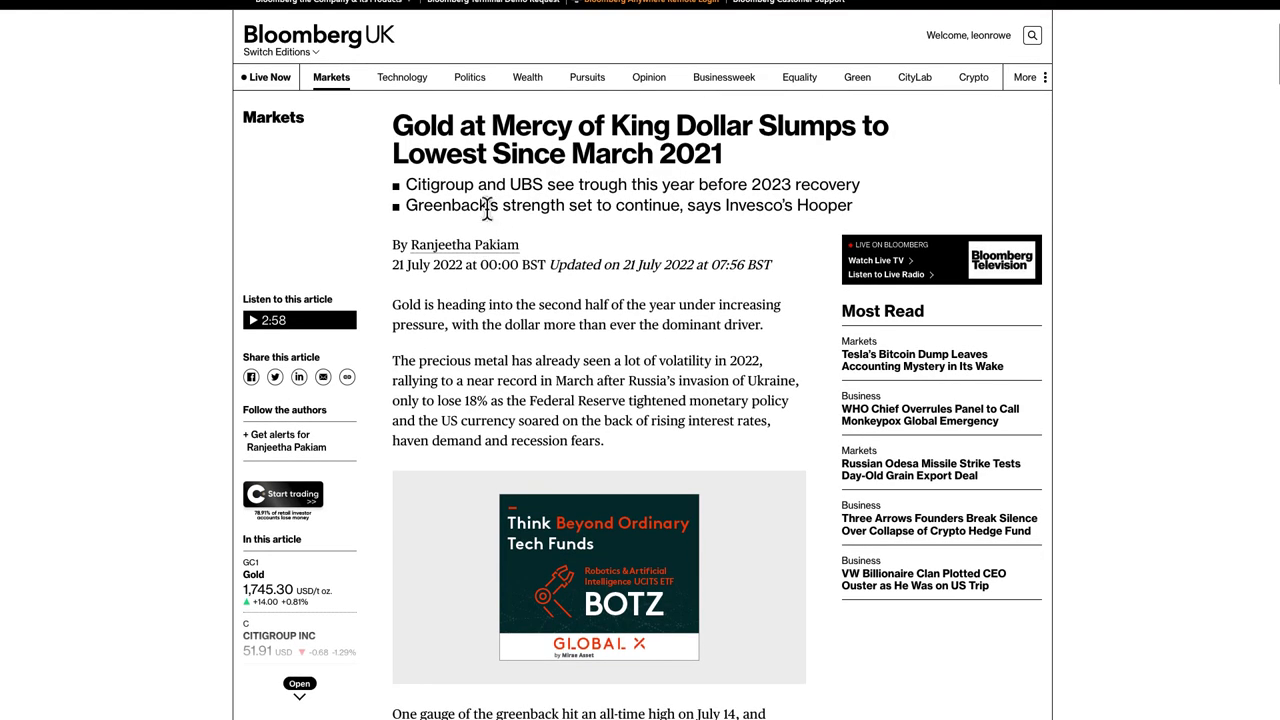
drag(782, 140, 576, 155)
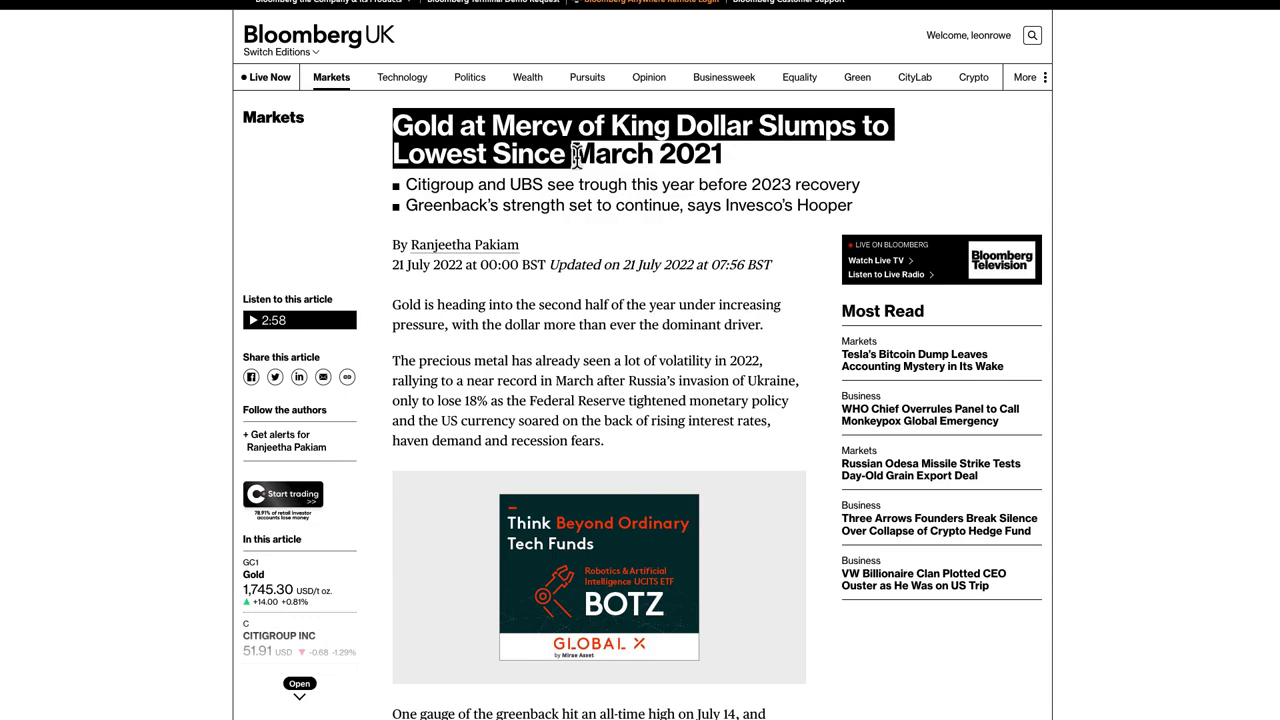
drag(715, 160, 733, 162)
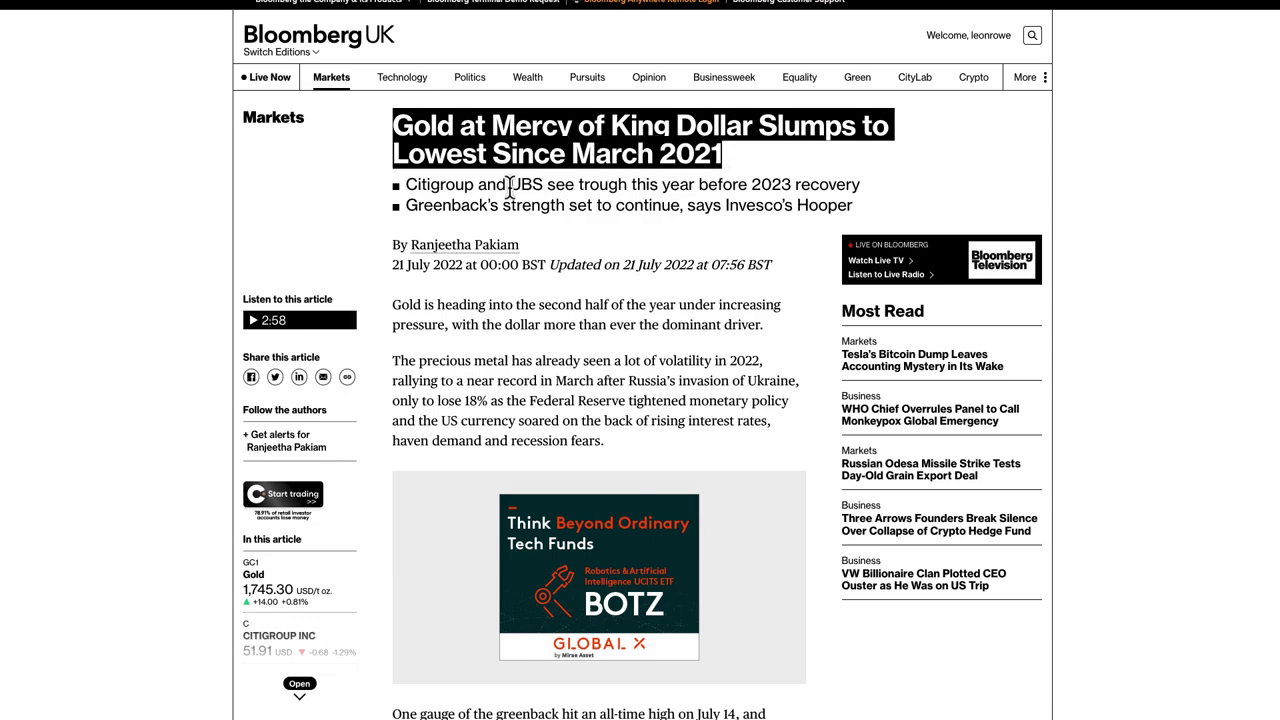
click(410, 190)
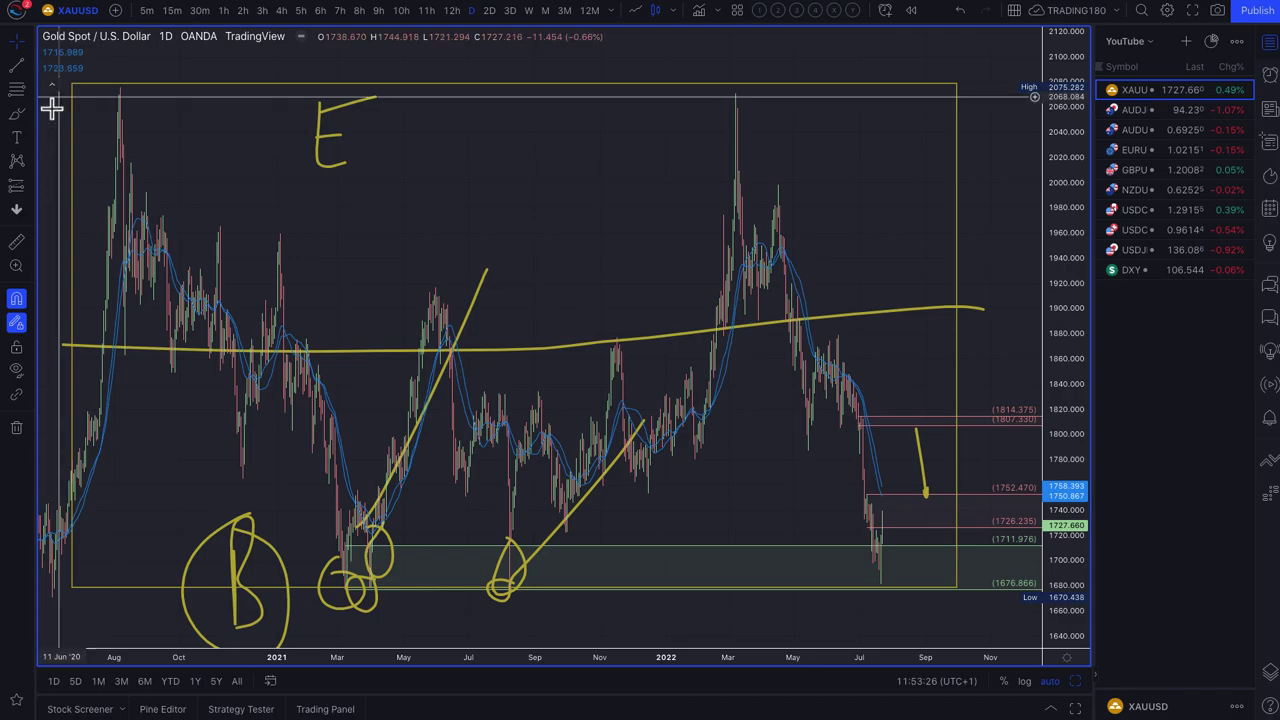
Return to the XAUUSD chart and brush a circle around the latest price at the demand zone with a long arrow rising to about 2025.
click(15, 114)
scroll(788, 522, down, 5)
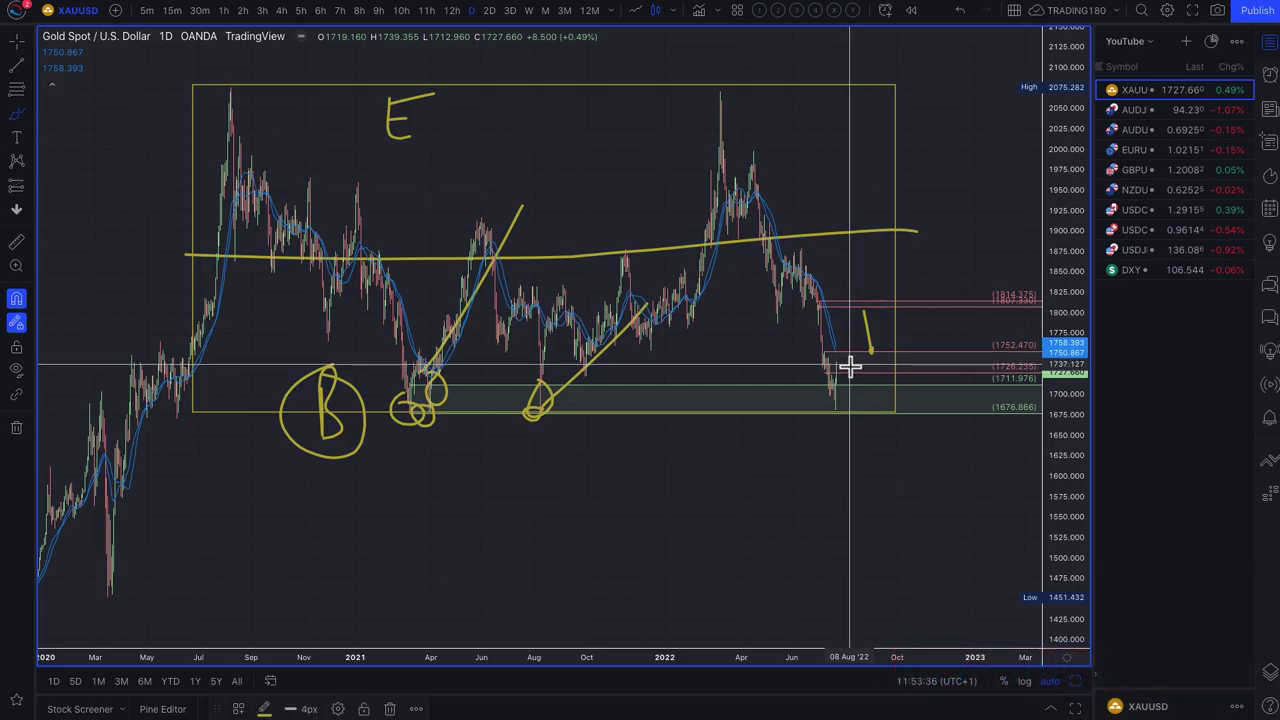
scroll(869, 371, right, 5)
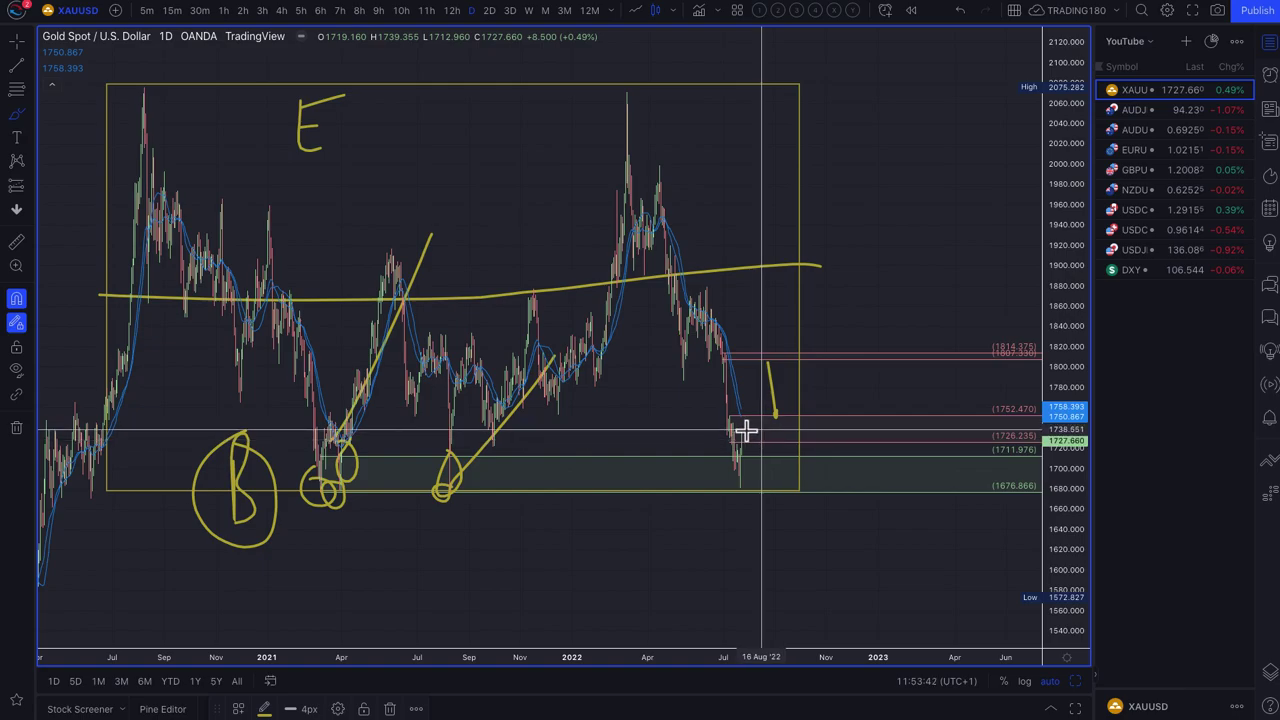
mouse_move(757, 428)
mouse_down()
mouse_move(794, 471)
mouse_move(749, 443)
mouse_up()
scroll(903, 455, down, 1)
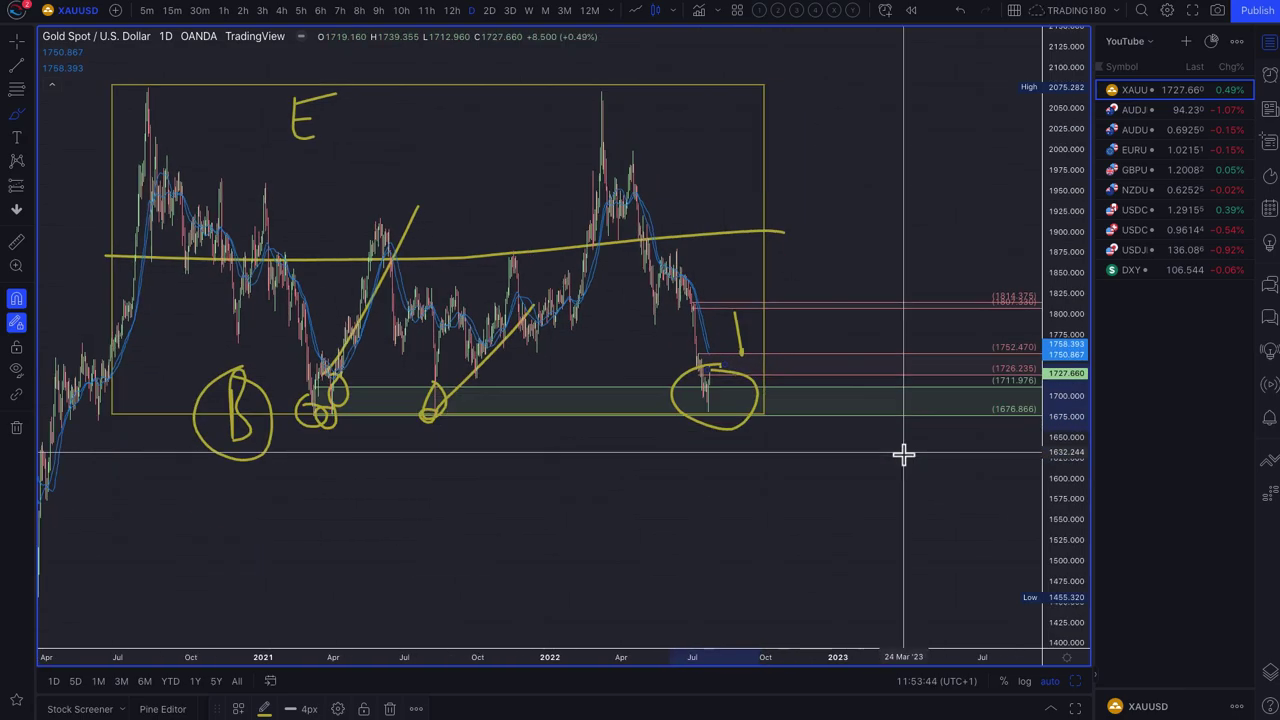
scroll(903, 455, down, 1)
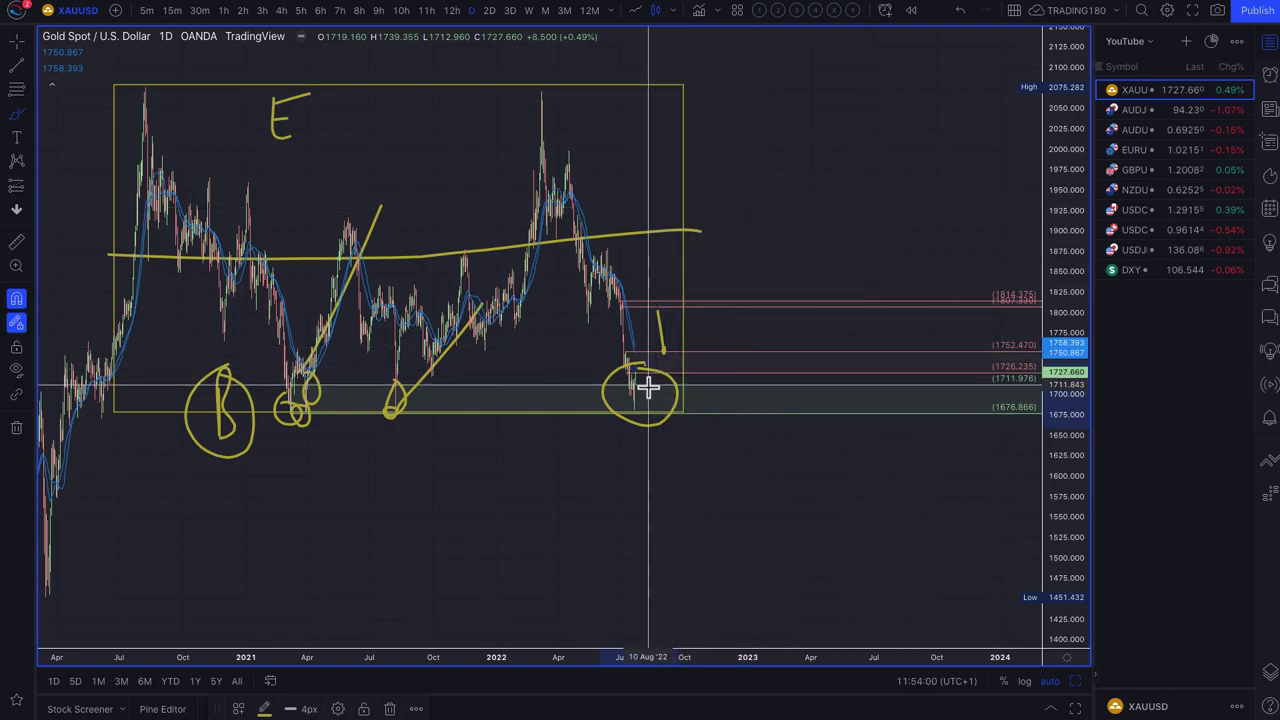
mouse_move(650, 380)
mouse_down()
mouse_move(834, 157)
mouse_move(870, 185)
mouse_up()
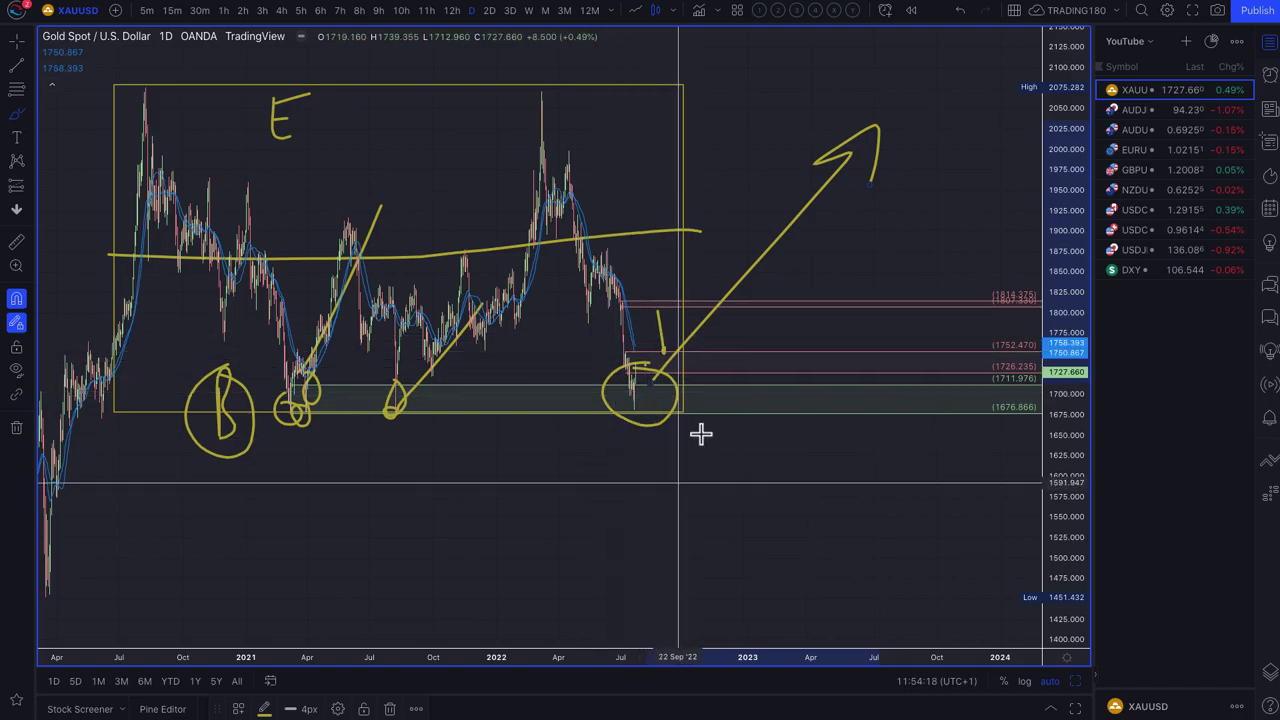
Delete the newly brushed circles, letters, lines and arrow from the XAUUSD chart, keeping the range rectangle and the earlier zones.
scroll(786, 403, up, 3)
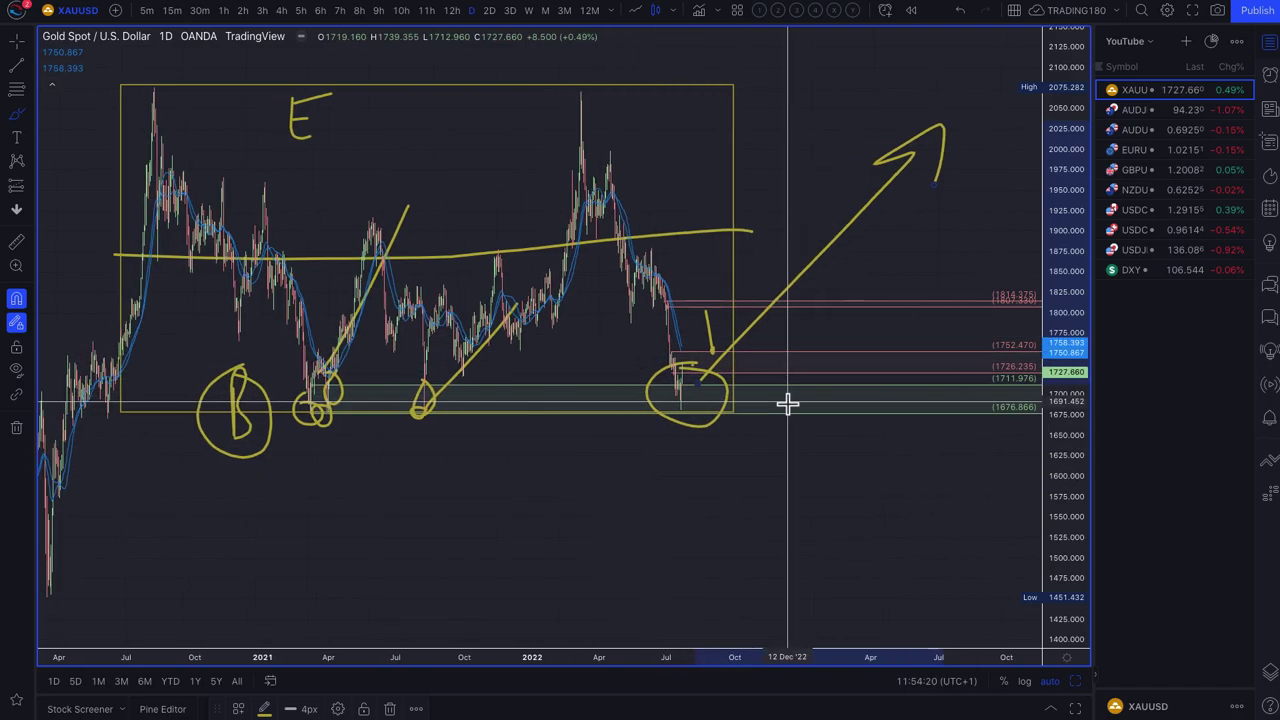
scroll(786, 403, up, 2)
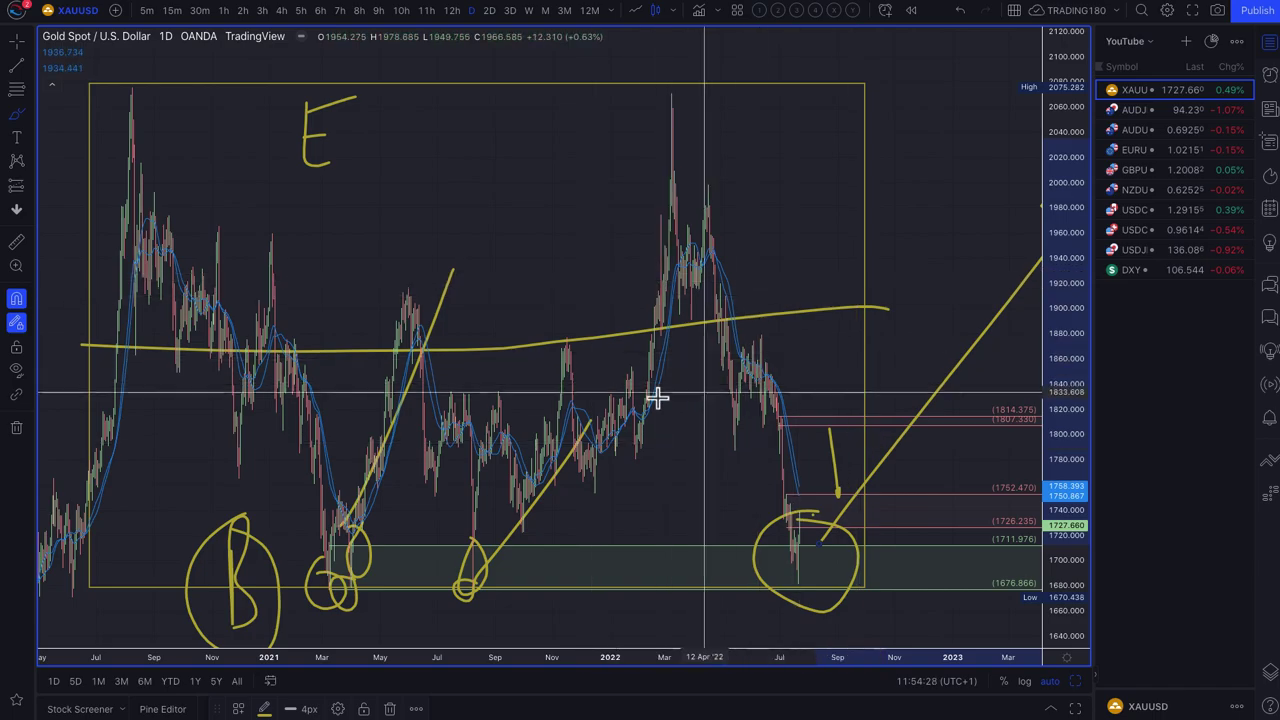
scroll(656, 395, up, 4)
scroll(177, 434, up, 5)
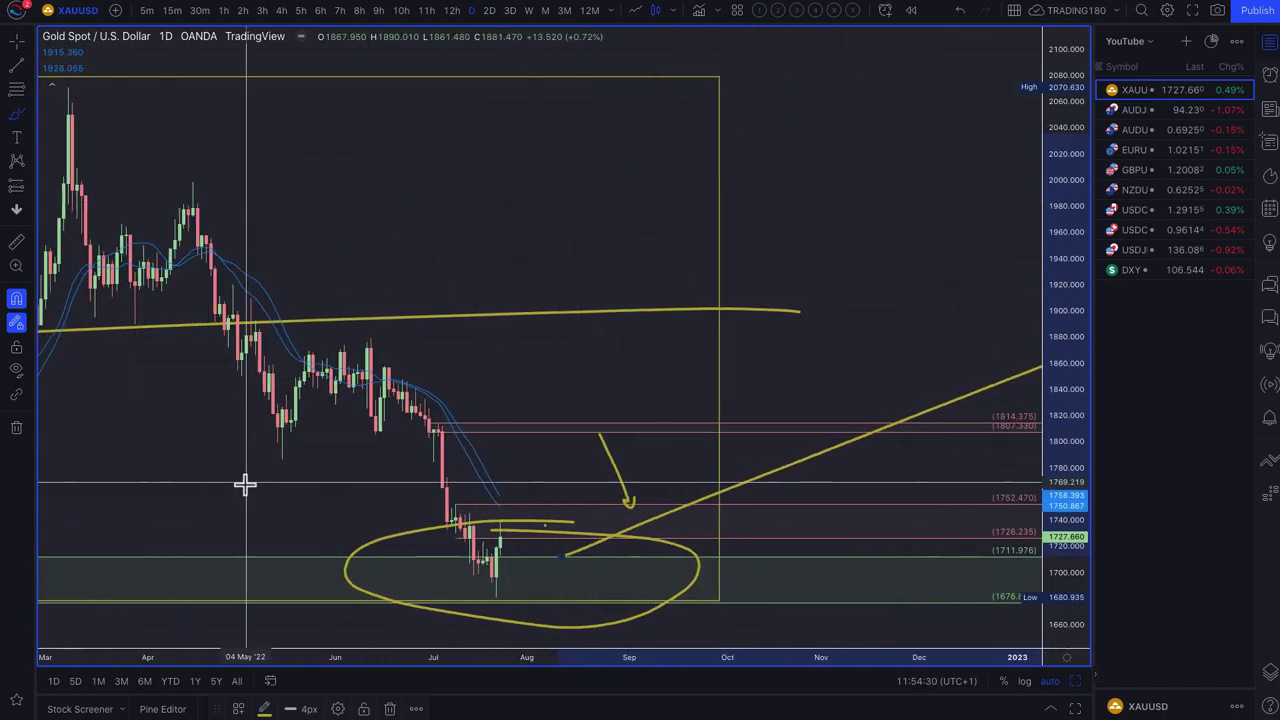
click(1270, 676)
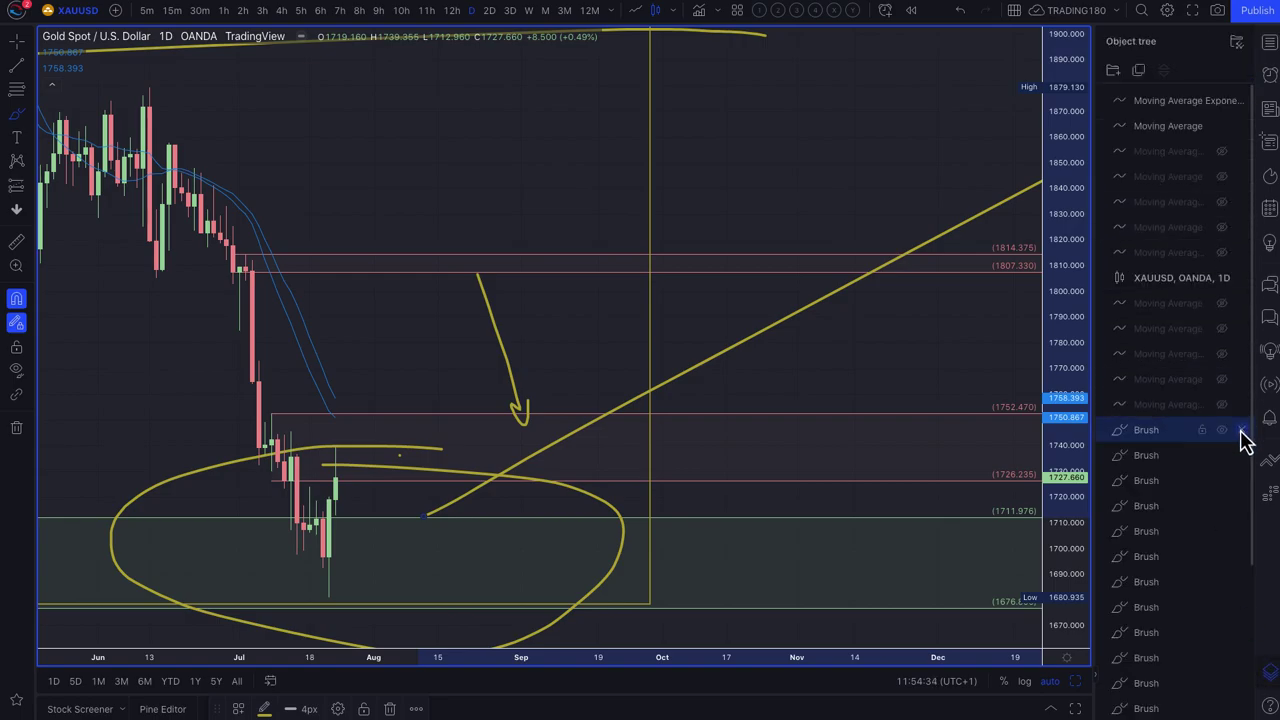
click(1241, 430)
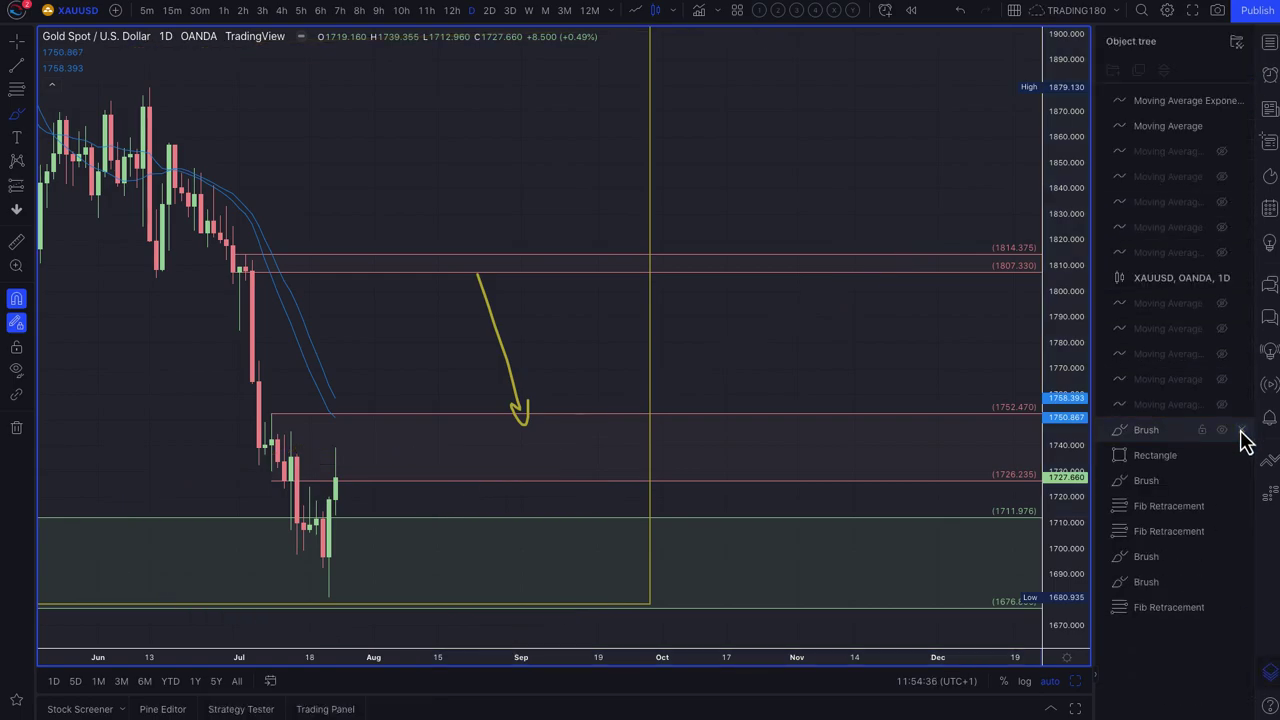
click(1241, 431)
Brush a circle in the 1752.470–1726.235 supply zone with an arrow falling from it into the 1711.976–1676.866 demand zone.
scroll(729, 503, down, 5)
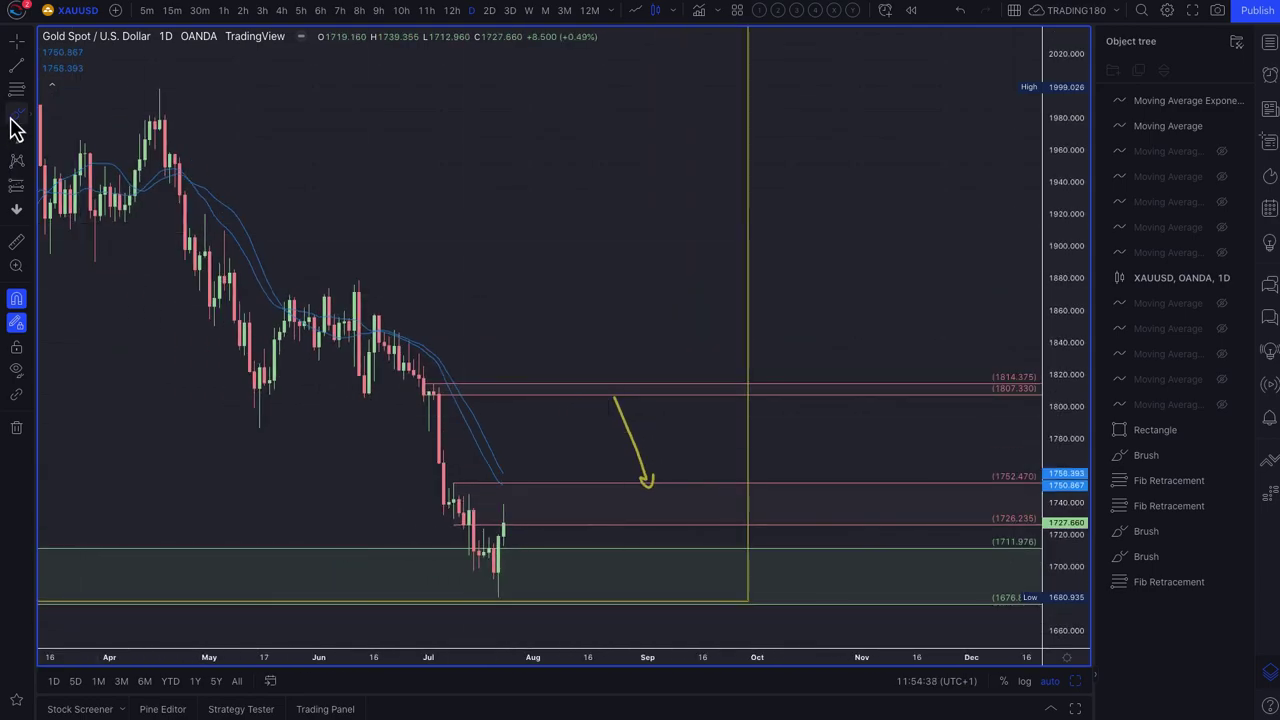
click(10, 120)
click(505, 487)
mouse_move(505, 487)
mouse_down()
mouse_move(495, 505)
mouse_move(531, 486)
mouse_move(510, 480)
mouse_move(563, 574)
mouse_move(568, 548)
mouse_up()
scroll(537, 527, up, 1)
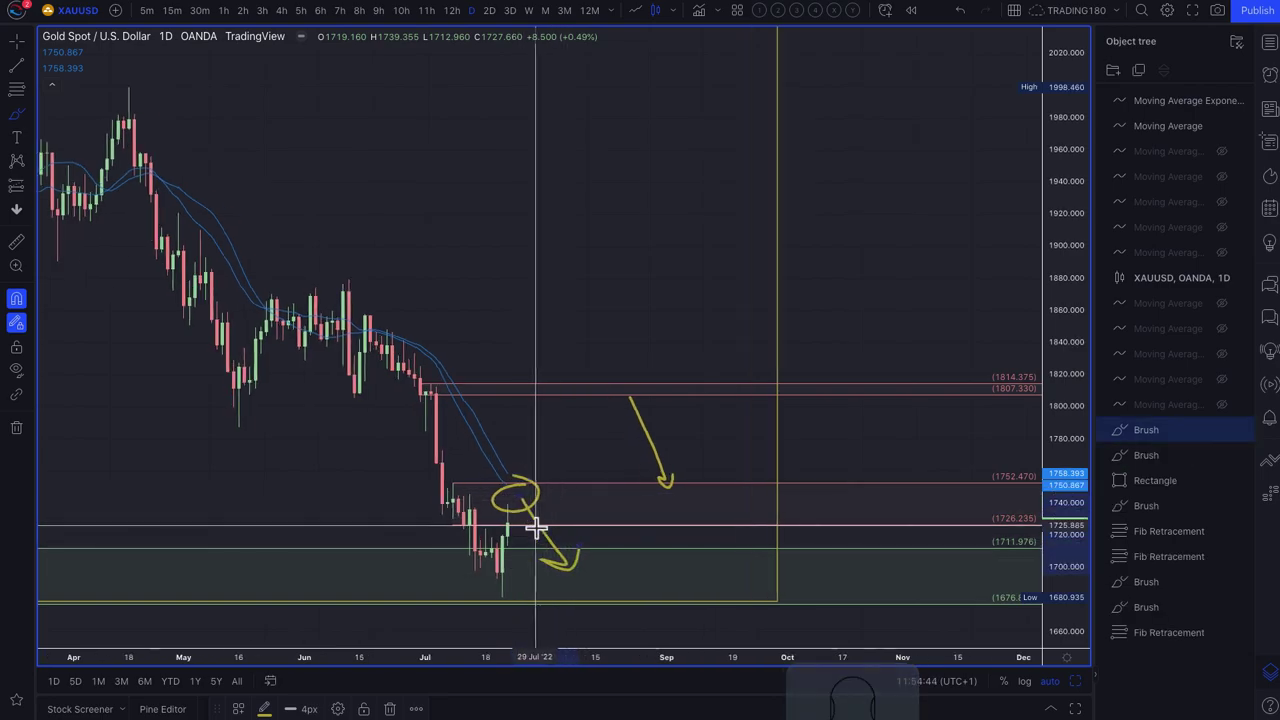
Brush an arrow rebounding from about 1690 in the XAUUSD demand zone to about 1740 in the supply zone.
scroll(580, 538, up, 1)
scroll(516, 504, left, 3)
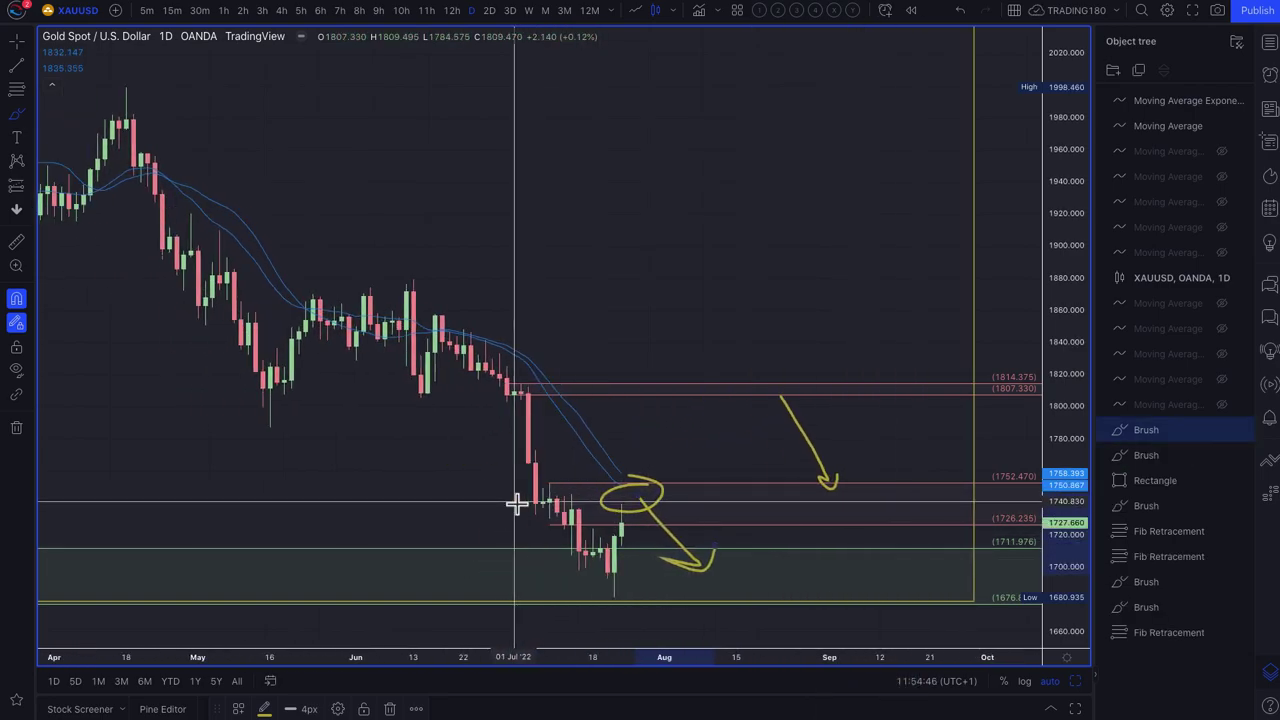
scroll(516, 503, up, 4)
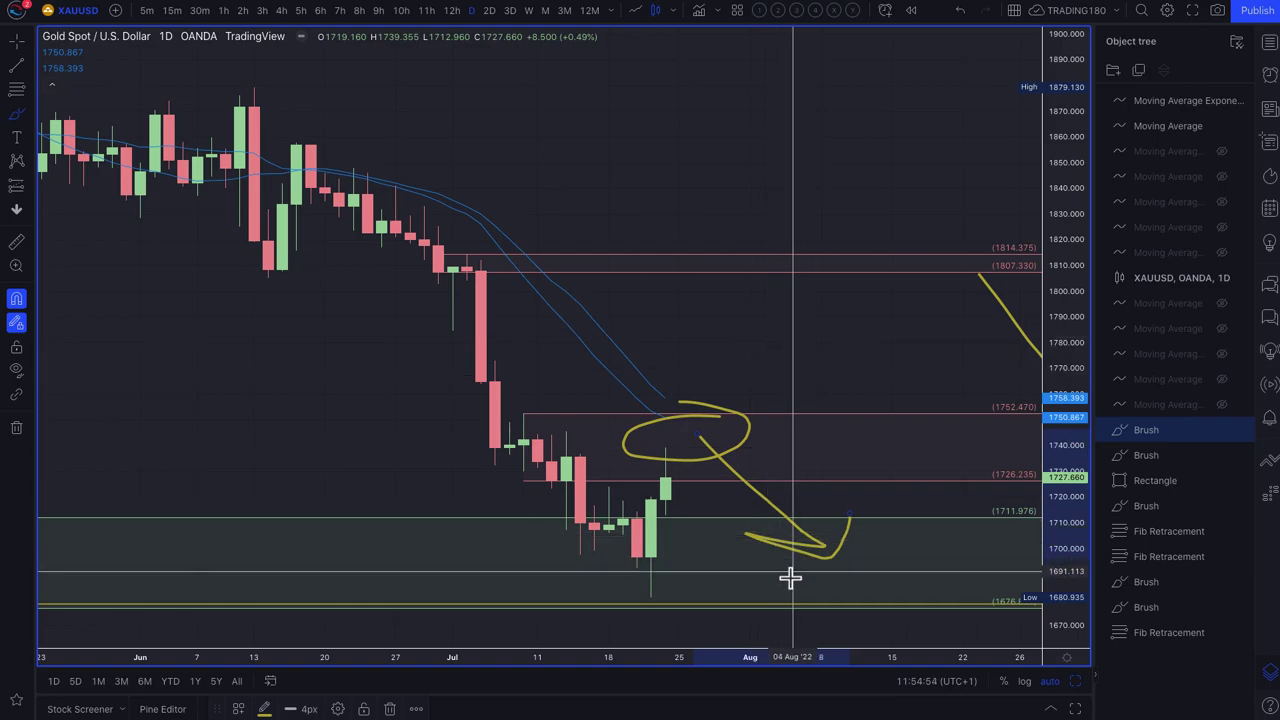
mouse_move(841, 576)
mouse_down()
mouse_move(949, 449)
mouse_move(920, 460)
mouse_move(948, 506)
mouse_up()
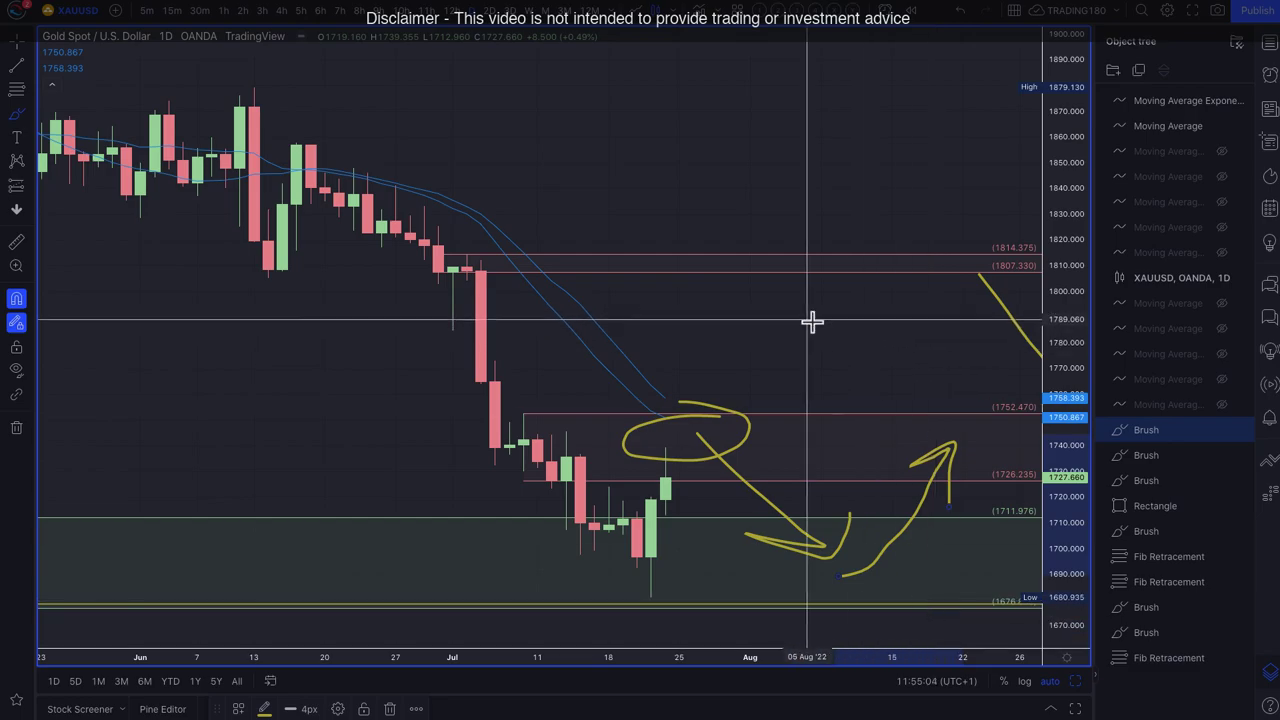
scroll(693, 331, down, 5)
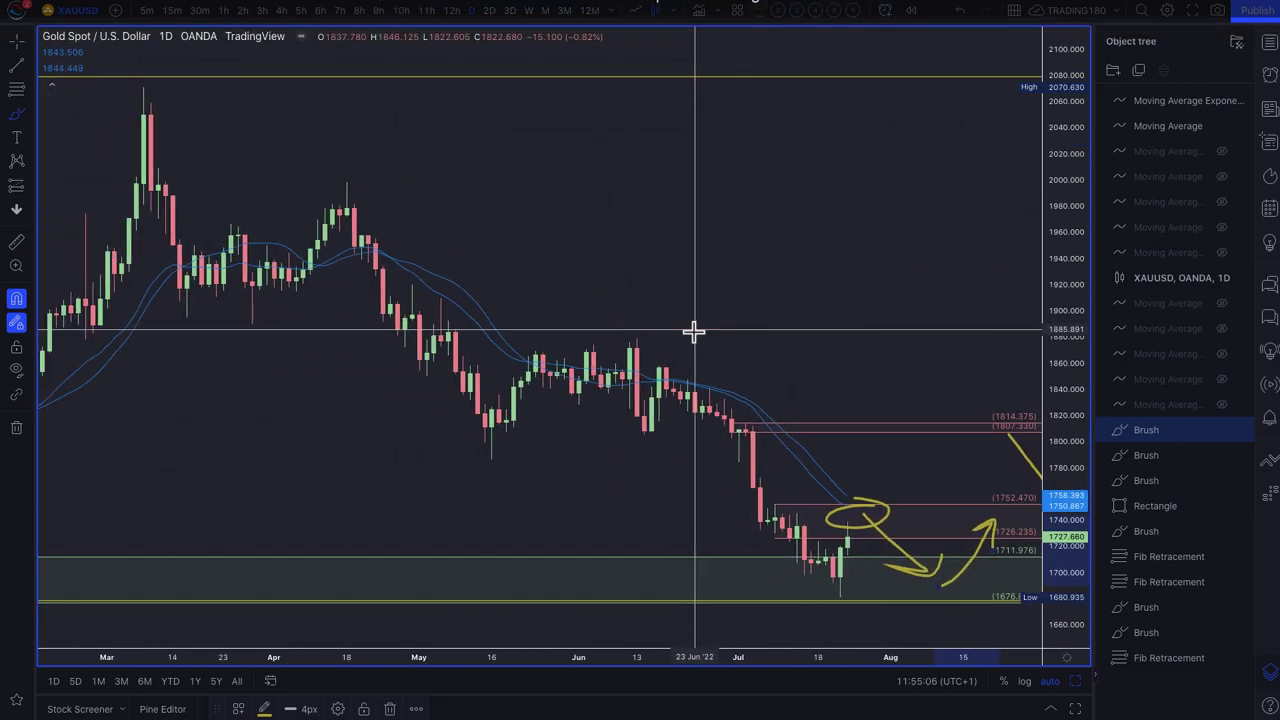